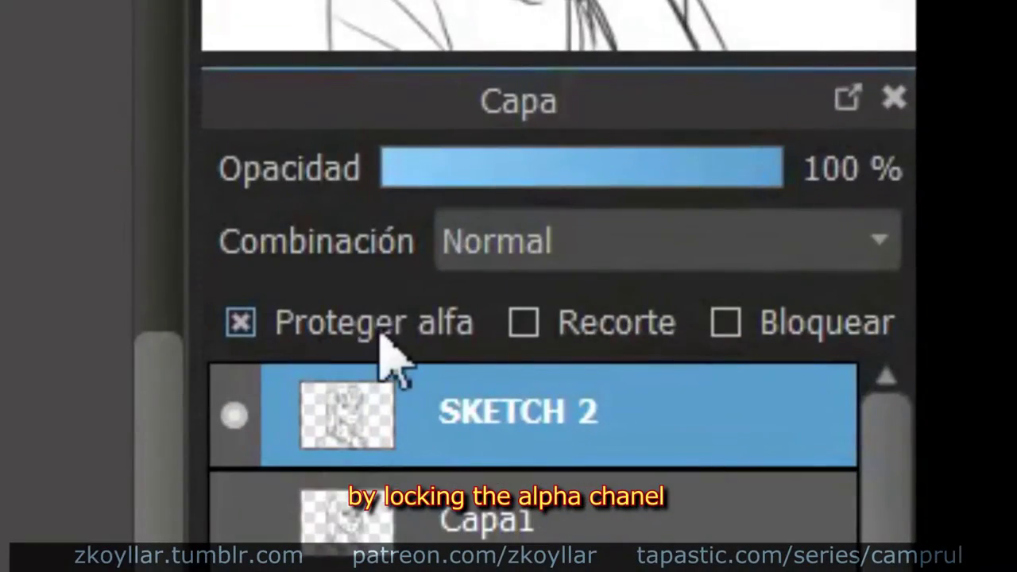
# Step: Recolour the lines of the alpha-protected SKETCH 2 layer light blue and lower the layer's opacity
pyautogui.click(380, 334)
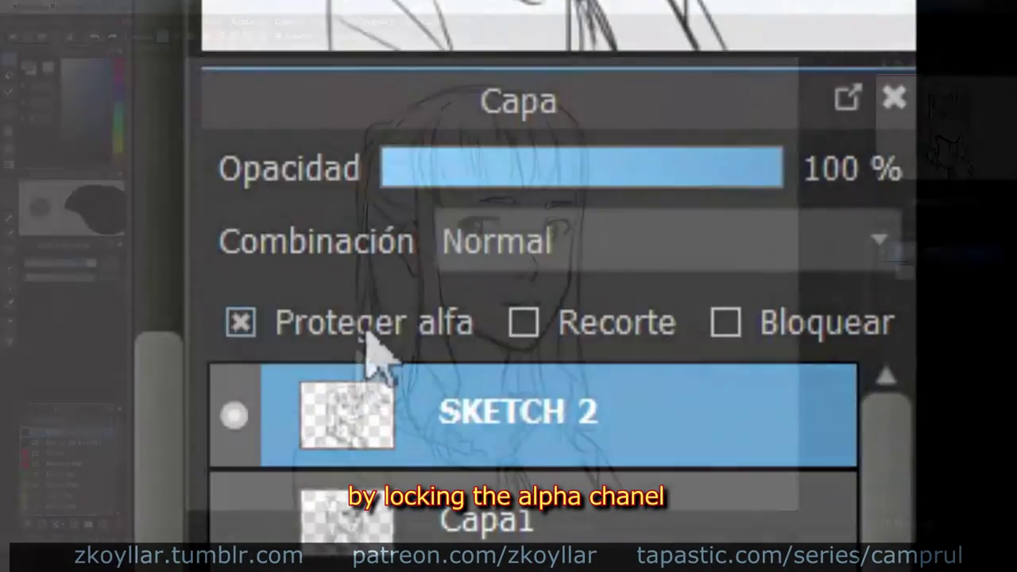
pyautogui.moveTo(369, 226)
pyautogui.mouseDown()
pyautogui.moveTo(414, 292)
pyautogui.moveTo(462, 111)
pyautogui.moveTo(439, 151)
pyautogui.moveTo(513, 199)
pyautogui.moveTo(480, 267)
pyautogui.moveTo(297, 378)
pyautogui.moveTo(483, 449)
pyautogui.moveTo(273, 438)
pyautogui.mouseUp()
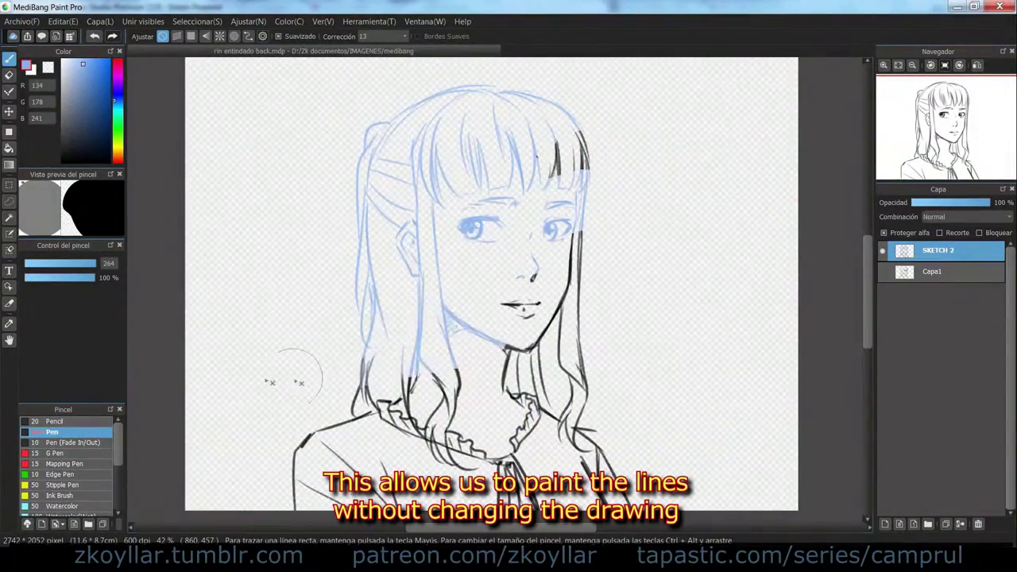
pyautogui.moveTo(519, 475)
pyautogui.mouseDown()
pyautogui.moveTo(553, 192)
pyautogui.moveTo(579, 154)
pyautogui.mouseUp()
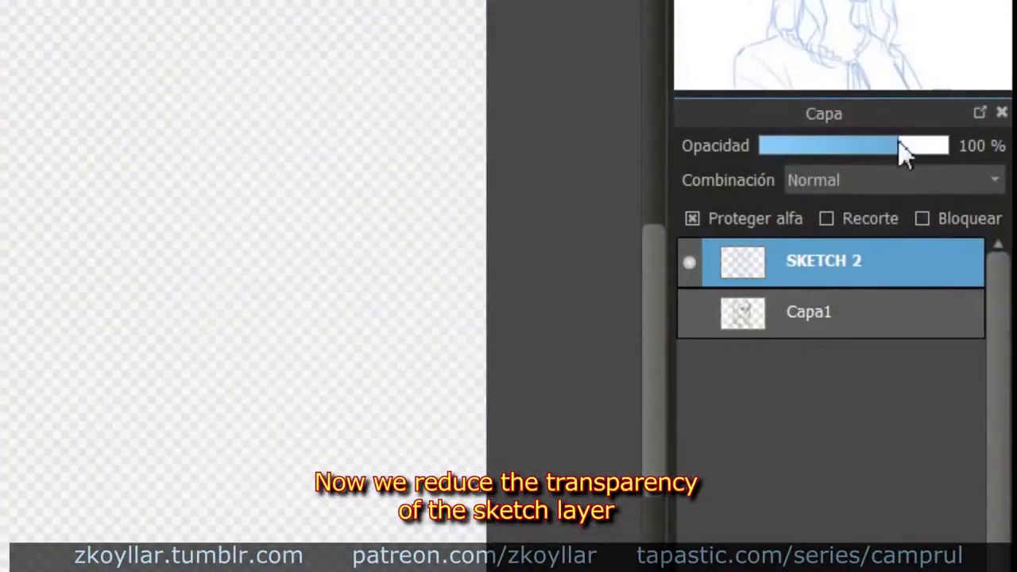
pyautogui.moveTo(874, 153); pyautogui.dragTo(856, 151)
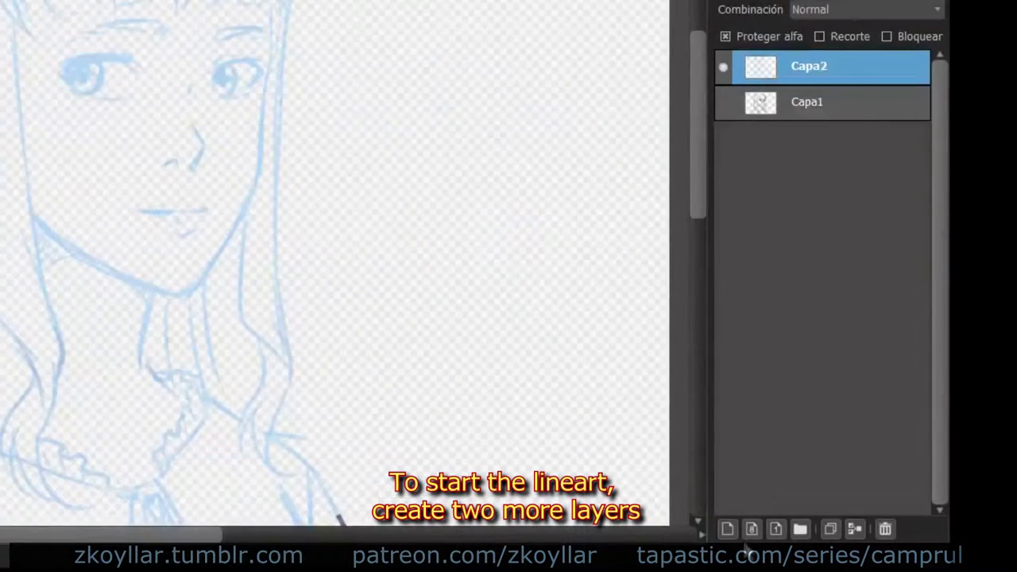
# Step: Add a new layer above the sketch and rename the sketch layer as SKETCH 2
pyautogui.click(727, 528)
pyautogui.click(819, 107)
pyautogui.doubleClick(818, 107)
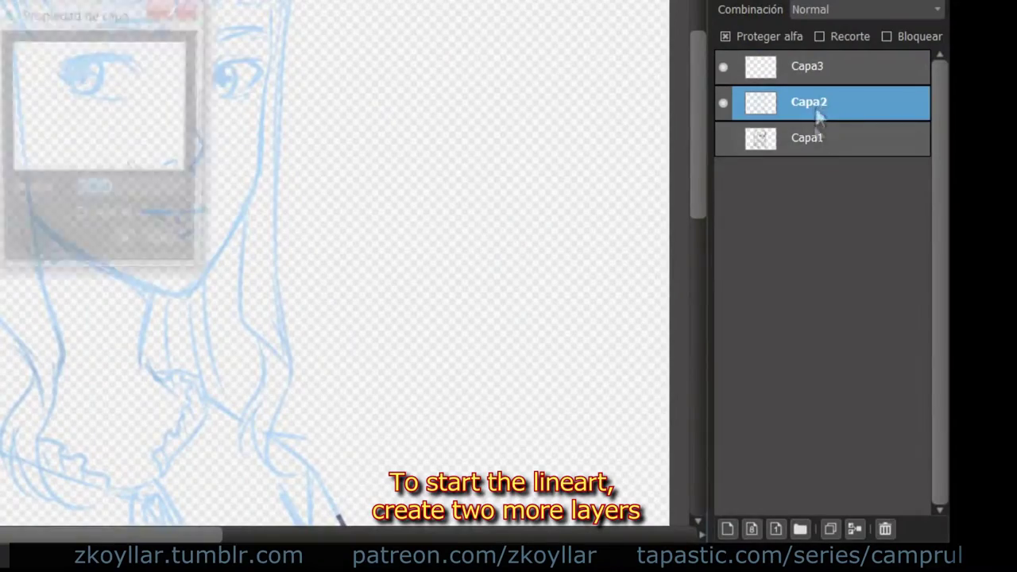
pyautogui.write('SKETCH 2)')
pyautogui.press('Return')
# Step: Rename the new top layer as DELINEADO CAPA 1
pyautogui.doubleClick(810, 70)
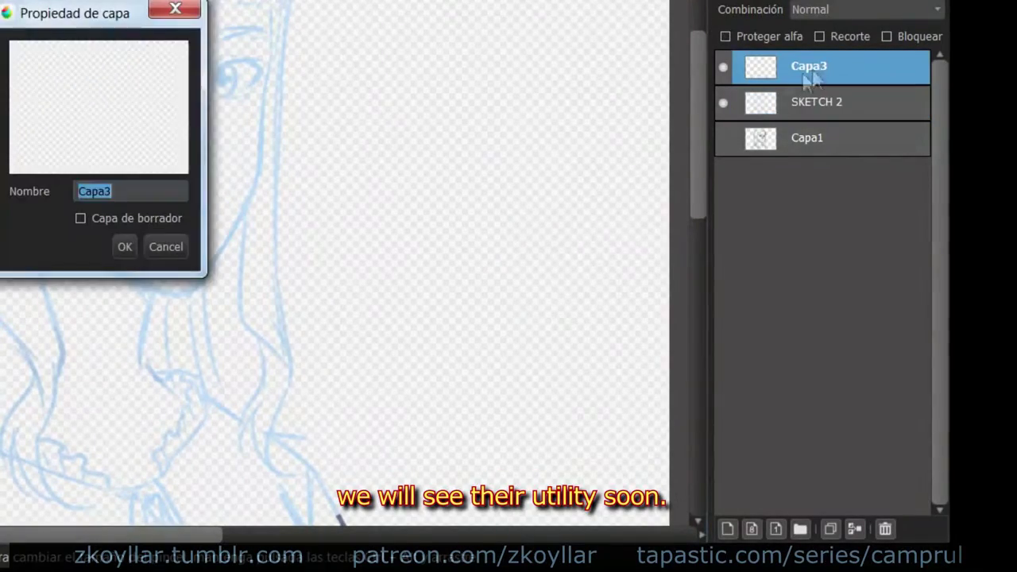
pyautogui.write('DELINEADO CAPA 1')
pyautogui.press('Return')
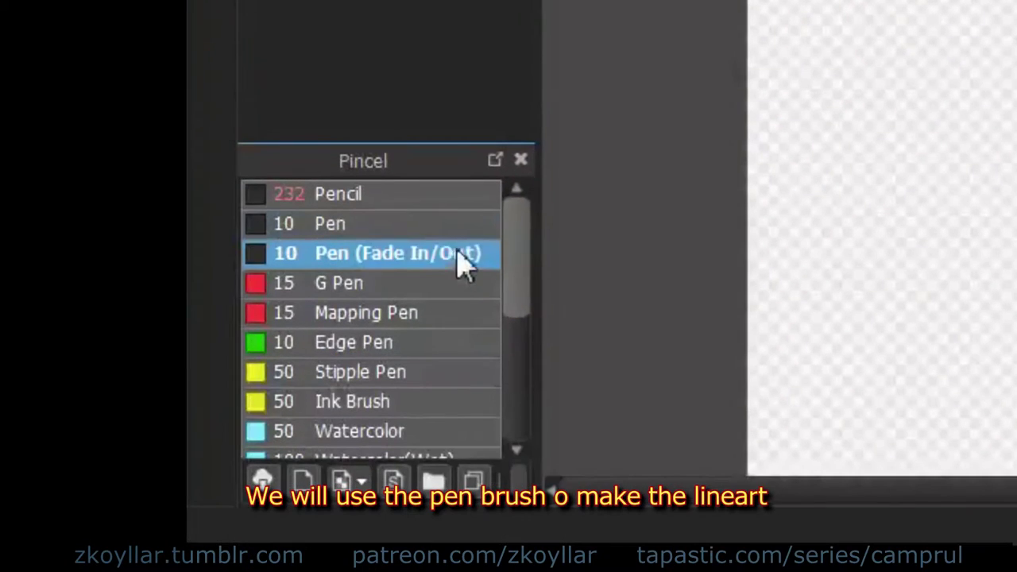
# Step: Choose the plain Pen brush for the lineart
pyautogui.click(443, 230)
pyautogui.click(445, 283)
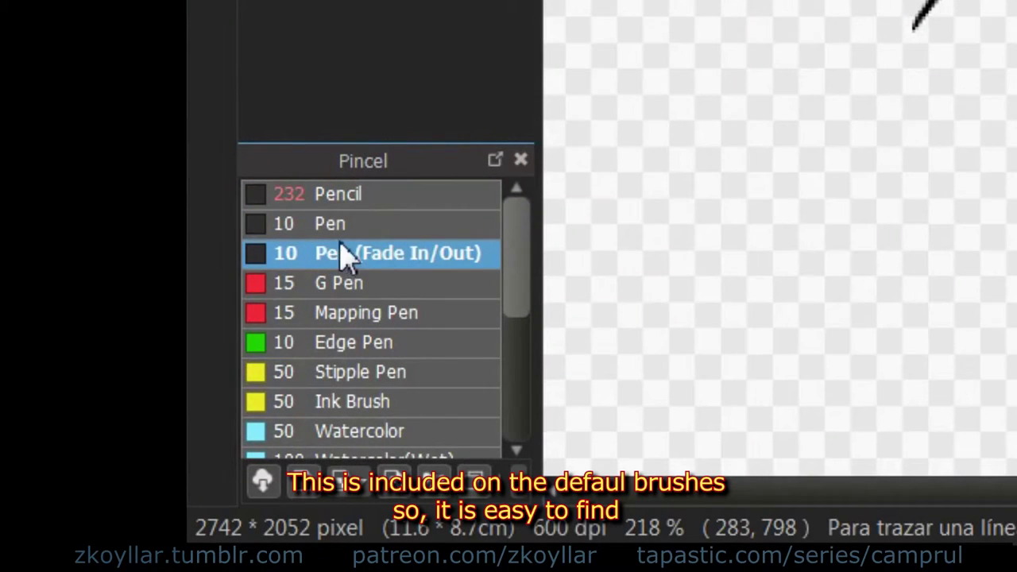
pyautogui.click(334, 224)
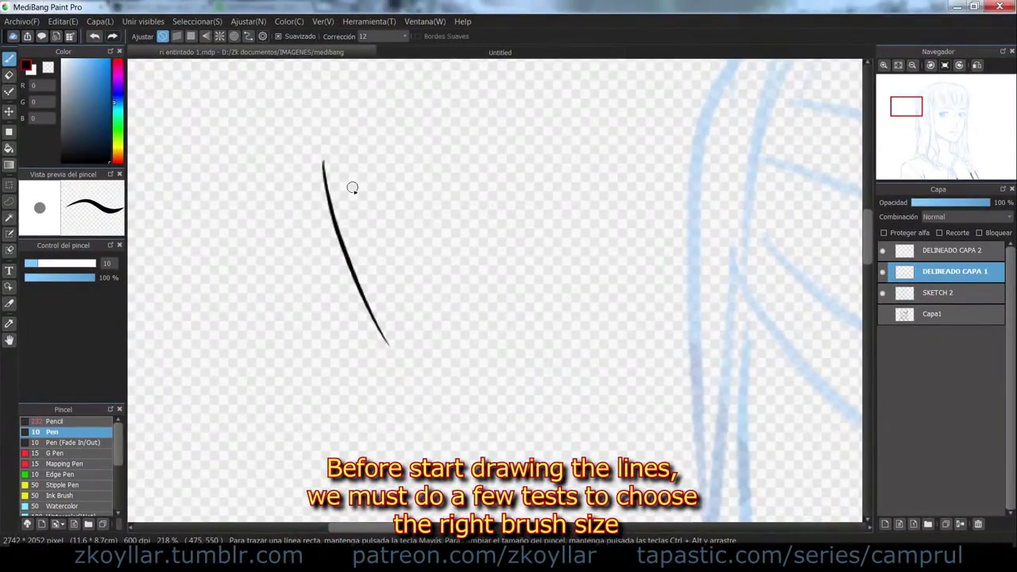
# Step: Try the size 10 Pen with curved test strokes beside the drawing on DELINEADO CAPA 1, and undo them
pyautogui.hotkey('ctrl', 'z')
pyautogui.moveTo(342, 156)
pyautogui.mouseDown()
pyautogui.moveTo(363, 278)
pyautogui.moveTo(460, 441)
pyautogui.mouseUp()
pyautogui.moveTo(395, 350); pyautogui.dragTo(552, 292)
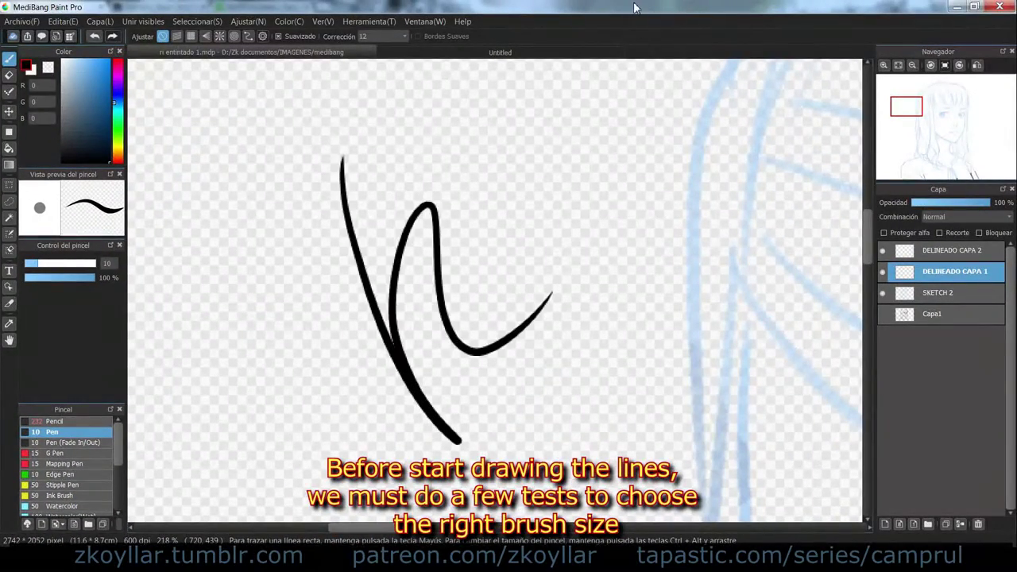
pyautogui.hotkey('ctrl', 'z')
pyautogui.hotkey('ctrl', 'z')
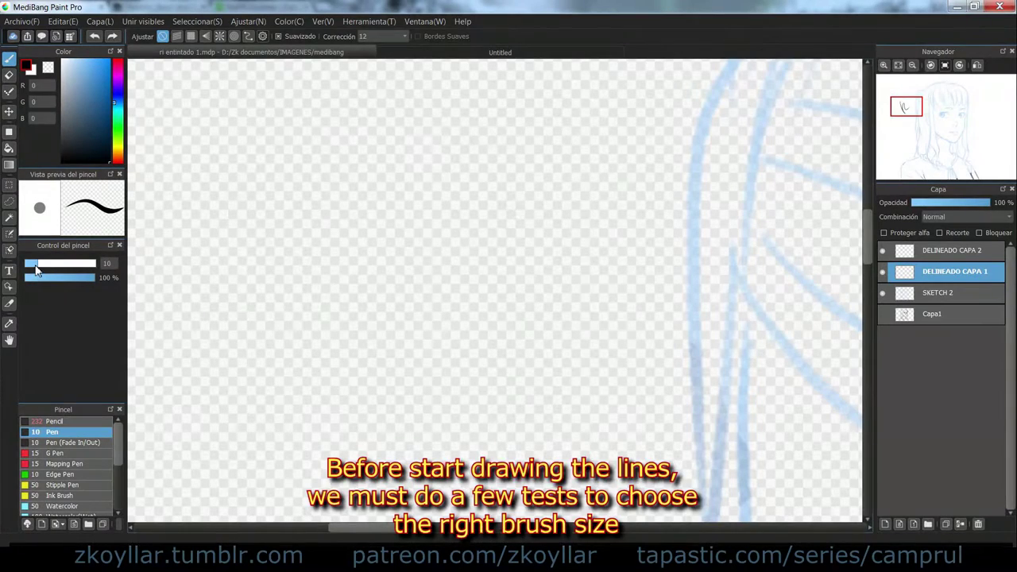
# Step: Reduce the Pen size to 6.6 and try it with a test stroke beside the drawing
pyautogui.moveTo(36, 270); pyautogui.dragTo(34, 271)
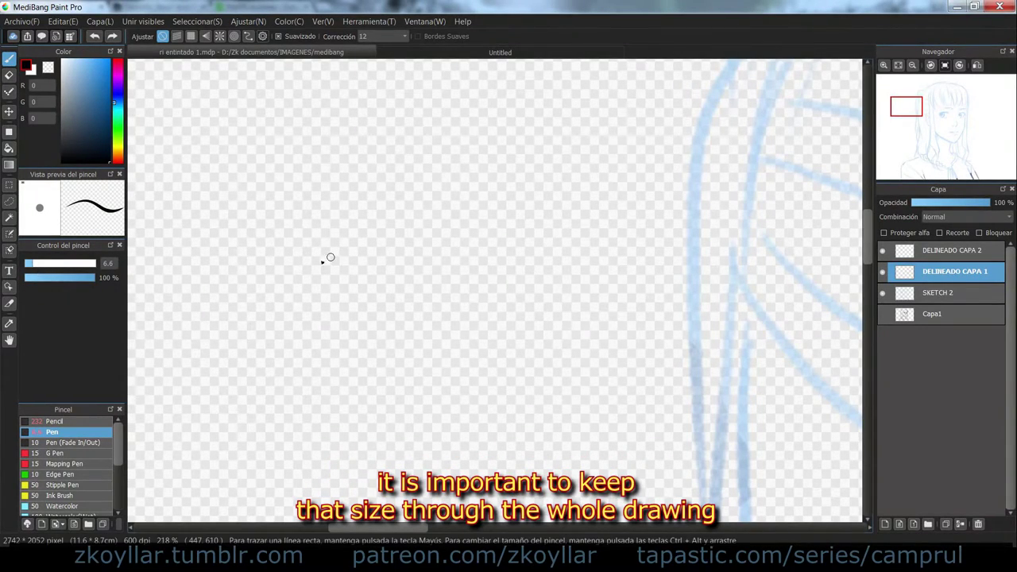
pyautogui.moveTo(435, 186)
pyautogui.mouseDown()
pyautogui.moveTo(332, 336)
pyautogui.moveTo(572, 211)
pyautogui.mouseUp()
pyautogui.hotkey('ctrl', 'z')
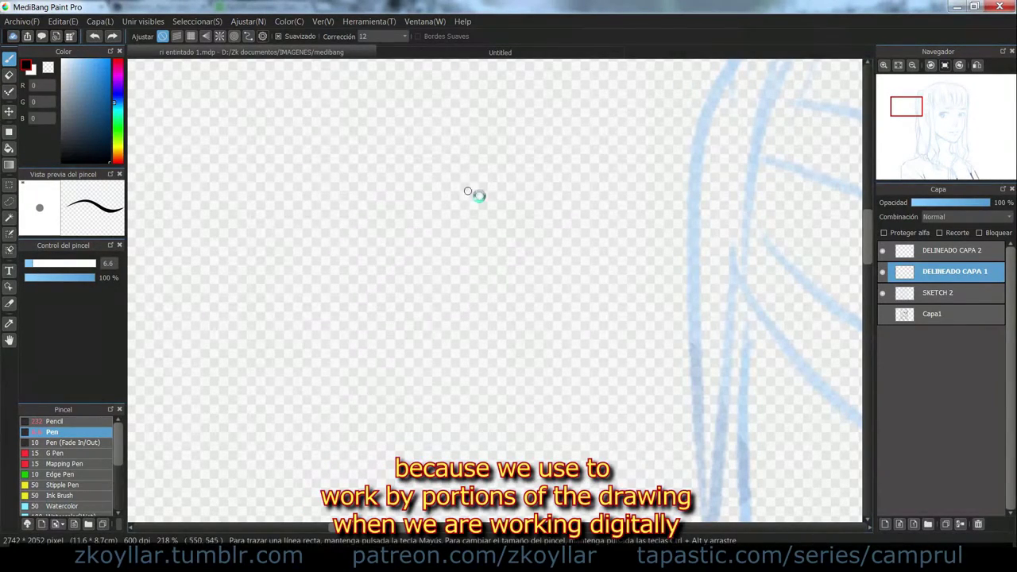
pyautogui.moveTo(472, 193)
pyautogui.mouseDown()
pyautogui.moveTo(454, 254)
pyautogui.moveTo(457, 167)
pyautogui.mouseUp()
pyautogui.moveTo(667, 215); pyautogui.dragTo(425, 263)
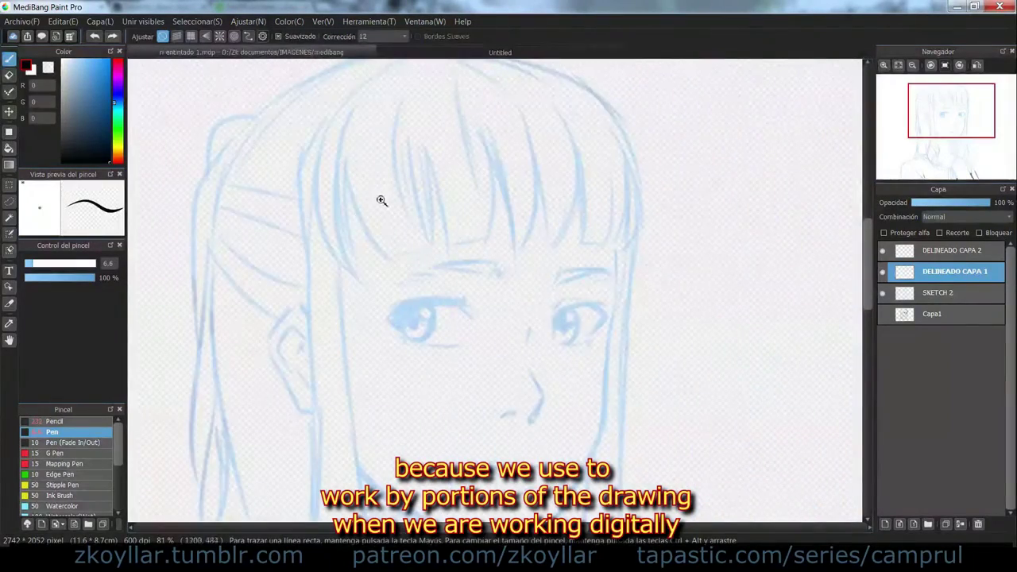
# Step: Test the thinner Pen with a curved stroke over the fringe and compare it with the facial features
pyautogui.scroll(4, 381, 201)
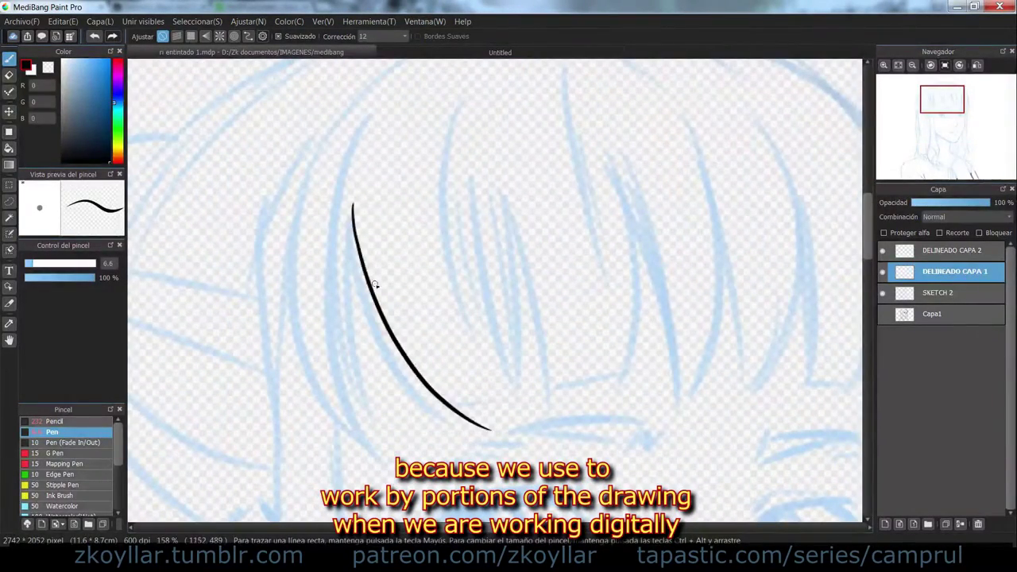
pyautogui.hotkey('ctrl', 'z')
pyautogui.moveTo(355, 207)
pyautogui.mouseDown()
pyautogui.moveTo(352, 279)
pyautogui.moveTo(461, 425)
pyautogui.mouseUp()
pyautogui.moveTo(540, 417); pyautogui.dragTo(395, 161)
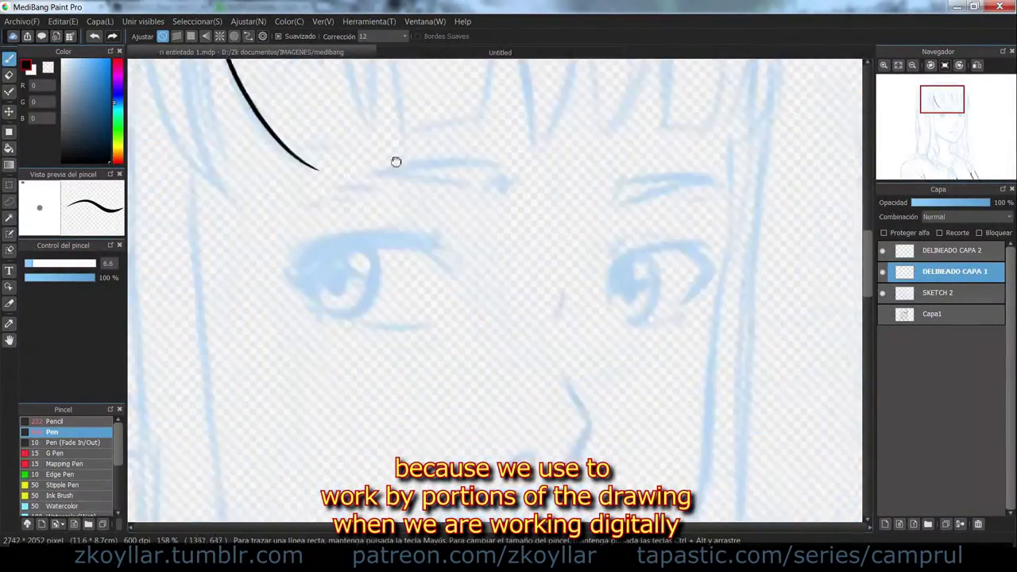
pyautogui.moveTo(474, 359); pyautogui.dragTo(416, 185)
pyautogui.moveTo(171, 389); pyautogui.dragTo(172, 230)
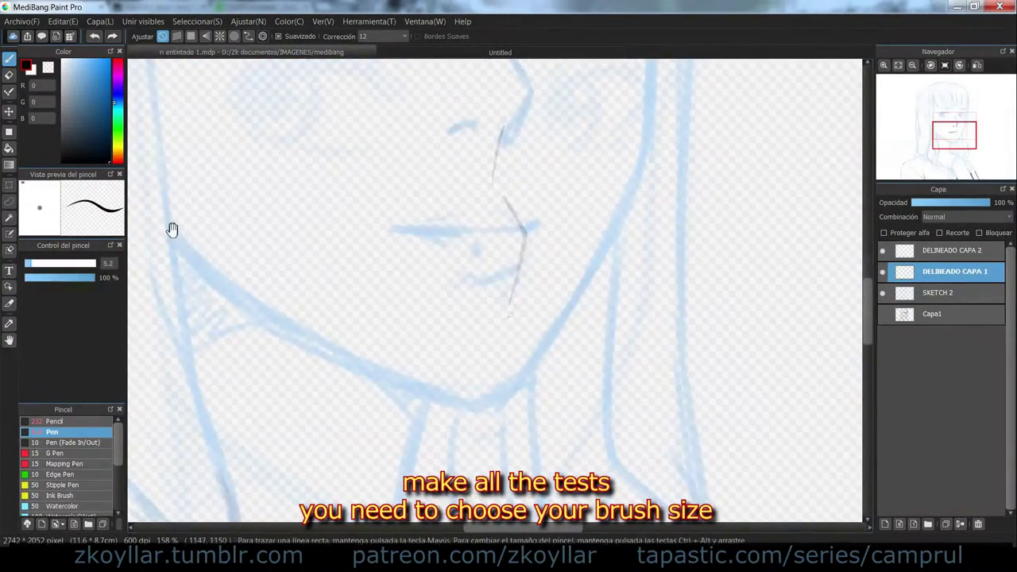
# Step: Set the Pen size to 37 and draw test strokes over the sketched nose
pyautogui.moveTo(56, 265); pyautogui.dragTo(69, 265)
pyautogui.moveTo(469, 200); pyautogui.dragTo(471, 387)
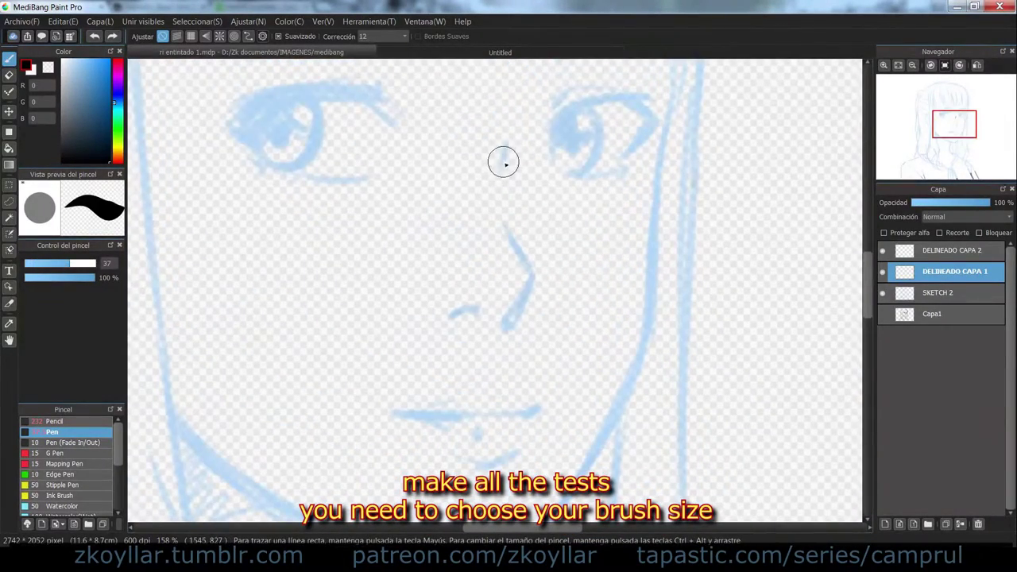
pyautogui.moveTo(513, 131)
pyautogui.mouseDown()
pyautogui.moveTo(495, 196)
pyautogui.moveTo(527, 268)
pyautogui.moveTo(498, 349)
pyautogui.mouseUp()
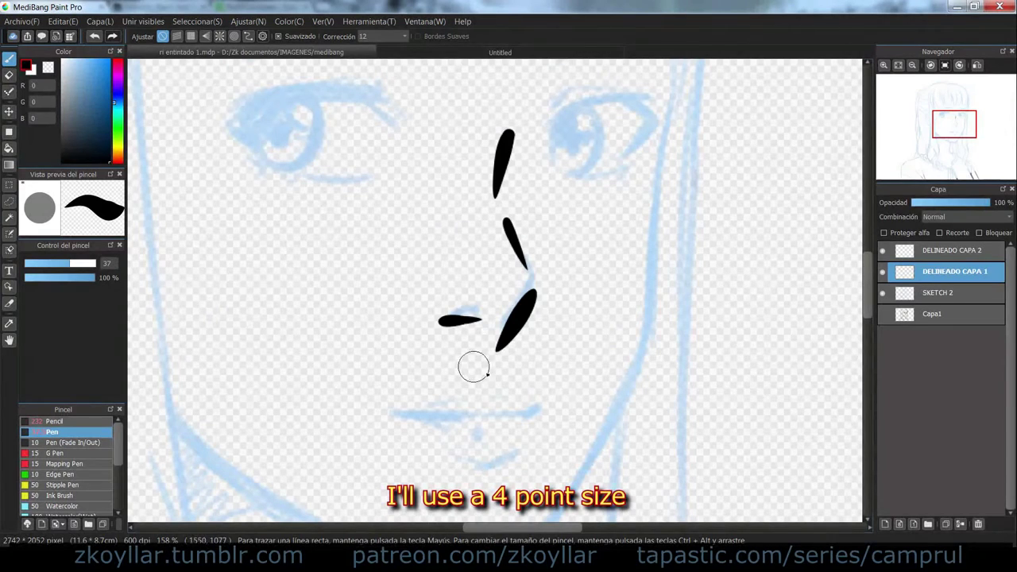
# Step: Reduce the Pen size to 5.9 and undo the thick test strokes on the nose
pyautogui.click(35, 269)
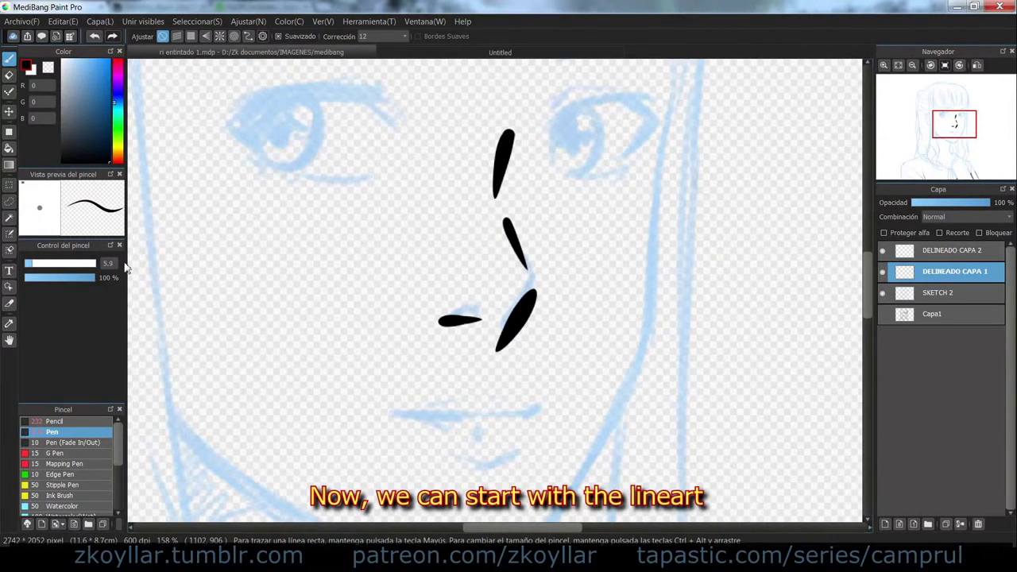
pyautogui.hotkey('ctrl', 'z')
pyautogui.hotkey('ctrl', 'z')
pyautogui.hotkey('ctrl', 'z')
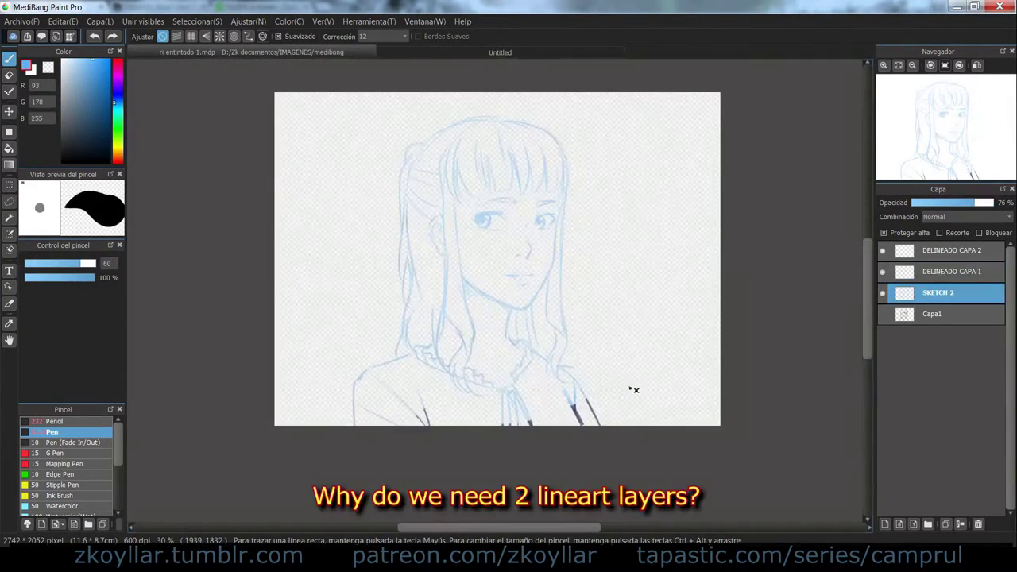
# Step: Paint the remaining dark clothing lines at the lower edge of the SKETCH 2 layer light blue (R 93, G 178, B 255)
pyautogui.moveTo(581, 408); pyautogui.dragTo(581, 397)
pyautogui.moveTo(582, 401); pyautogui.dragTo(631, 440)
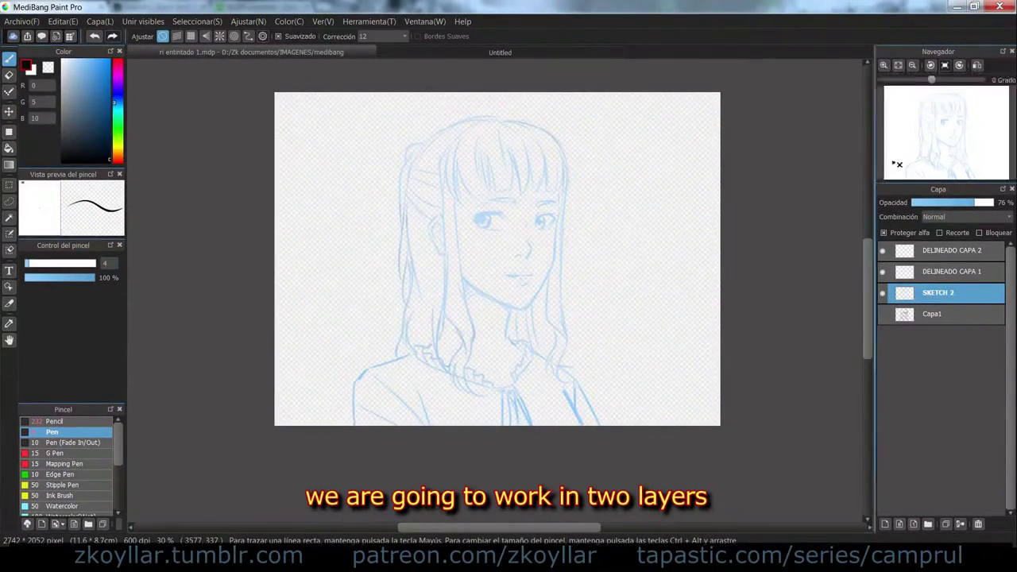
# Step: Make DELINEADO CAPA 1 the active layer for inking the collar
pyautogui.click(922, 271)
pyautogui.scroll(-2, 511, 254)
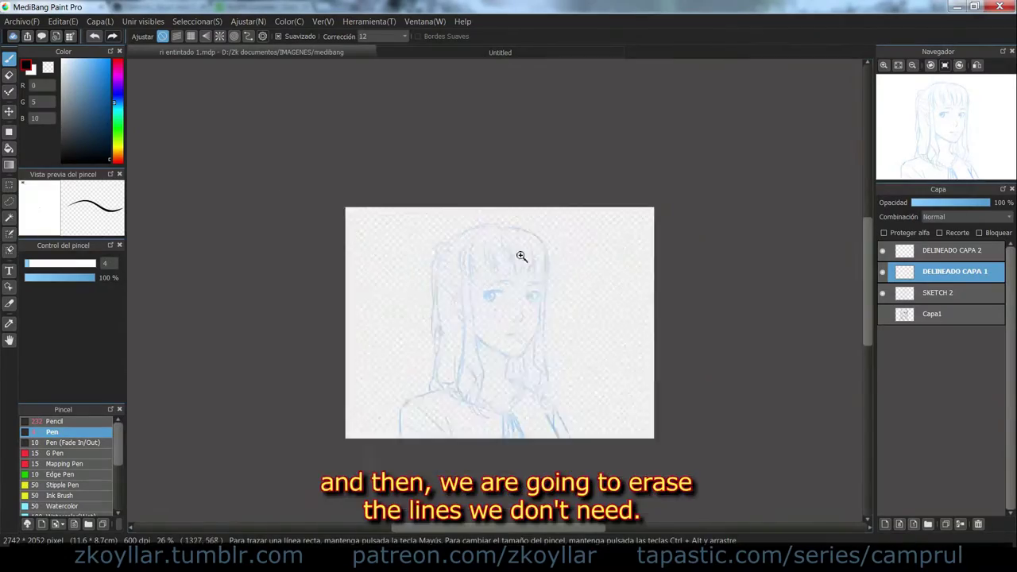
pyautogui.moveTo(521, 256); pyautogui.dragTo(500, 353)
pyautogui.moveTo(560, 399); pyautogui.dragTo(519, 233)
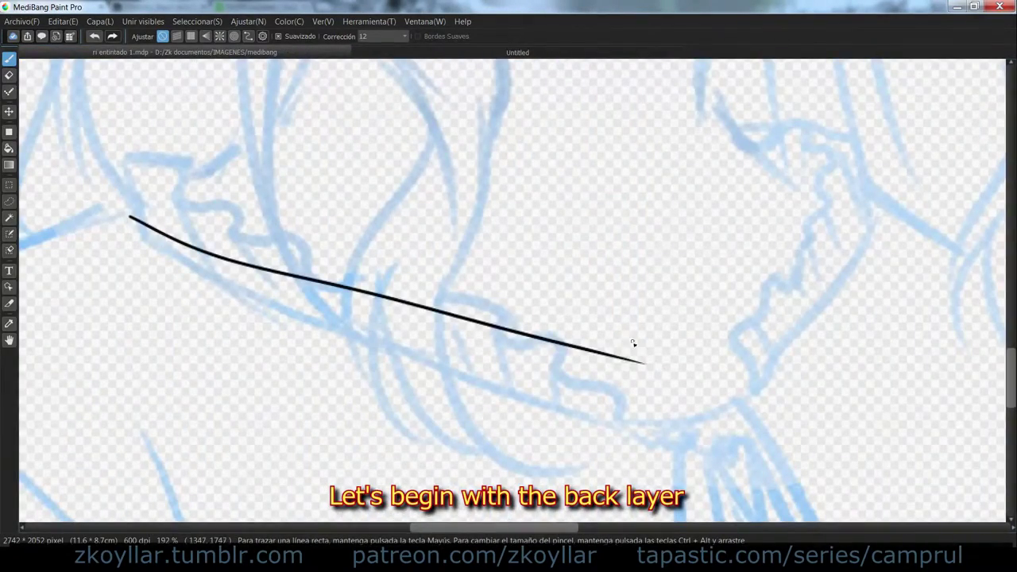
# Step: Try inking the long lower edge of the collar with the size 4 Pen
pyautogui.hotkey('ctrl', 'z')
pyautogui.moveTo(127, 209)
pyautogui.mouseDown()
pyautogui.moveTo(636, 443)
pyautogui.moveTo(717, 451)
pyautogui.mouseUp()
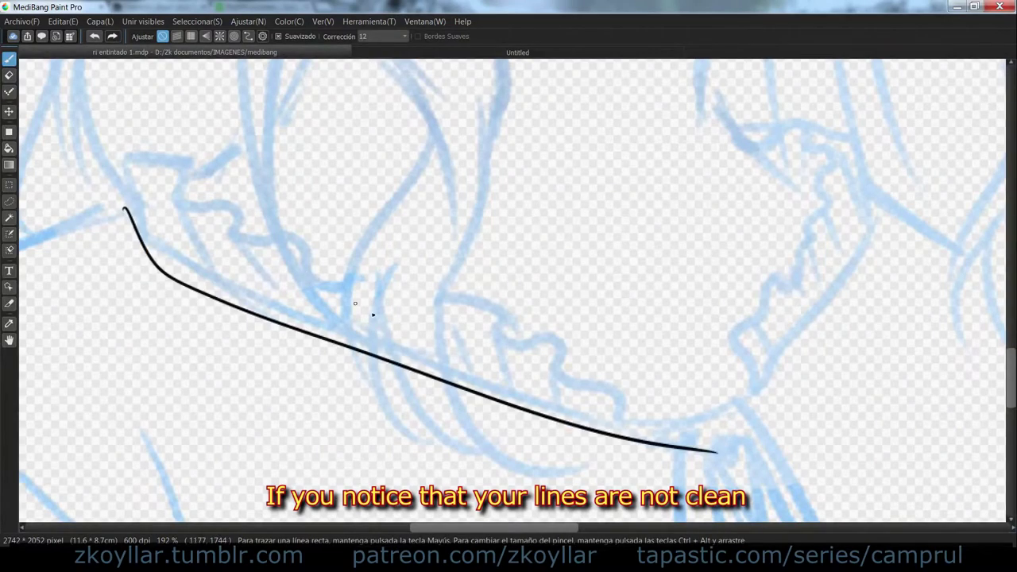
pyautogui.hotkey('ctrl', 'z')
pyautogui.moveTo(229, 280)
pyautogui.mouseDown()
pyautogui.moveTo(454, 387)
pyautogui.moveTo(701, 429)
pyautogui.mouseUp()
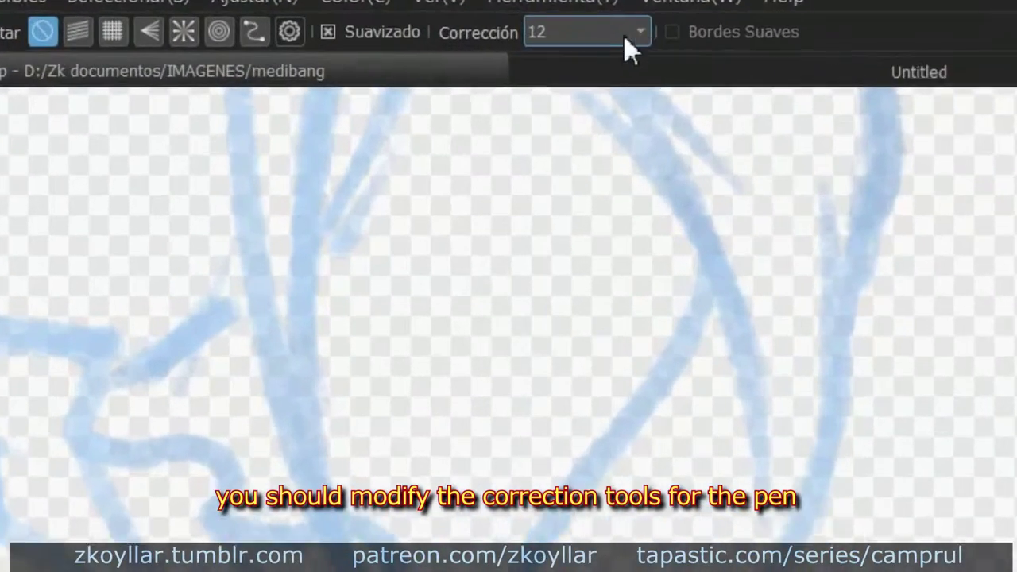
# Step: Set the Pen's stroke correction to 19 and undo the test squiggle
pyautogui.click(623, 34)
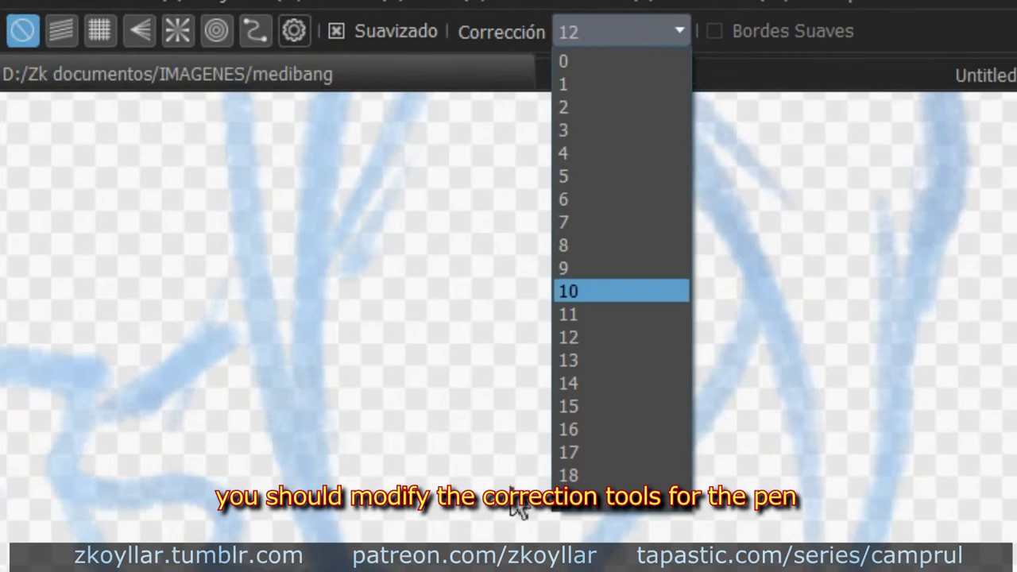
pyautogui.click(694, 37)
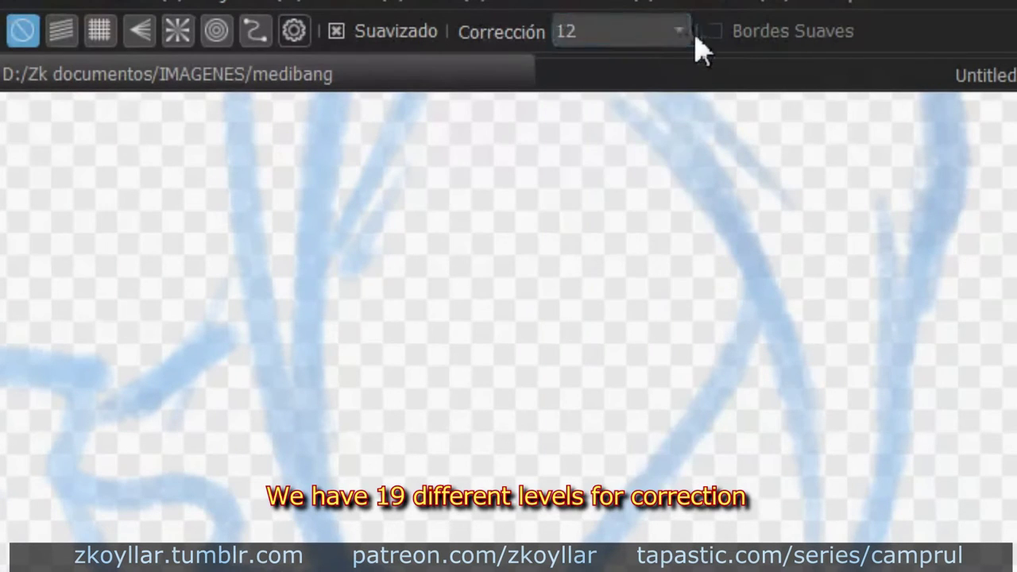
pyautogui.click(675, 31)
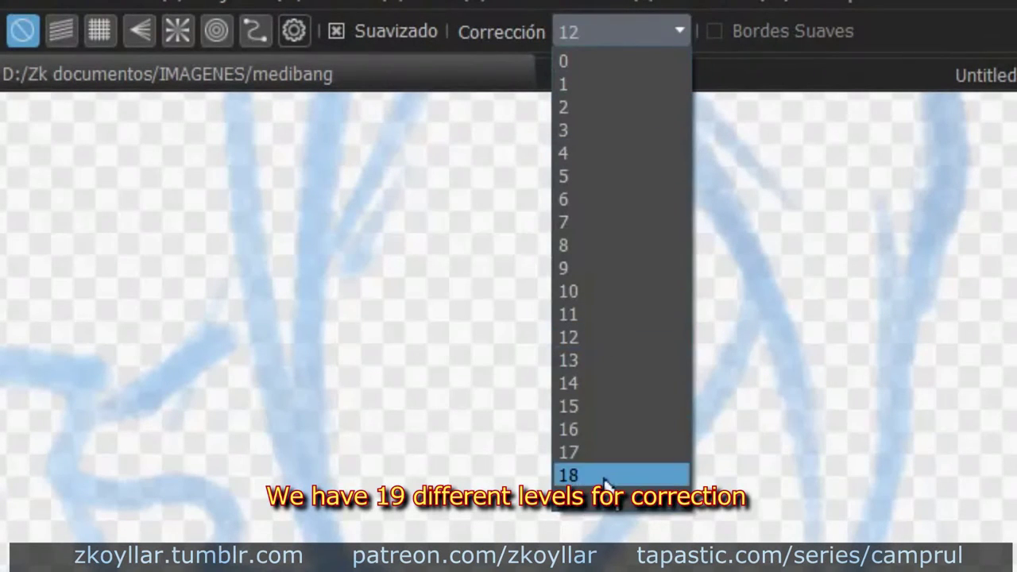
pyautogui.click(580, 515)
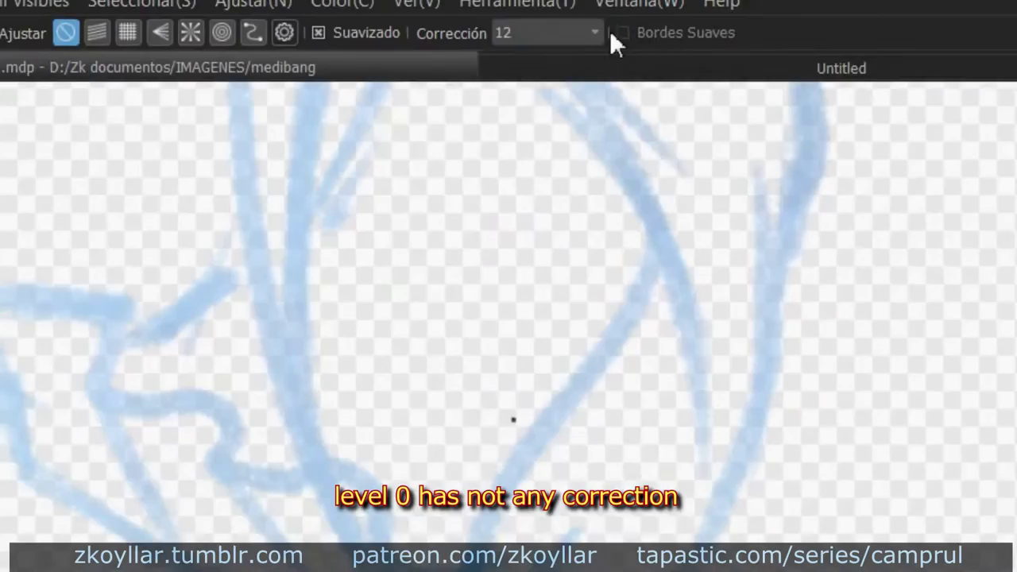
pyautogui.click(596, 33)
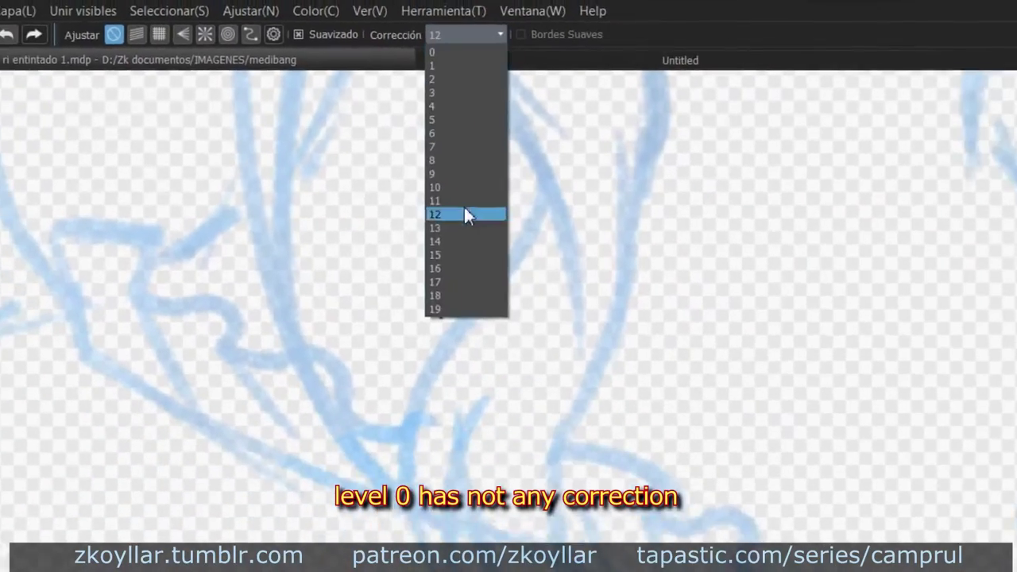
pyautogui.click(534, 413)
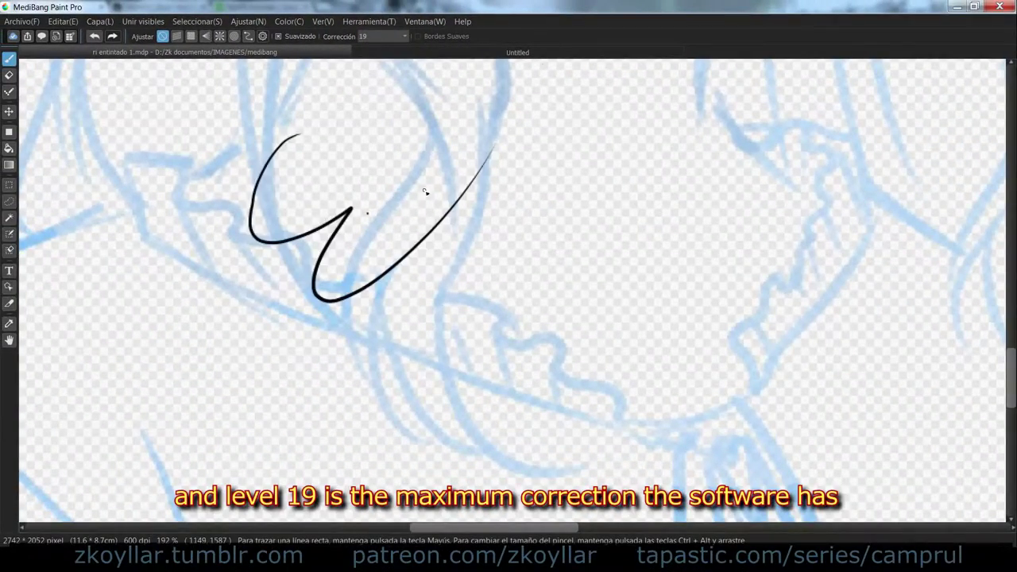
pyautogui.hotkey('ctrl', 'z')
# Step: Try the collar's lower edge again with correction level 19 and undo the line
pyautogui.moveTo(129, 212); pyautogui.dragTo(156, 255)
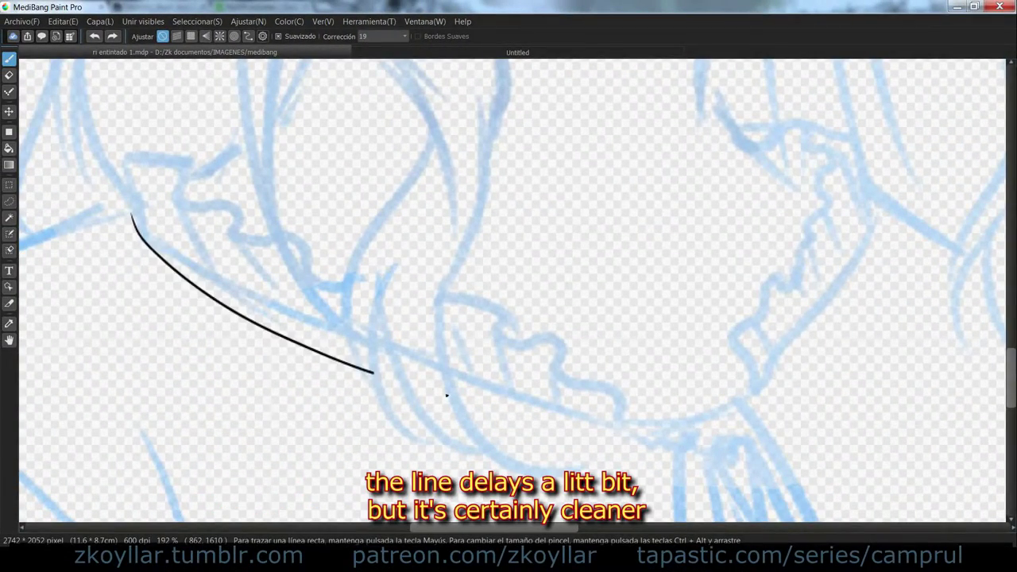
pyautogui.moveTo(447, 395); pyautogui.dragTo(546, 416)
pyautogui.hotkey('ctrl', 'z')
# Step: Ink the ruffled inner edge and fold lines of the collar's right-hand frill over the blue sketch
pyautogui.scroll(3, 572, 397)
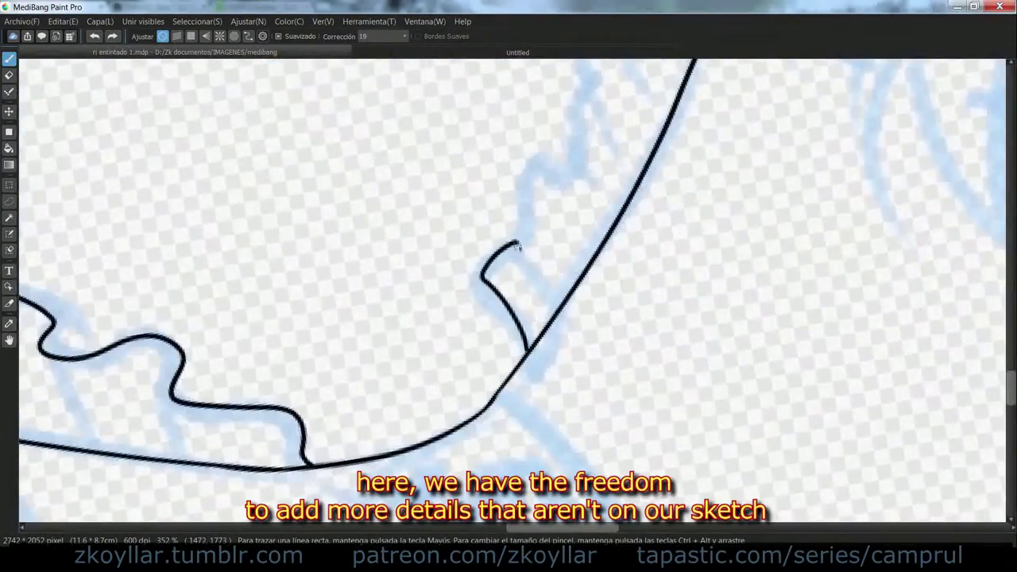
pyautogui.moveTo(450, 465)
pyautogui.mouseDown()
pyautogui.moveTo(539, 359)
pyautogui.moveTo(578, 190)
pyautogui.mouseUp()
pyautogui.moveTo(579, 190); pyautogui.dragTo(606, 284)
pyautogui.moveTo(601, 232); pyautogui.dragTo(620, 366)
pyautogui.moveTo(598, 323)
pyautogui.mouseDown()
pyautogui.moveTo(536, 197)
pyautogui.moveTo(425, 231)
pyautogui.mouseUp()
pyautogui.moveTo(549, 437); pyautogui.dragTo(535, 208)
pyautogui.moveTo(492, 341); pyautogui.dragTo(522, 389)
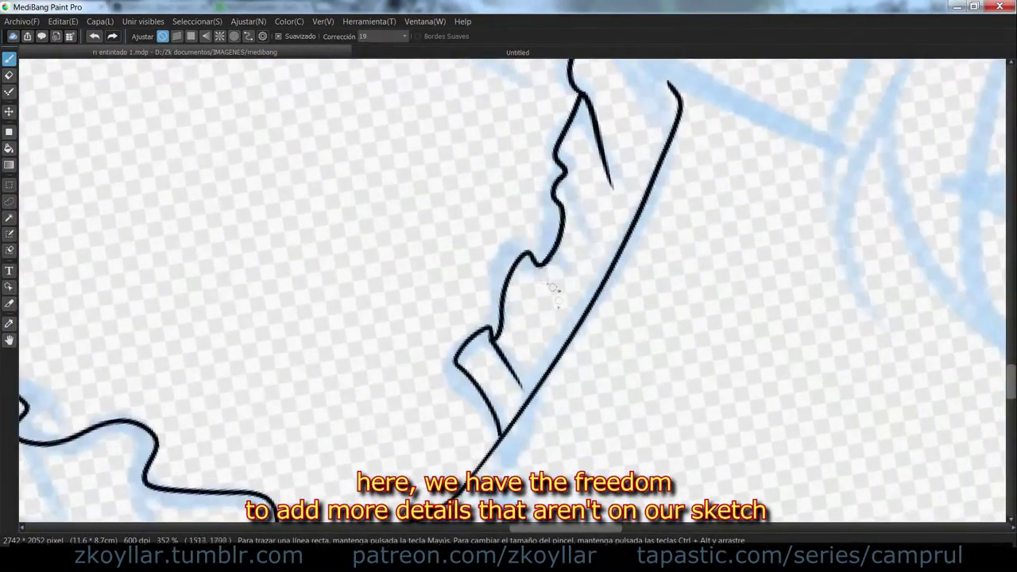
# Step: Ink short fold lines running down from the ruffle on the collar's right-hand frill
pyautogui.moveTo(539, 264); pyautogui.dragTo(566, 313)
pyautogui.moveTo(564, 209); pyautogui.dragTo(588, 268)
pyautogui.moveTo(592, 198); pyautogui.dragTo(569, 400)
pyautogui.moveTo(565, 222); pyautogui.dragTo(609, 320)
pyautogui.moveTo(516, 173); pyautogui.dragTo(545, 208)
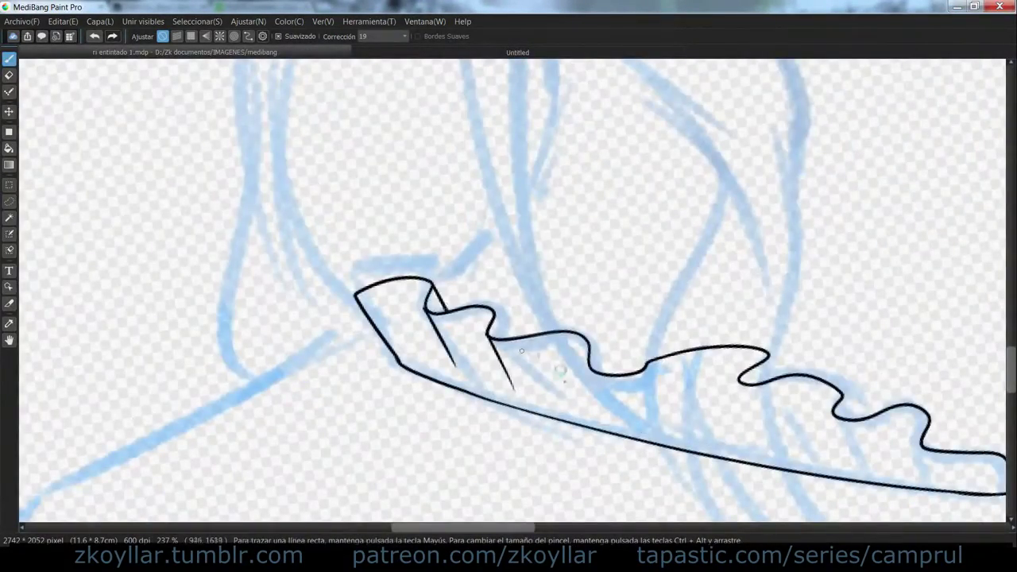
# Step: Ink the fold lines along the left-hand and front part of the collar's ruffled frill
pyautogui.moveTo(521, 352); pyautogui.dragTo(457, 271)
pyautogui.moveTo(429, 236); pyautogui.dragTo(442, 260)
pyautogui.moveTo(527, 288); pyautogui.dragTo(544, 327)
pyautogui.moveTo(525, 268)
pyautogui.mouseDown()
pyautogui.moveTo(540, 294)
pyautogui.moveTo(427, 247)
pyautogui.mouseUp()
pyautogui.moveTo(454, 236); pyautogui.dragTo(483, 291)
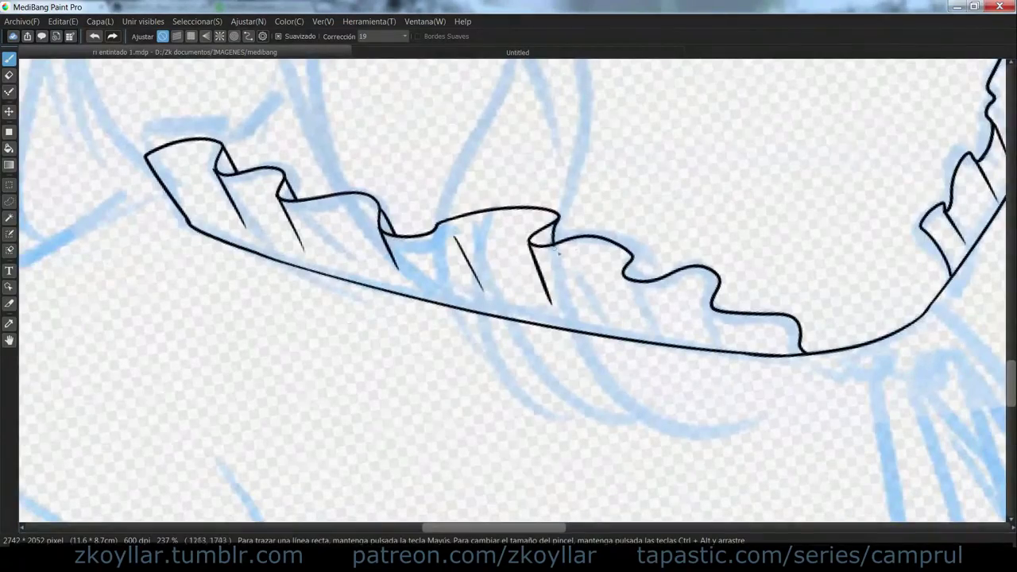
pyautogui.moveTo(560, 217); pyautogui.dragTo(563, 241)
pyautogui.moveTo(624, 274)
pyautogui.mouseDown()
pyautogui.moveTo(558, 209)
pyautogui.moveTo(573, 256)
pyautogui.mouseUp()
pyautogui.moveTo(567, 193); pyautogui.dragTo(578, 215)
pyautogui.moveTo(647, 245); pyautogui.dragTo(653, 270)
# Step: Ink the blouse's shoulders, sleeve creases, seam lines and neck ribbons over the blue sketch
pyautogui.scroll(-5, 556, 262)
pyautogui.moveTo(352, 220)
pyautogui.mouseDown()
pyautogui.moveTo(482, 235)
pyautogui.moveTo(538, 414)
pyautogui.mouseUp()
pyautogui.scroll(3, 501, 227)
pyautogui.moveTo(532, 218); pyautogui.dragTo(588, 407)
pyautogui.moveTo(504, 232)
pyautogui.mouseDown()
pyautogui.moveTo(515, 226)
pyautogui.moveTo(572, 425)
pyautogui.moveTo(655, 414)
pyautogui.mouseUp()
pyautogui.moveTo(569, 136); pyautogui.dragTo(513, 268)
pyautogui.moveTo(548, 196); pyautogui.dragTo(471, 328)
pyautogui.moveTo(547, 124)
pyautogui.mouseDown()
pyautogui.moveTo(578, 127)
pyautogui.moveTo(425, 252)
pyautogui.mouseUp()
pyautogui.moveTo(426, 251)
pyautogui.mouseDown()
pyautogui.moveTo(653, 374)
pyautogui.moveTo(512, 201)
pyautogui.mouseUp()
pyautogui.moveTo(473, 276); pyautogui.dragTo(602, 450)
pyautogui.moveTo(519, 238); pyautogui.dragTo(548, 375)
pyautogui.moveTo(509, 197); pyautogui.dragTo(693, 436)
pyautogui.scroll(-8, 586, 317)
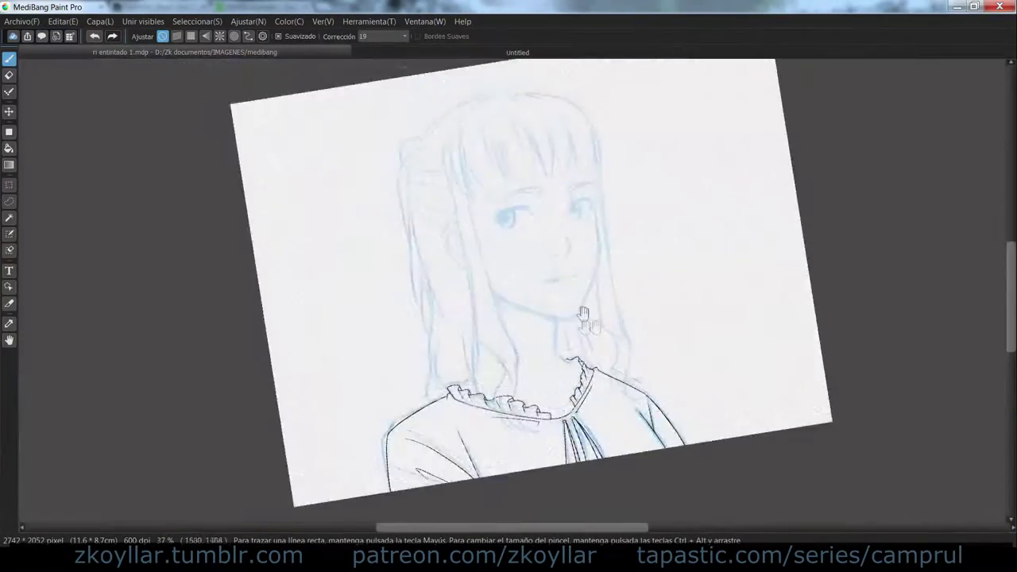
# Step: Try inking the left-hand neck line starting at the collar frill and undo it
pyautogui.scroll(10, 587, 354)
pyautogui.scroll(-9, 618, 363)
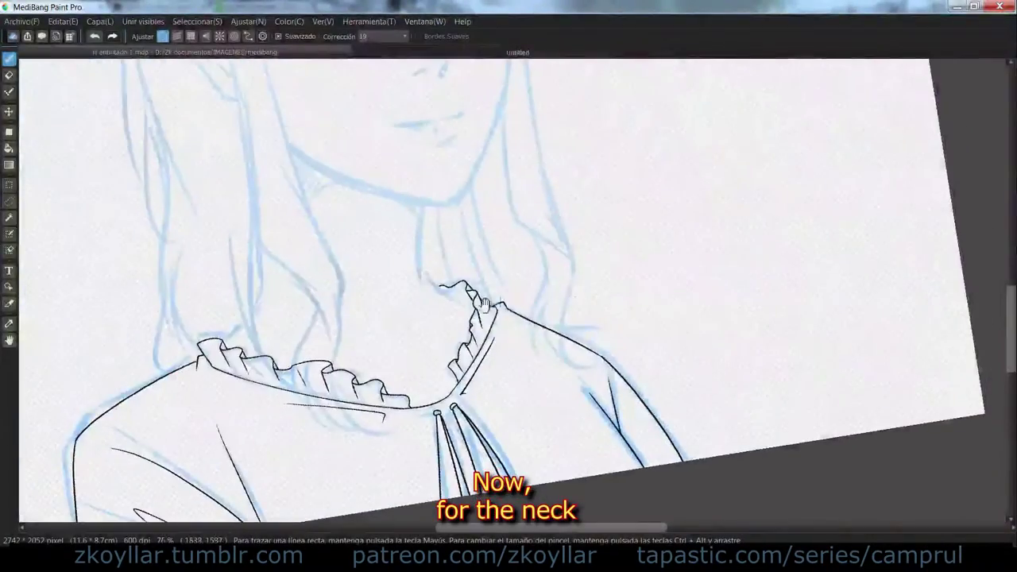
pyautogui.moveTo(448, 257); pyautogui.dragTo(597, 320)
pyautogui.scroll(3, 374, 405)
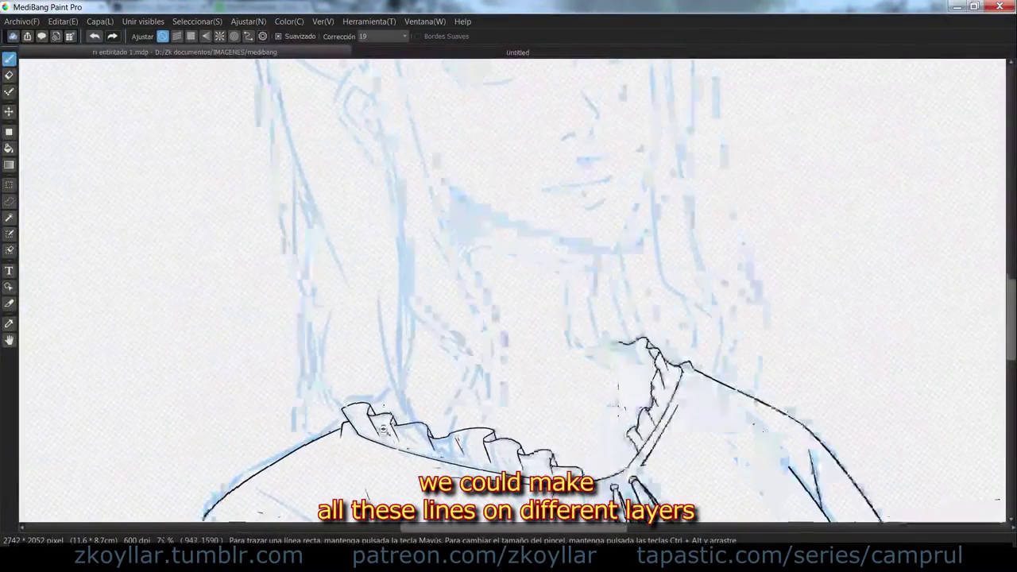
pyautogui.scroll(3, 372, 406)
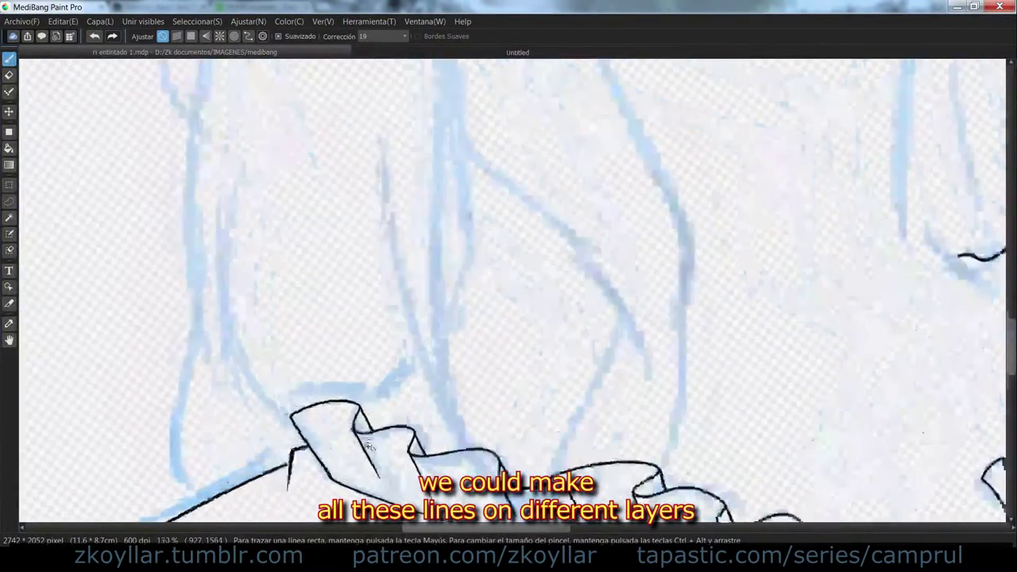
pyautogui.moveTo(329, 446)
pyautogui.mouseDown()
pyautogui.moveTo(524, 250)
pyautogui.moveTo(518, 187)
pyautogui.mouseUp()
pyautogui.hotkey('ctrl', 'z')
# Step: Add a new layer above DELINEADO CAPA 1, try the neck line on it and undo the stroke
pyautogui.press('Tab')
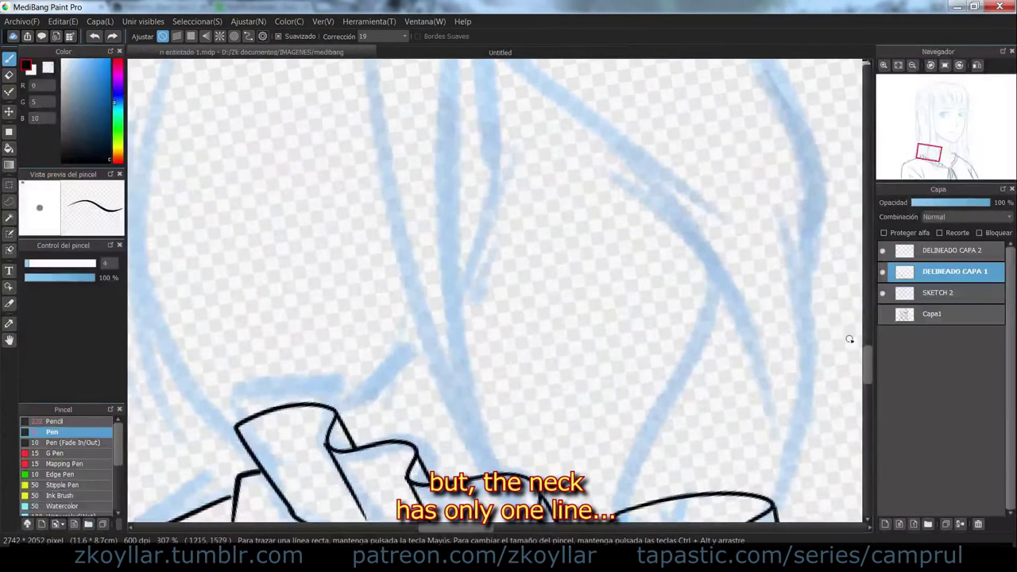
pyautogui.click(885, 524)
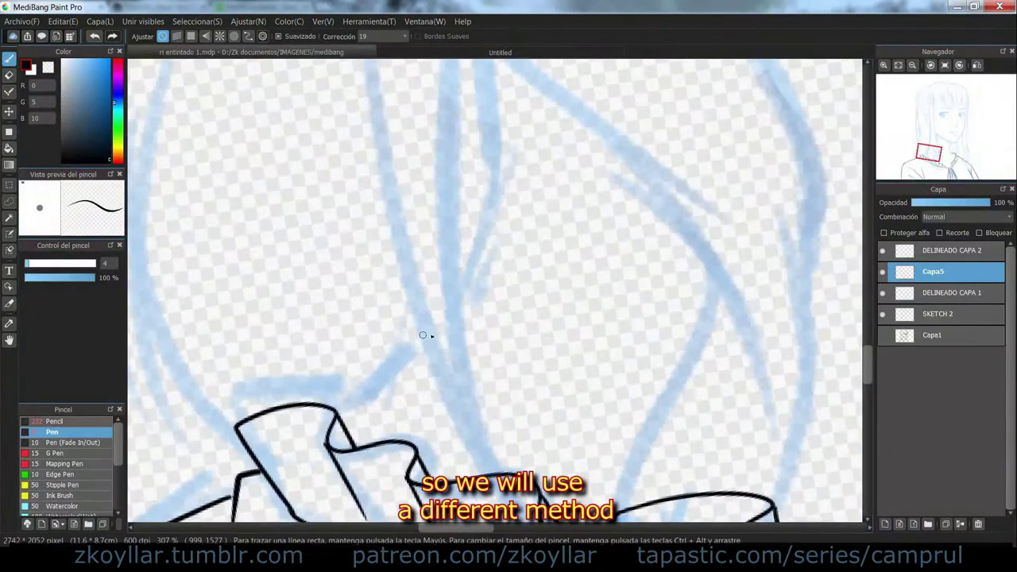
pyautogui.moveTo(391, 336); pyautogui.dragTo(367, 415)
pyautogui.hotkey('ctrl', 'z')
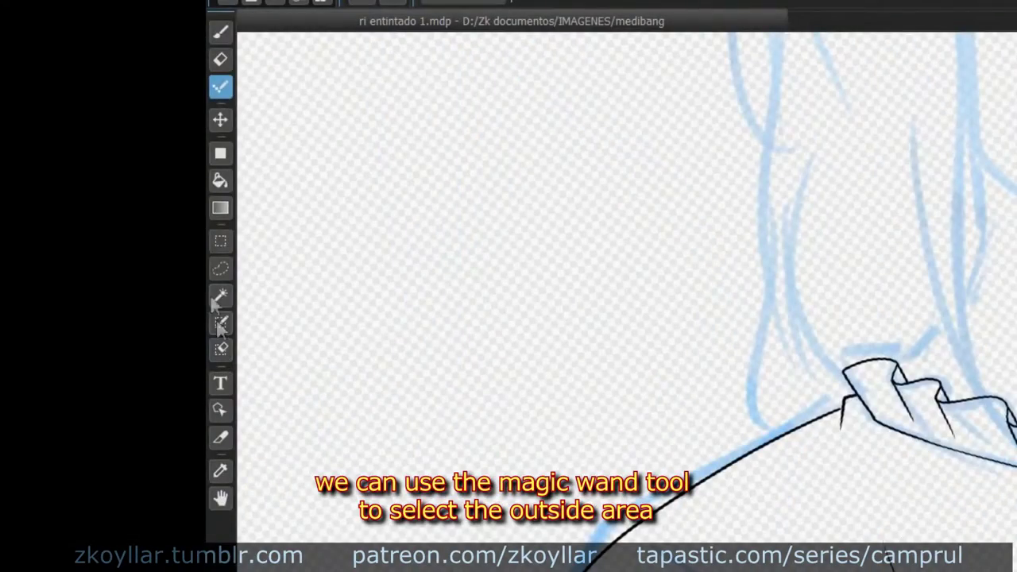
# Step: Select the area outside the blouse with the Magic Wand and ink the left-hand neck line down to the frill
pyautogui.click(221, 296)
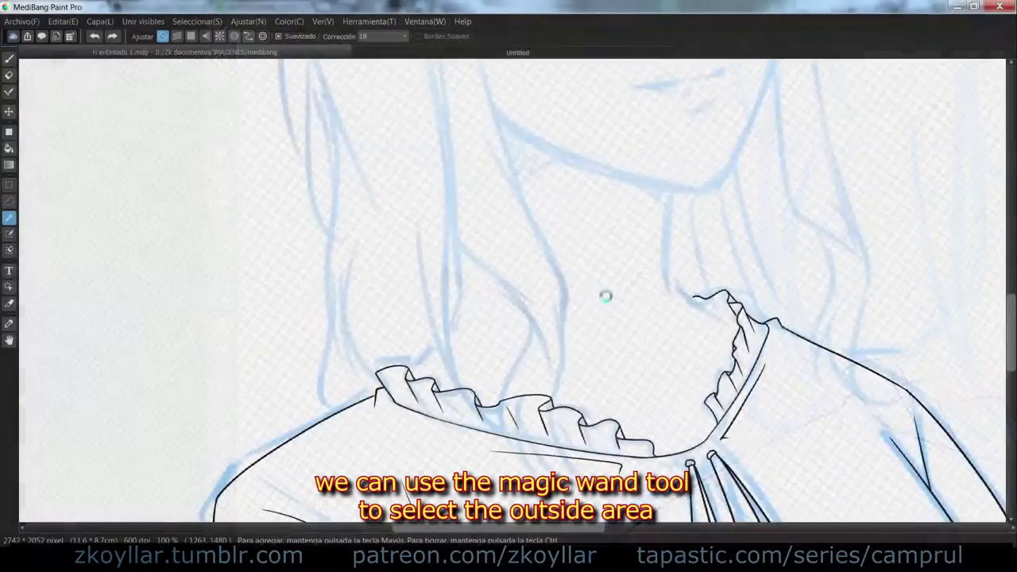
pyautogui.click(604, 304)
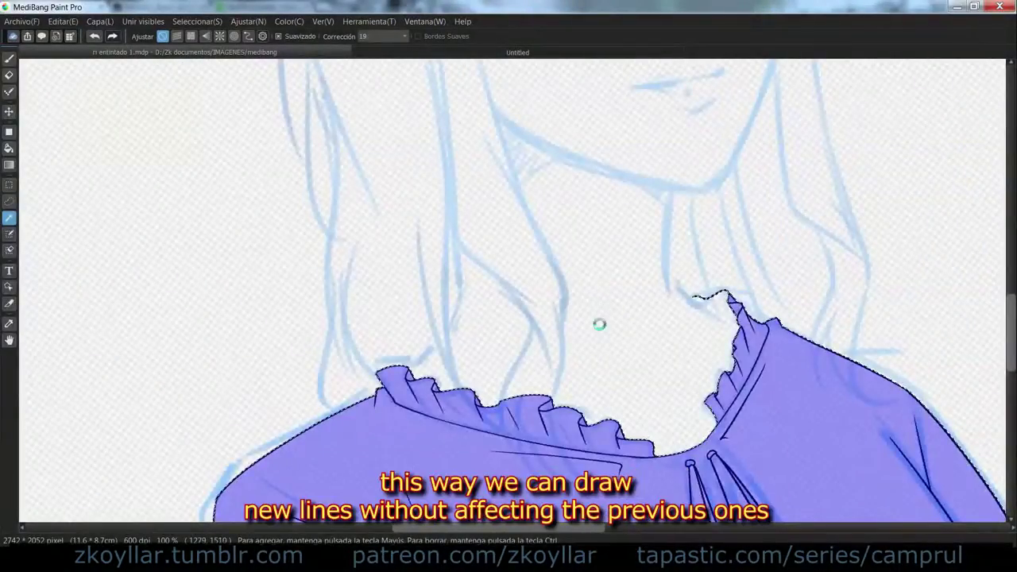
pyautogui.moveTo(367, 457)
pyautogui.mouseDown()
pyautogui.moveTo(422, 403)
pyautogui.moveTo(427, 229)
pyautogui.moveTo(426, 263)
pyautogui.mouseUp()
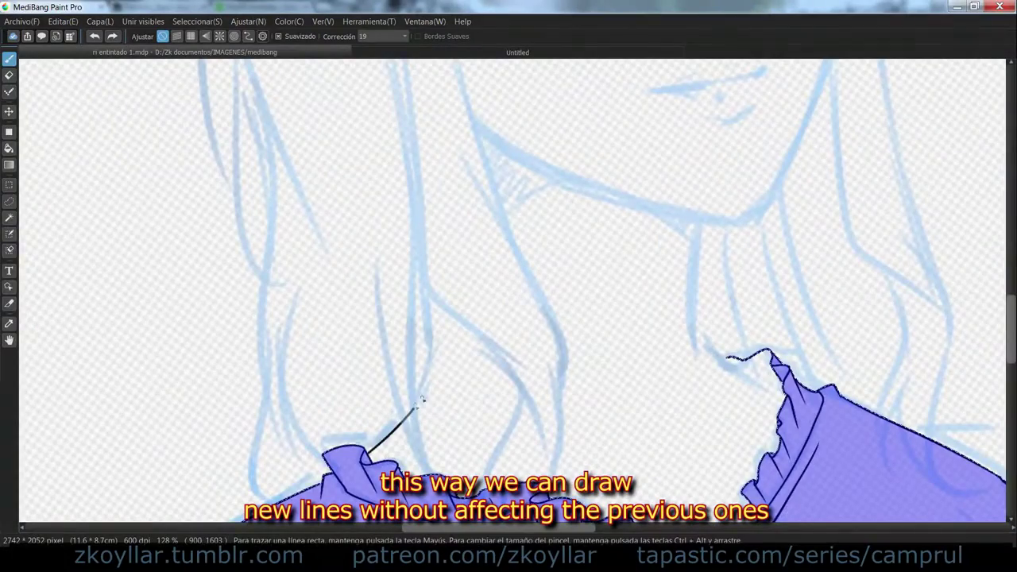
pyautogui.hotkey('ctrl', 'z')
pyautogui.hotkey('ctrl', 'z')
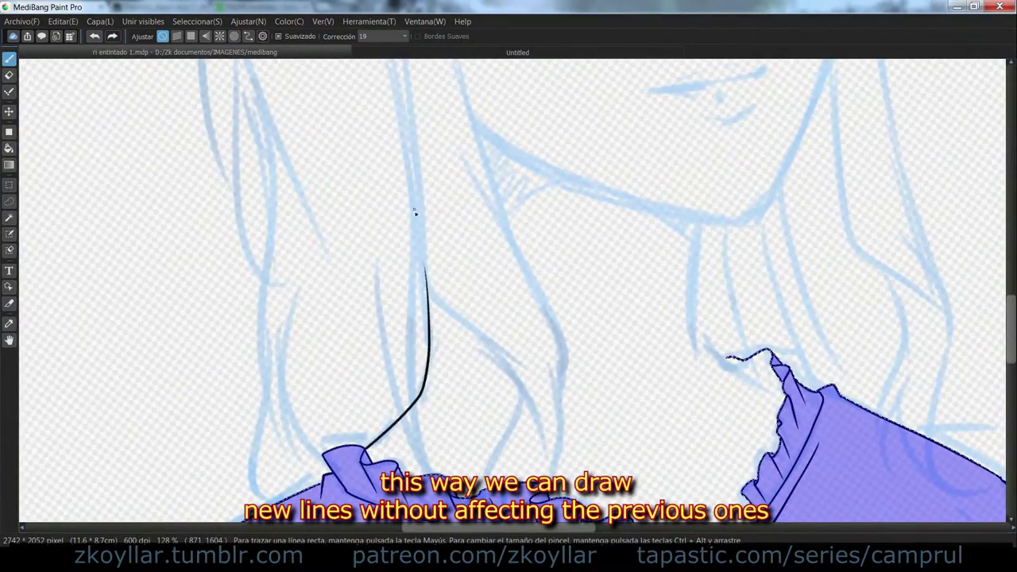
# Step: Ink the right-hand neck line from below the jaw to the collar, redrawing the stroke once
pyautogui.moveTo(615, 181); pyautogui.dragTo(494, 243)
pyautogui.moveTo(399, 196)
pyautogui.mouseDown()
pyautogui.moveTo(436, 316)
pyautogui.moveTo(548, 436)
pyautogui.mouseUp()
pyautogui.scroll(2, 383, 241)
pyautogui.moveTo(425, 234); pyautogui.dragTo(487, 430)
pyautogui.hotkey('ctrl', 'z')
pyautogui.moveTo(425, 234)
pyautogui.mouseDown()
pyautogui.moveTo(368, 249)
pyautogui.moveTo(493, 434)
pyautogui.mouseUp()
pyautogui.moveTo(442, 328)
pyautogui.mouseDown()
pyautogui.moveTo(373, 211)
pyautogui.moveTo(309, 306)
pyautogui.moveTo(388, 449)
pyautogui.mouseUp()
# Step: Ink the ear's outer contour and inner fold lines over the blue sketch
pyautogui.scroll(4, 374, 211)
pyautogui.moveTo(403, 262); pyautogui.dragTo(364, 322)
pyautogui.moveTo(445, 311); pyautogui.dragTo(395, 332)
pyautogui.moveTo(459, 353)
pyautogui.mouseDown()
pyautogui.moveTo(413, 213)
pyautogui.moveTo(336, 268)
pyautogui.mouseUp()
pyautogui.scroll(2, 423, 339)
pyautogui.scroll(-6, 423, 340)
pyautogui.moveTo(591, 480); pyautogui.dragTo(347, 337)
pyautogui.moveTo(616, 250); pyautogui.dragTo(616, 292)
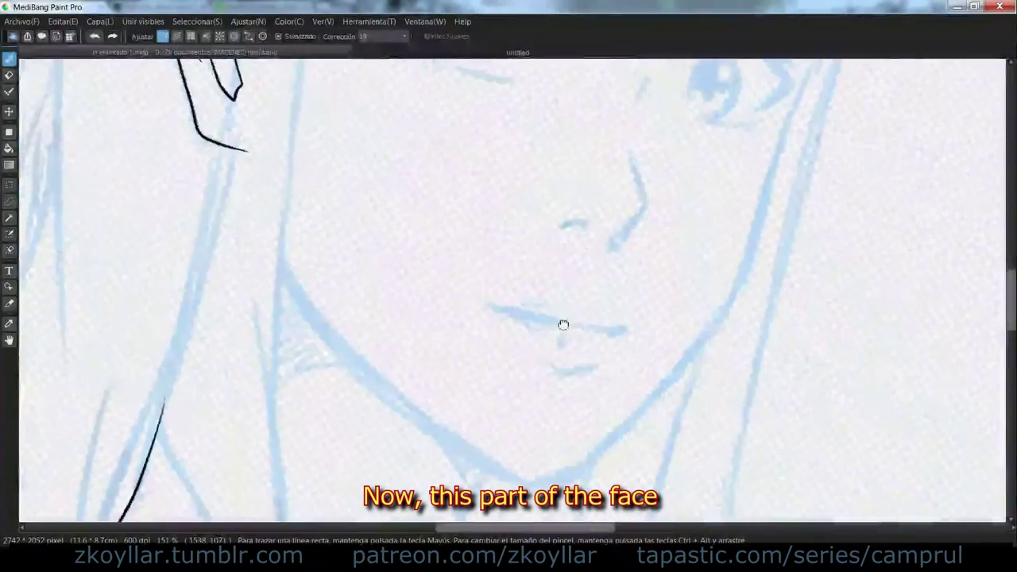
# Step: Try inking the chin and left jawline freehand and undo the strokes
pyautogui.moveTo(564, 325); pyautogui.dragTo(526, 264)
pyautogui.scroll(1, 514, 402)
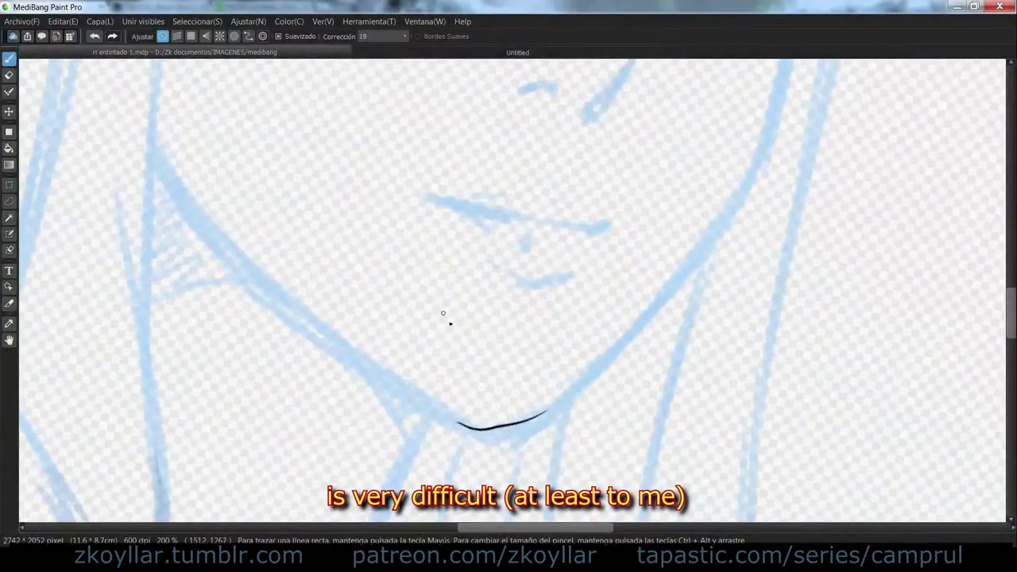
pyautogui.moveTo(153, 141); pyautogui.dragTo(487, 421)
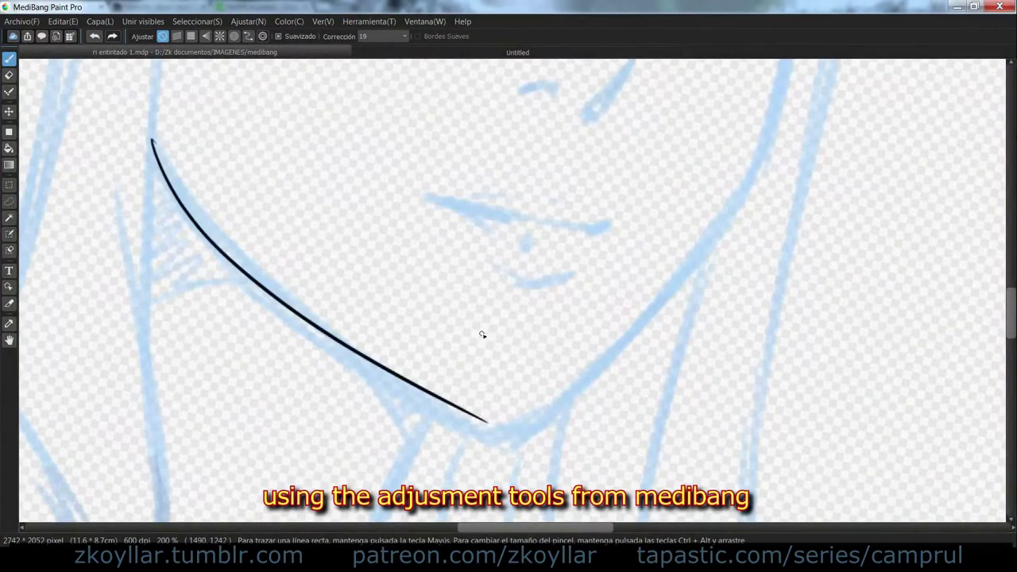
pyautogui.hotkey('ctrl', 'z')
pyautogui.scroll(-5, 613, 341)
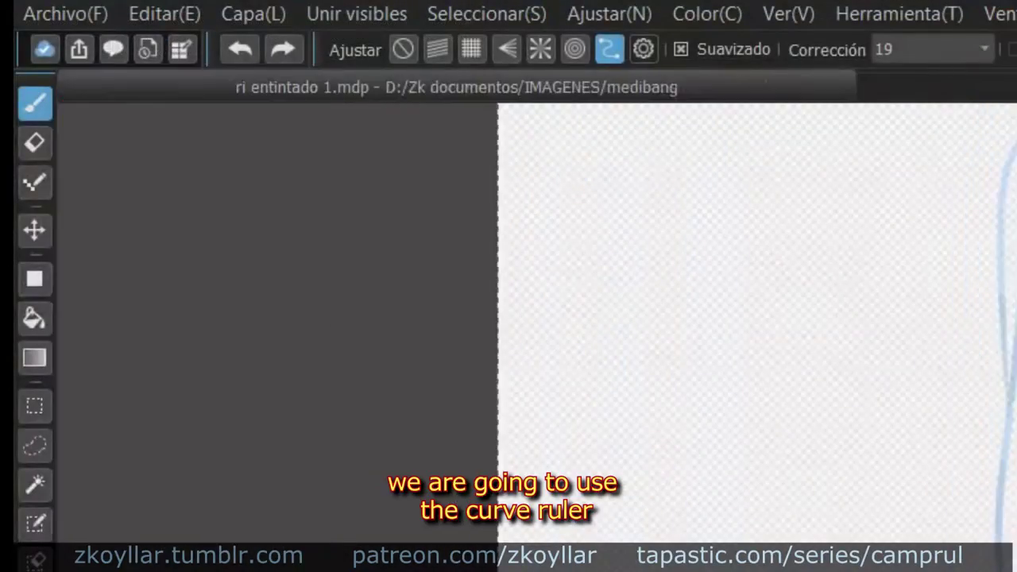
# Step: Place a curve ruler along the sketched face contour, from the left jaw around the chin and up the right cheek
pyautogui.click(248, 36)
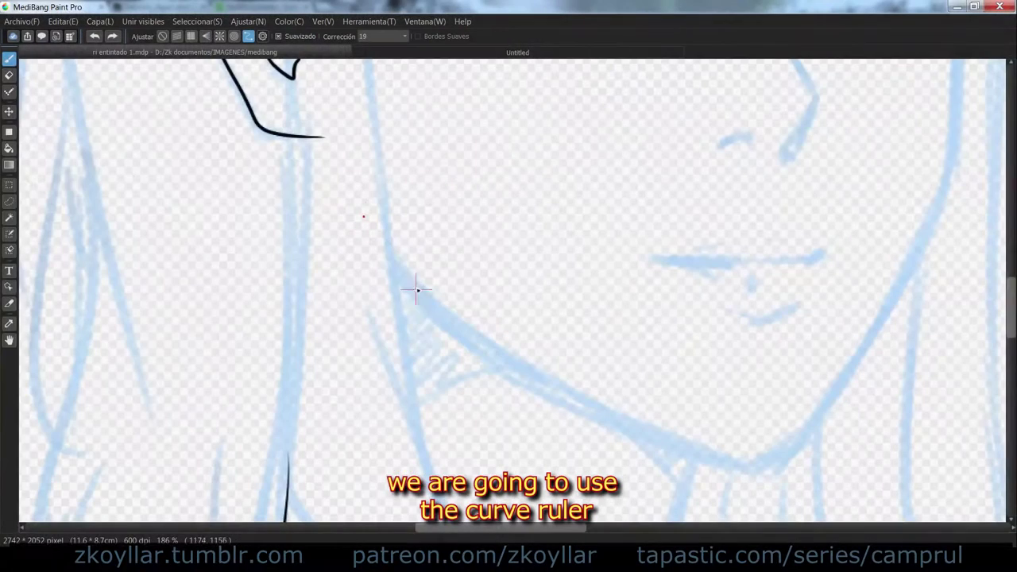
pyautogui.click(446, 320)
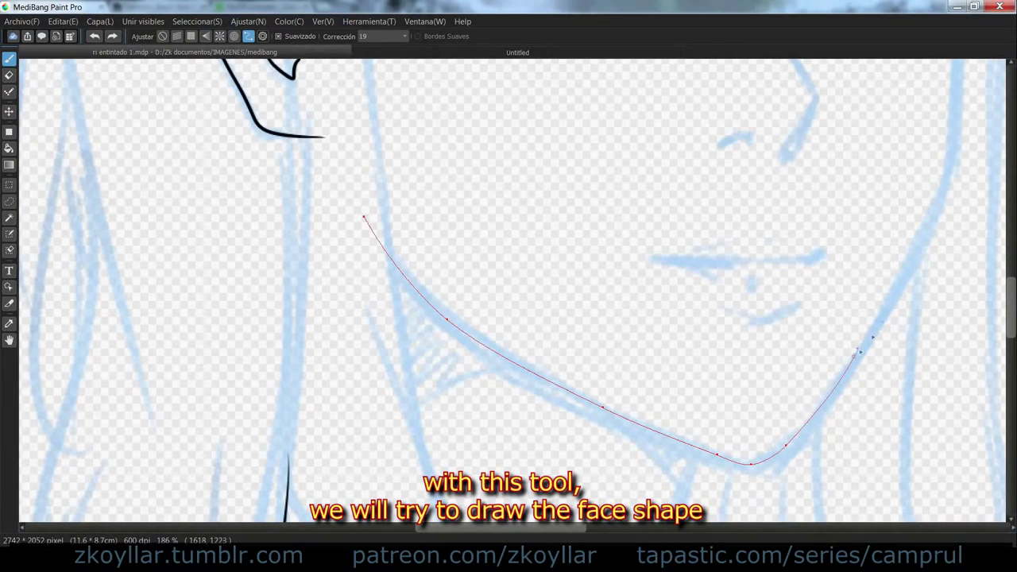
pyautogui.moveTo(940, 122); pyautogui.dragTo(741, 307)
pyautogui.scroll(3, 770, 139)
pyautogui.hscroll(1, 770, 139)
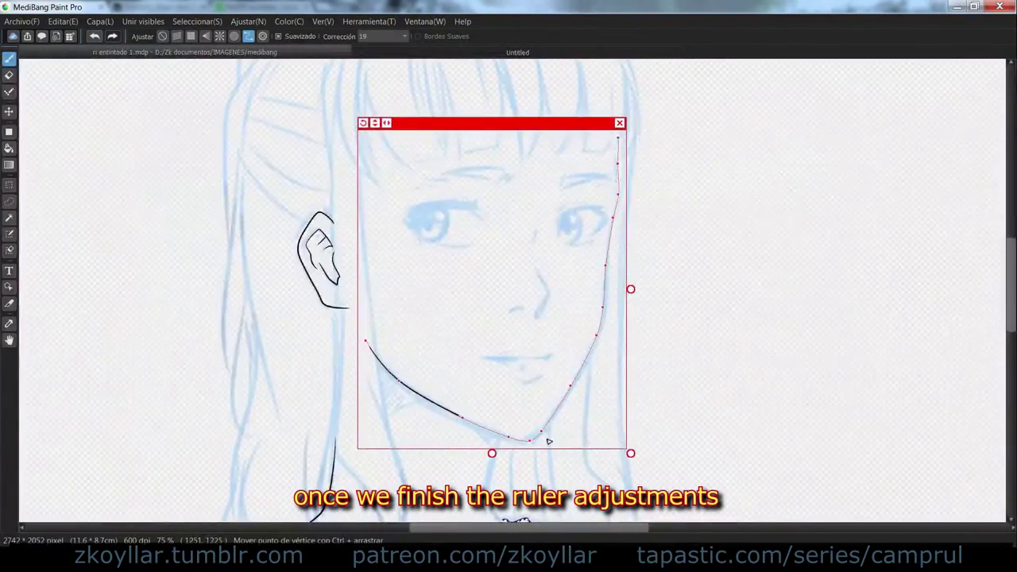
# Step: Ink the jaw, chin and right cheek along the curve ruler and turn the ruler off
pyautogui.scroll(2, 548, 442)
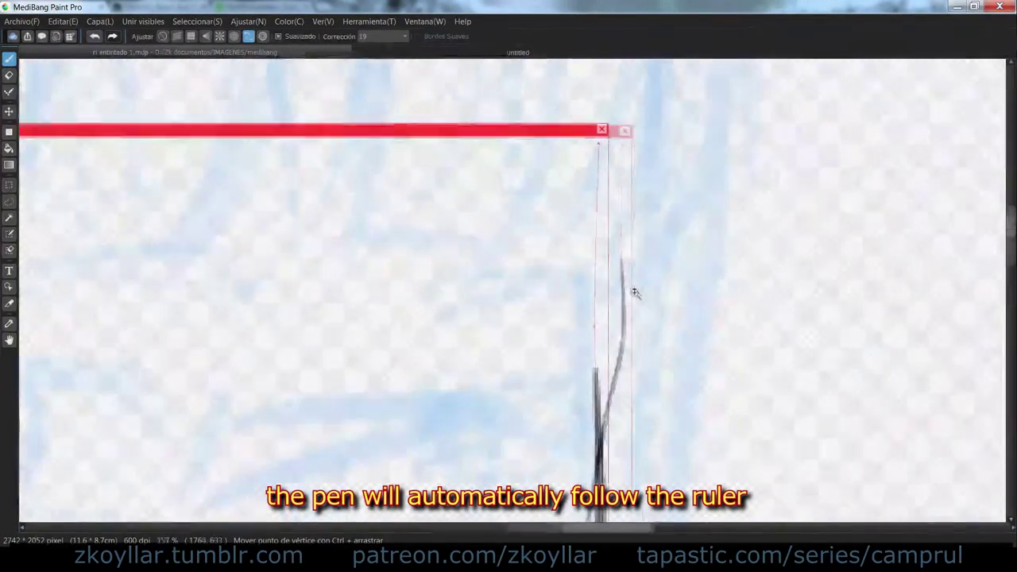
pyautogui.moveTo(598, 445); pyautogui.dragTo(584, 209)
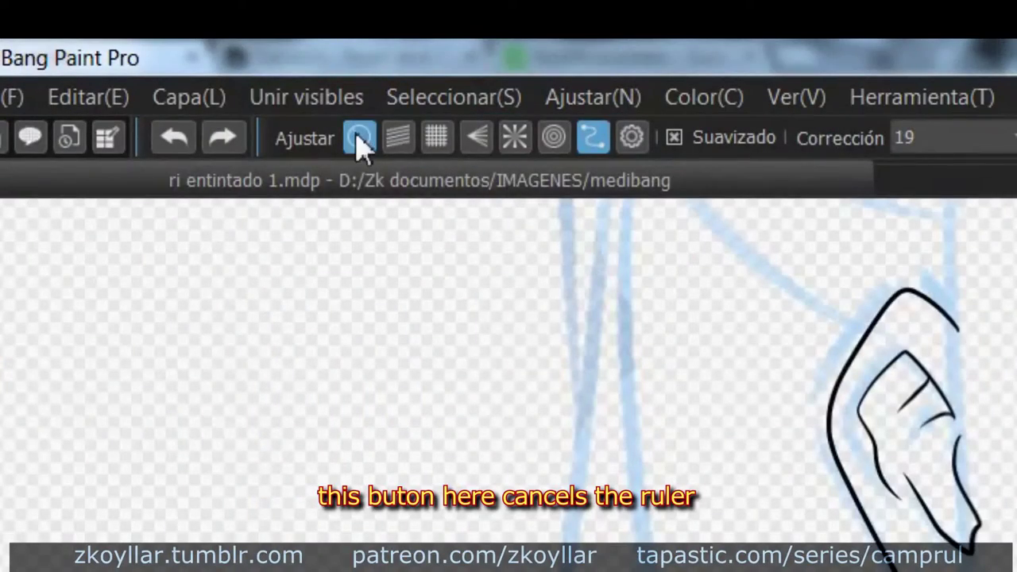
pyautogui.click(359, 139)
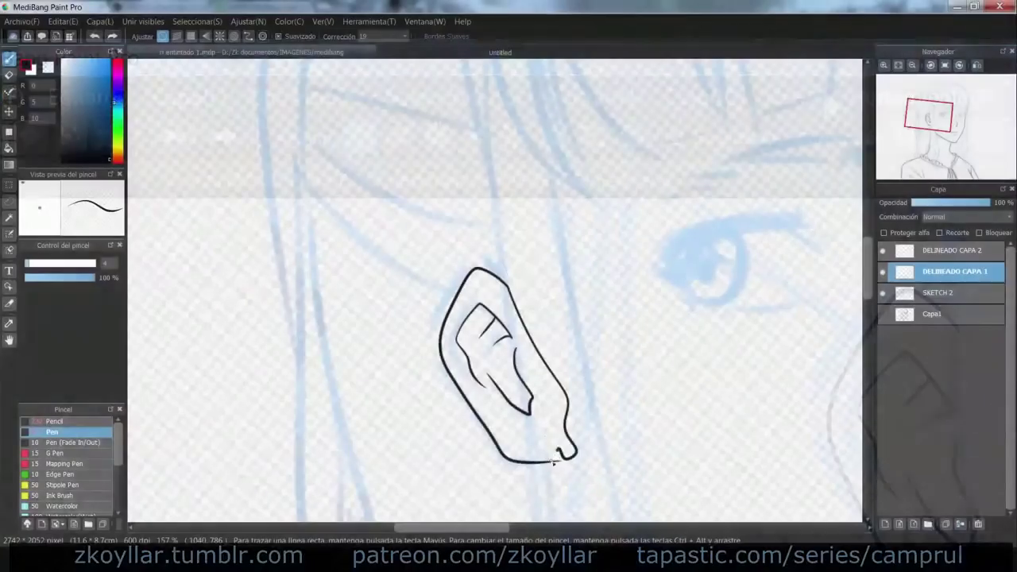
# Step: Undo the line closing the ear and select the open area around the face lineart with the Magic Wand
pyautogui.hotkey('ctrl', 'z')
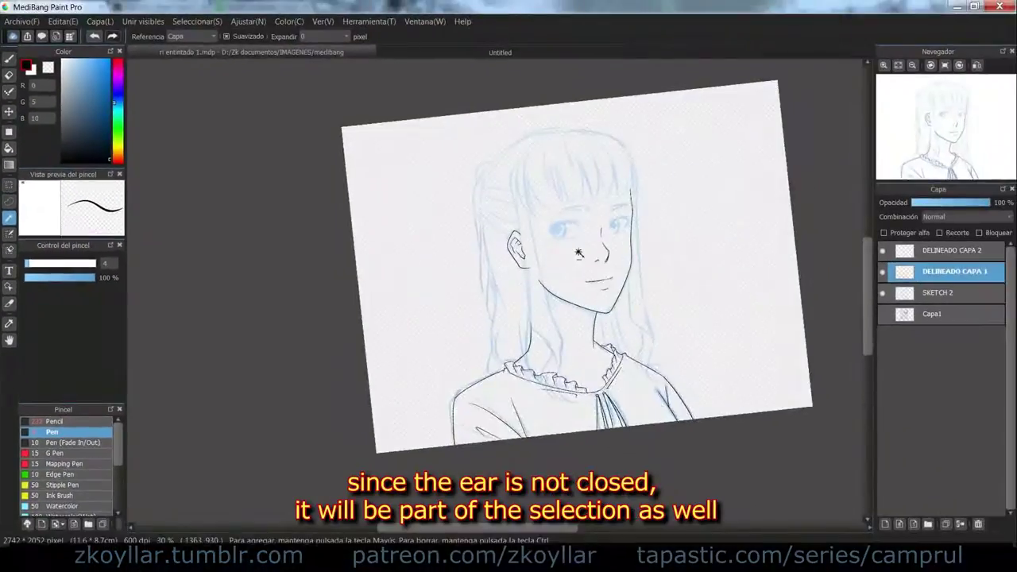
pyautogui.click(586, 263)
pyautogui.scroll(8, 538, 124)
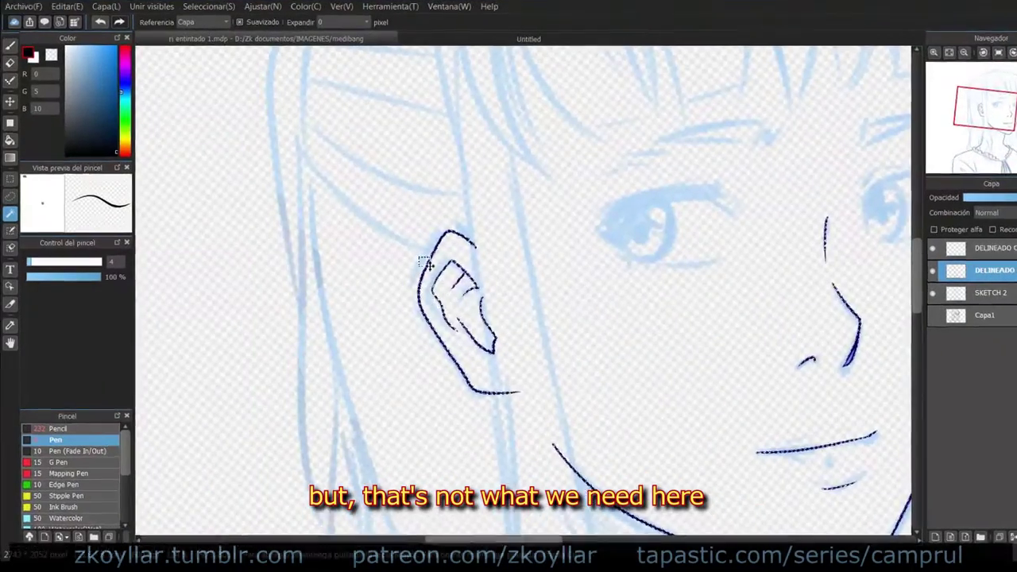
pyautogui.hotkey('ctrl', 'd')
pyautogui.hotkey('ctrl', 'z')
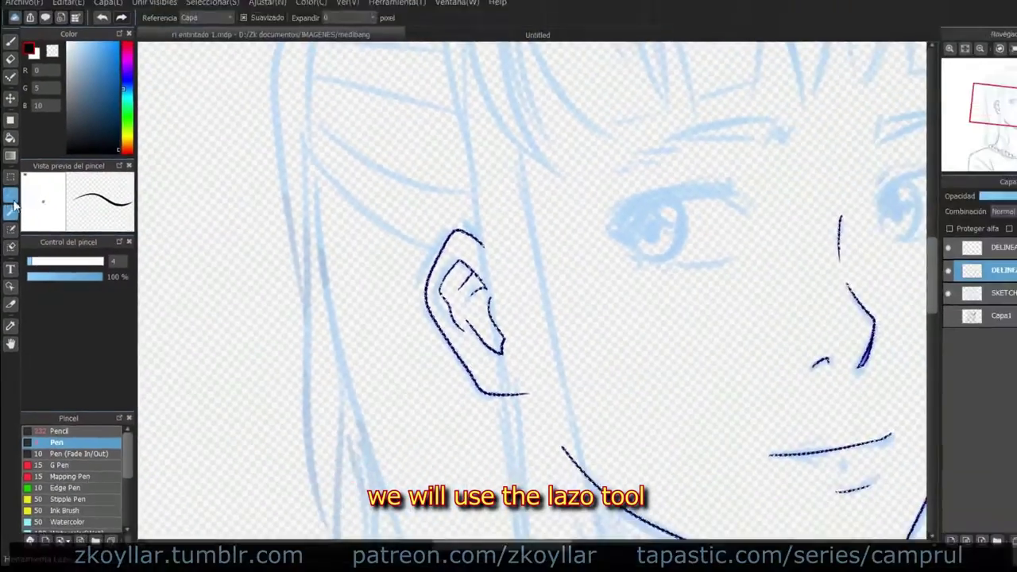
# Step: Exclude the inside of the ear from the selection with the Lasso tool, following its outline closely
pyautogui.click(16, 170)
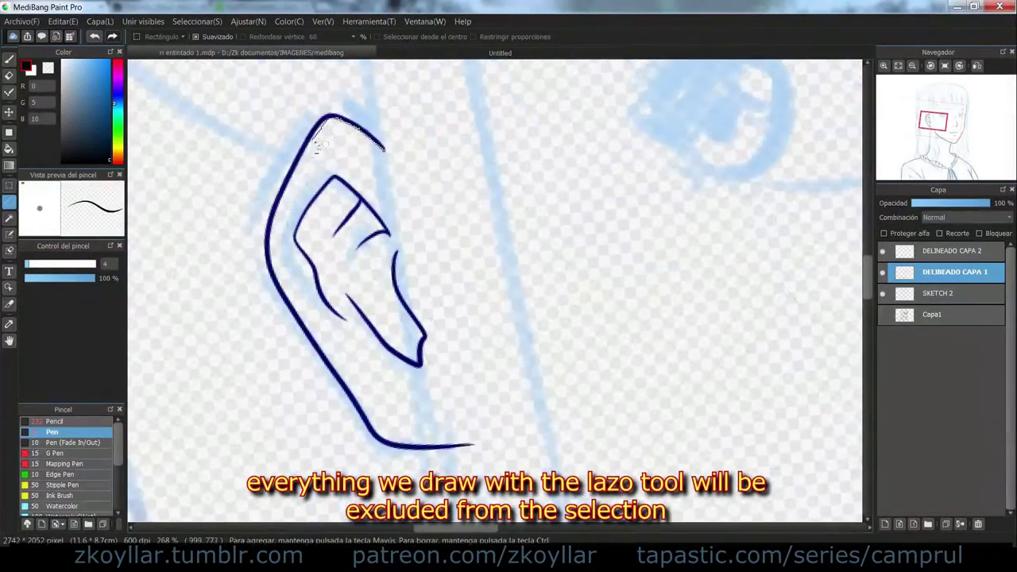
pyautogui.moveTo(283, 218)
pyautogui.mouseDown()
pyautogui.moveTo(435, 243)
pyautogui.moveTo(277, 249)
pyautogui.moveTo(285, 210)
pyautogui.mouseUp()
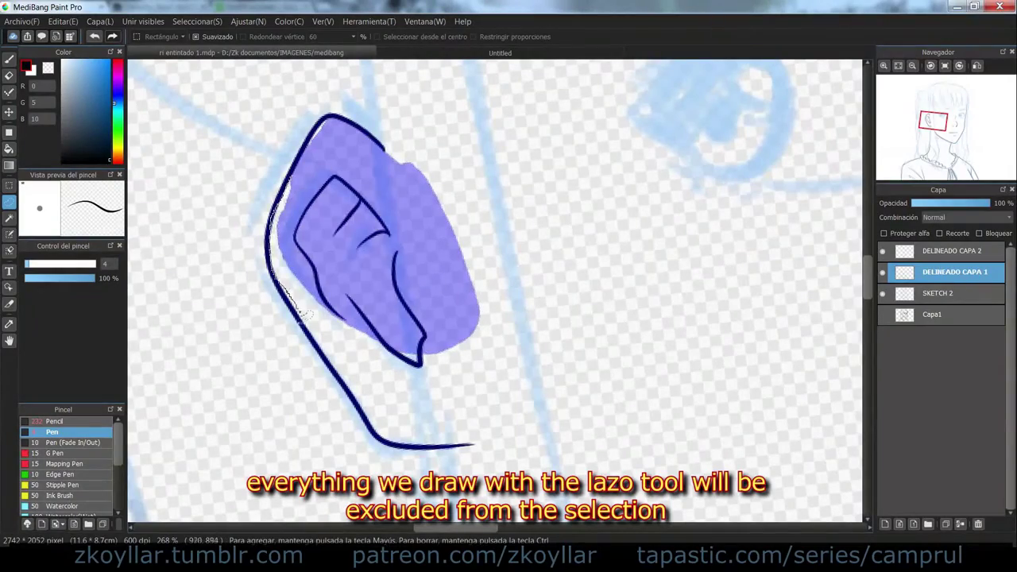
pyautogui.moveTo(306, 316); pyautogui.dragTo(312, 320)
pyautogui.moveTo(301, 317); pyautogui.dragTo(275, 273)
pyautogui.scroll(6, 307, 131)
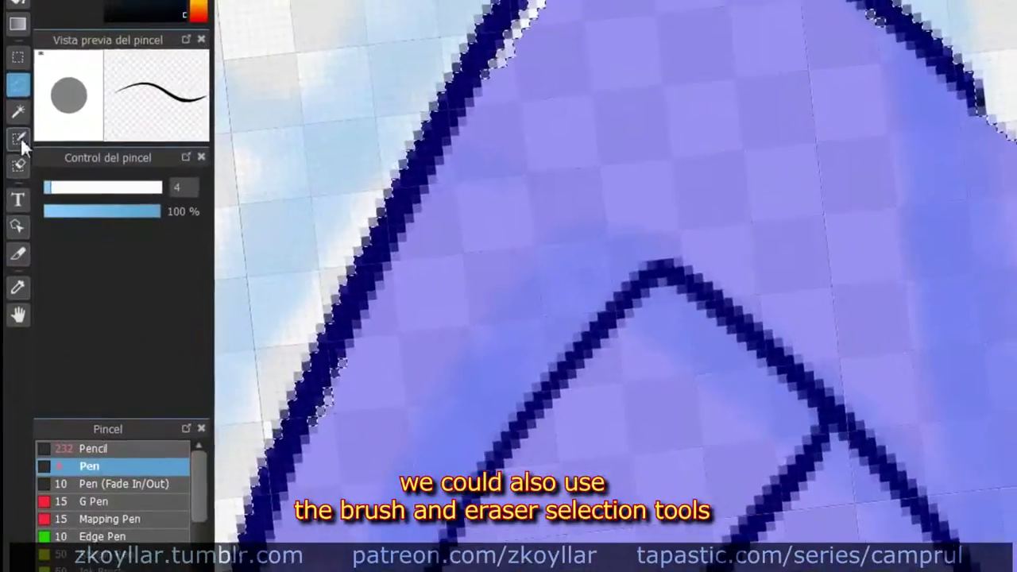
# Step: Try painting selection area inside the upper ear with the selection brush and undo it
pyautogui.click(10, 235)
pyautogui.moveTo(354, 148); pyautogui.dragTo(411, 162)
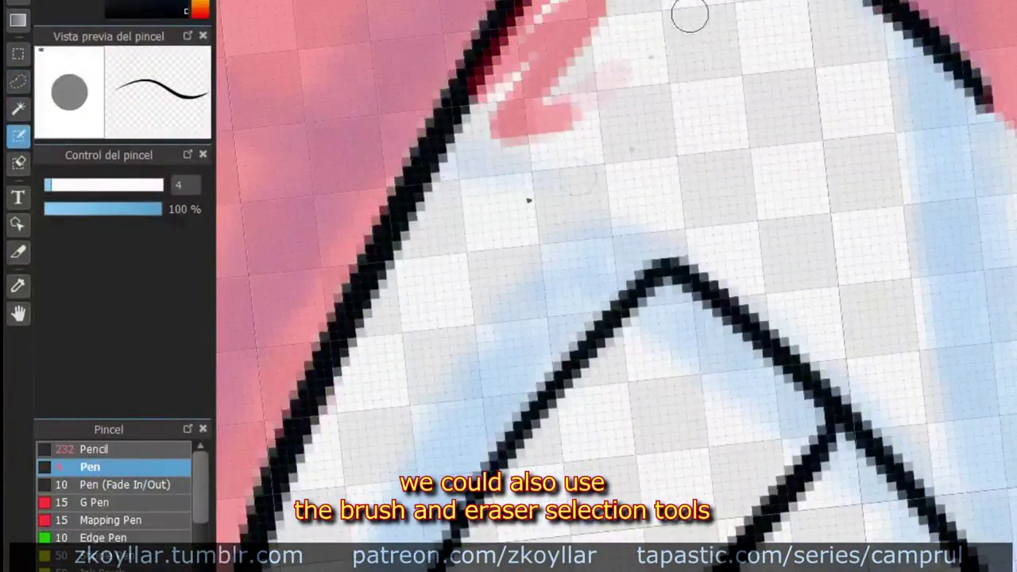
pyautogui.moveTo(690, 14); pyautogui.dragTo(748, 189)
pyautogui.hotkey('ctrl', 'z')
# Step: Remove the remaining lower part of the ear from the selection with an enlarged selection eraser
pyautogui.click(19, 163)
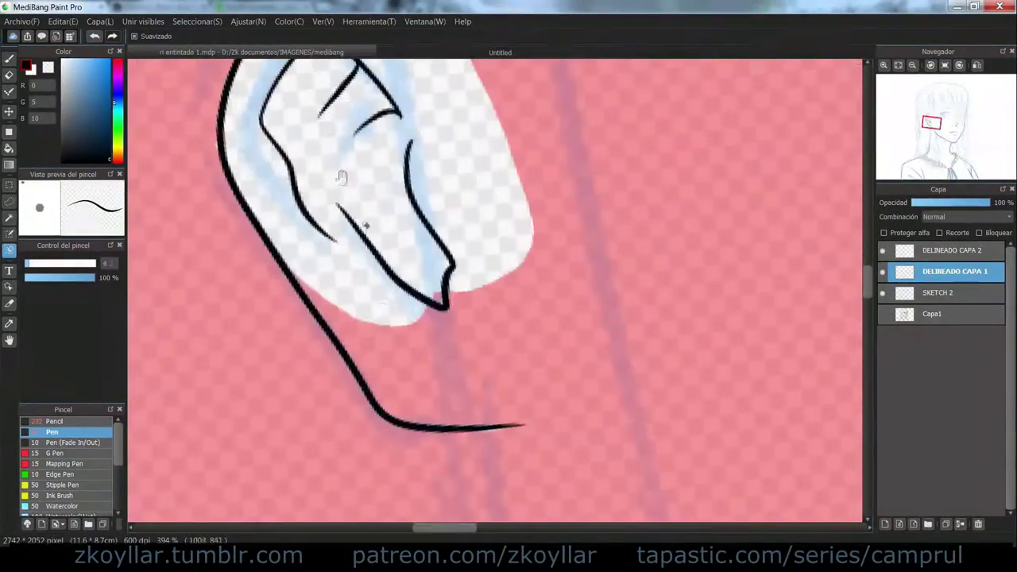
pyautogui.press(']')
pyautogui.moveTo(324, 294); pyautogui.dragTo(374, 362)
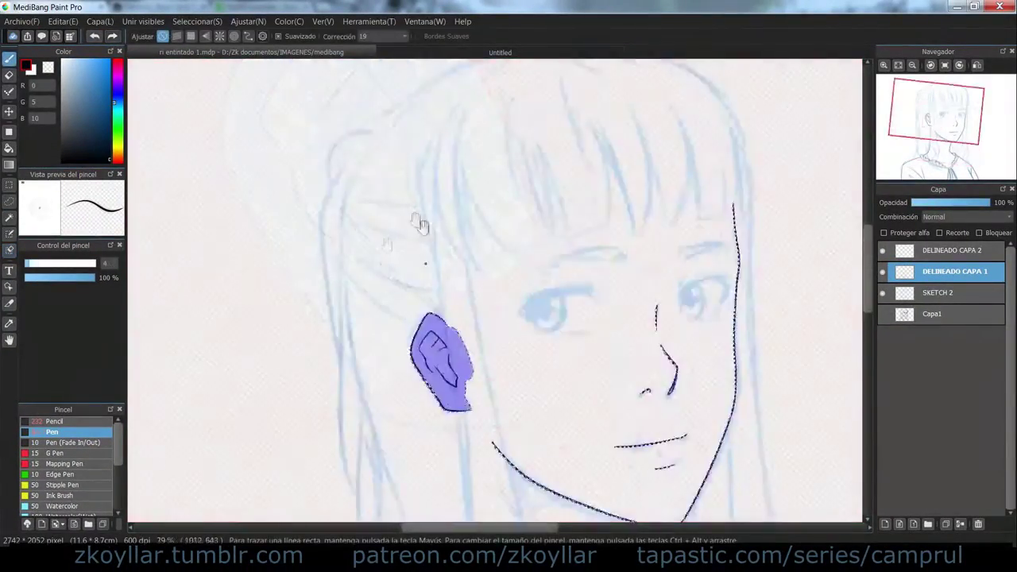
# Step: Ink the lowest pulled-back hair strand up to the ear, and try the strand above it
pyautogui.scroll(2, 420, 224)
pyautogui.moveTo(314, 294)
pyautogui.mouseDown()
pyautogui.moveTo(336, 339)
pyautogui.moveTo(469, 430)
pyautogui.mouseUp()
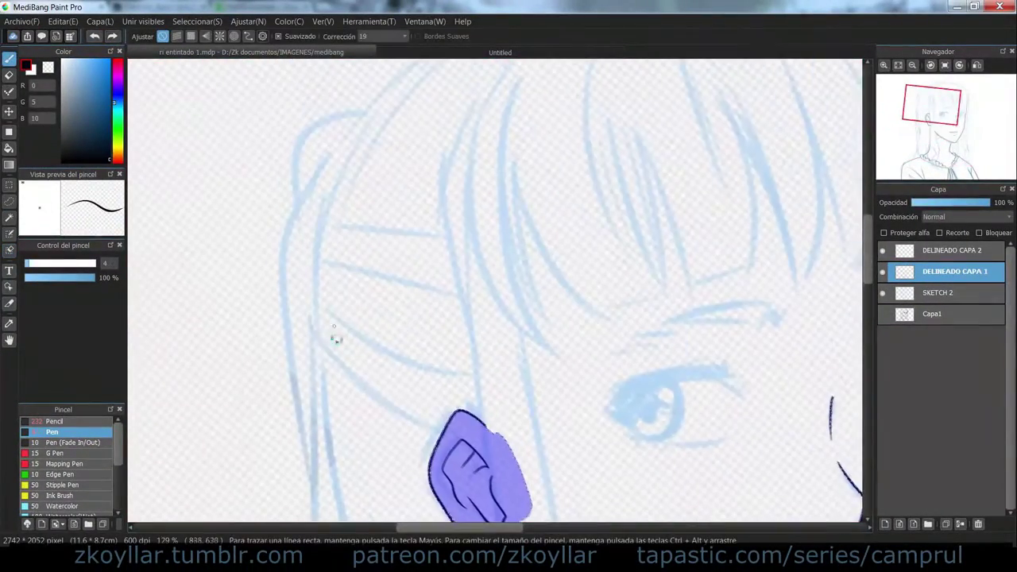
pyautogui.hotkey('ctrl', 'z')
pyautogui.moveTo(311, 331); pyautogui.dragTo(442, 431)
pyautogui.moveTo(312, 309); pyautogui.dragTo(491, 369)
pyautogui.hotkey('ctrl', 'z')
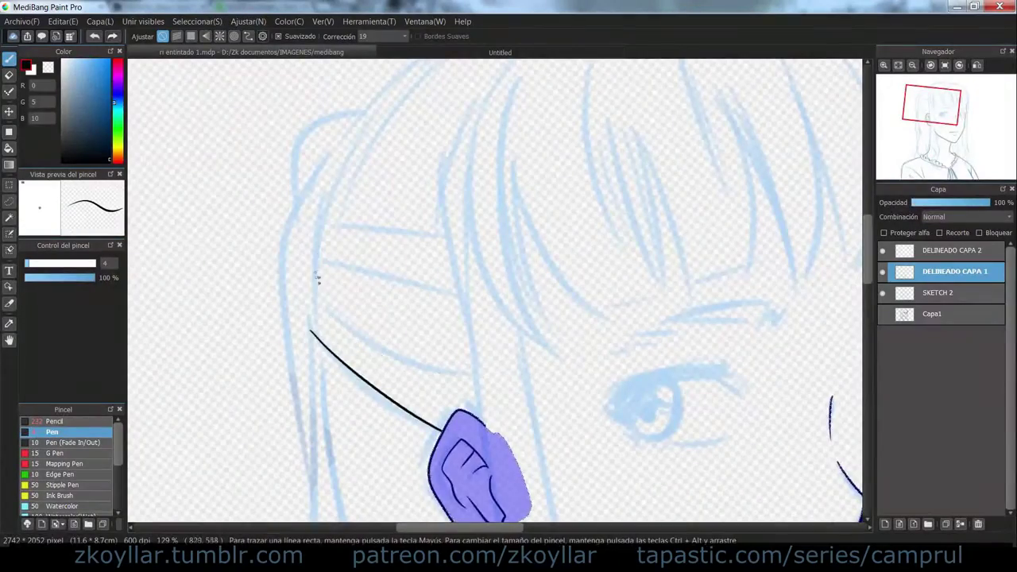
# Step: Ink another pulled-back hair strand and the side hair's outline behind the ear
pyautogui.moveTo(317, 270); pyautogui.dragTo(453, 291)
pyautogui.scroll(3, 318, 288)
pyautogui.moveTo(305, 310); pyautogui.dragTo(338, 430)
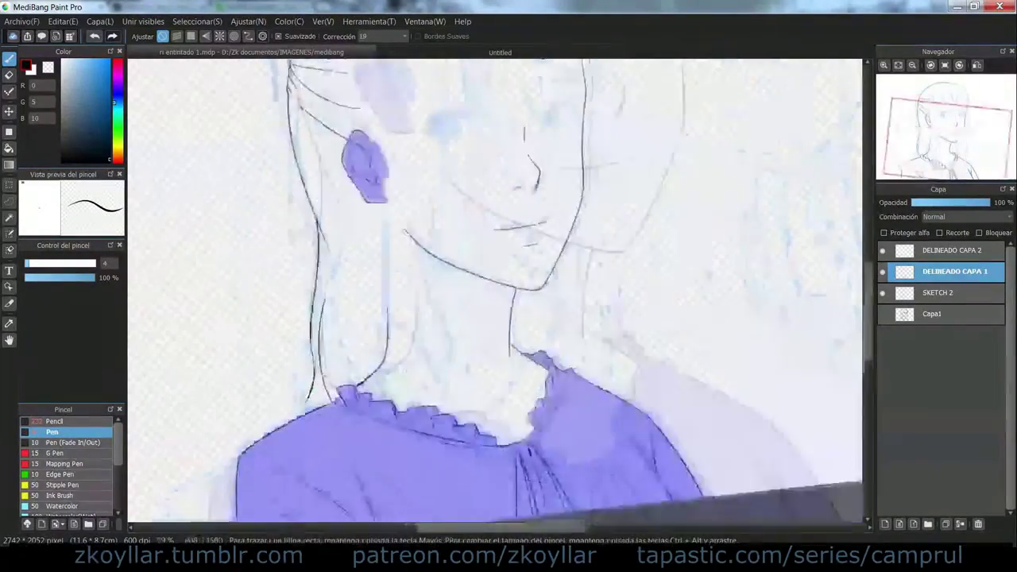
# Step: Ink the lower ends of the long side hair strands down to the shoulder beside the collar ruffle
pyautogui.scroll(3, 302, 389)
pyautogui.hotkey('ctrl', 'z')
pyautogui.scroll(1, 321, 274)
pyautogui.moveTo(319, 222); pyautogui.dragTo(380, 535)
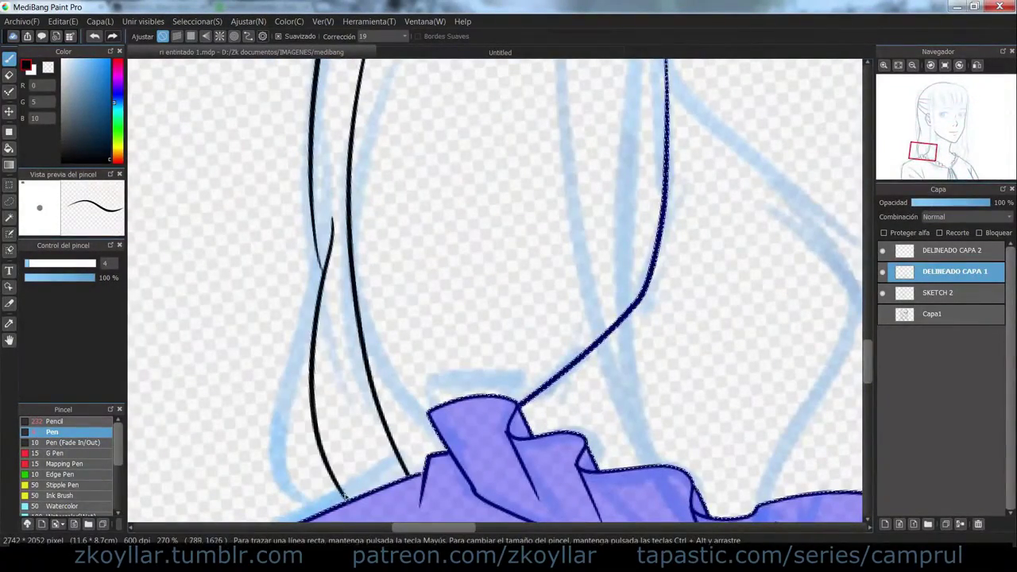
pyautogui.moveTo(339, 239); pyautogui.dragTo(333, 303)
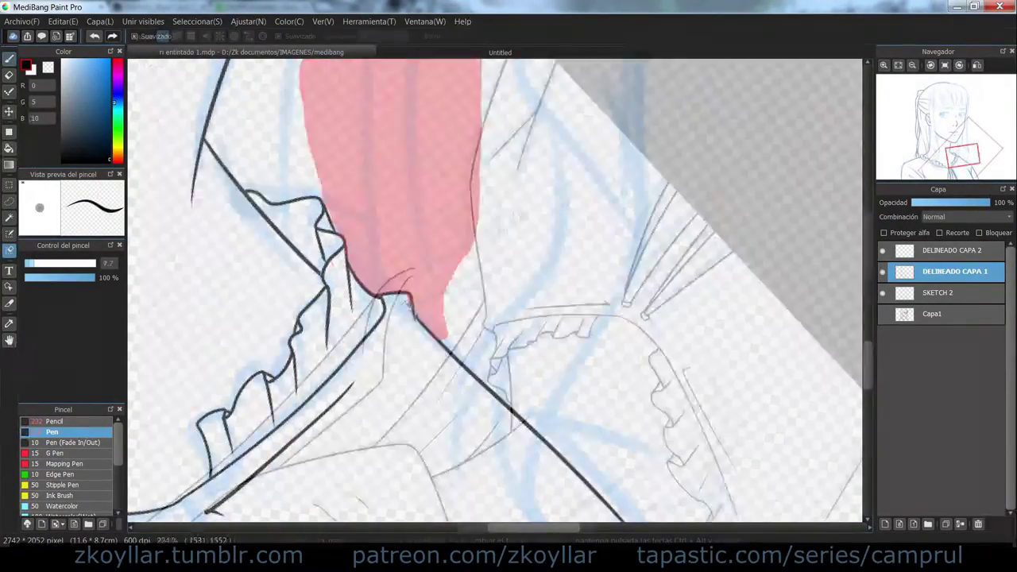
# Step: Lower the opacity of the layer DELINEADO CAPA 1 to 40 %
pyautogui.scroll(-4, 504, 364)
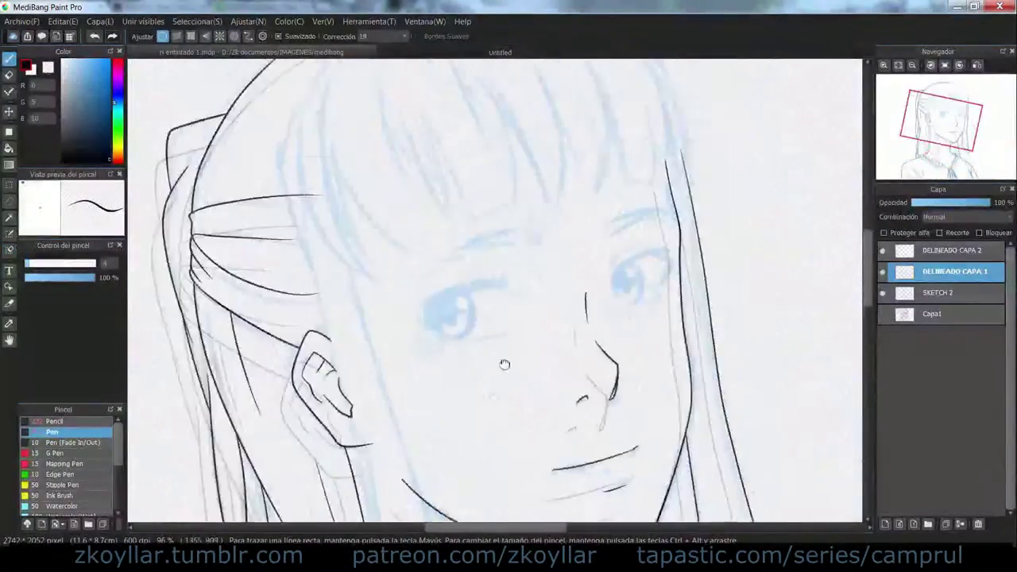
pyautogui.scroll(-3, 504, 364)
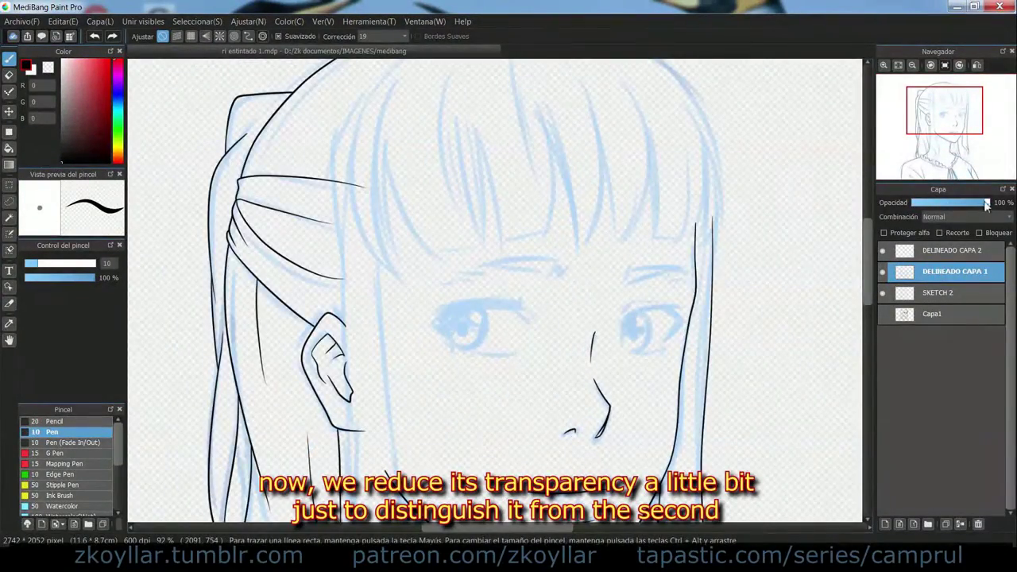
pyautogui.moveTo(986, 204); pyautogui.dragTo(952, 206)
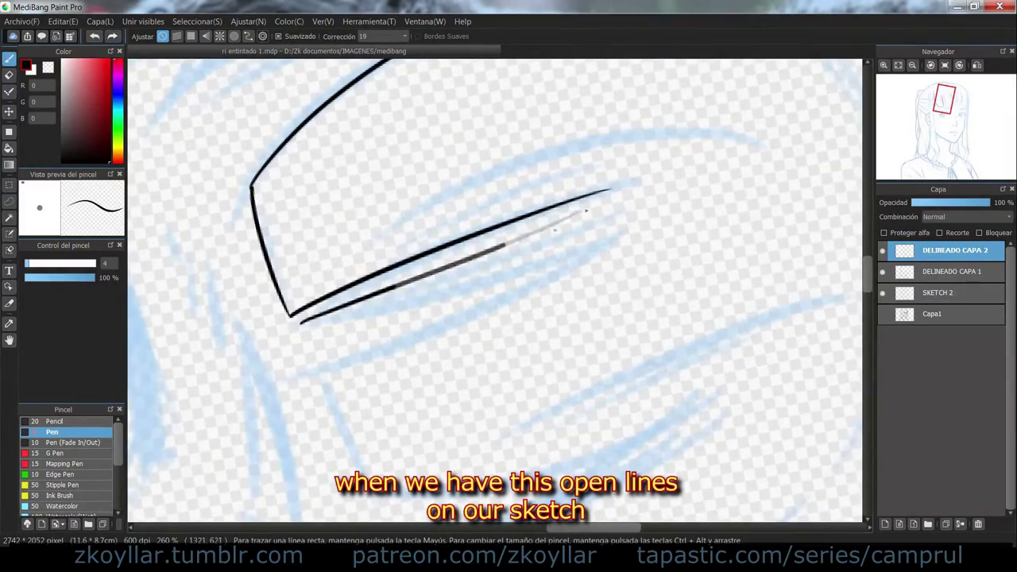
# Step: Ink the thin overlapping strand lines between two fringe locks on the layer DELINEADO CAPA 2
pyautogui.moveTo(587, 210); pyautogui.dragTo(604, 195)
pyautogui.moveTo(579, 292); pyautogui.dragTo(549, 231)
pyautogui.moveTo(304, 357)
pyautogui.mouseDown()
pyautogui.moveTo(600, 183)
pyautogui.moveTo(596, 163)
pyautogui.mouseUp()
pyautogui.hotkey('ctrl', 'z')
pyautogui.moveTo(353, 329); pyautogui.dragTo(593, 166)
pyautogui.moveTo(363, 380)
pyautogui.mouseDown()
pyautogui.moveTo(337, 245)
pyautogui.moveTo(335, 306)
pyautogui.mouseUp()
pyautogui.moveTo(313, 324); pyautogui.dragTo(472, 173)
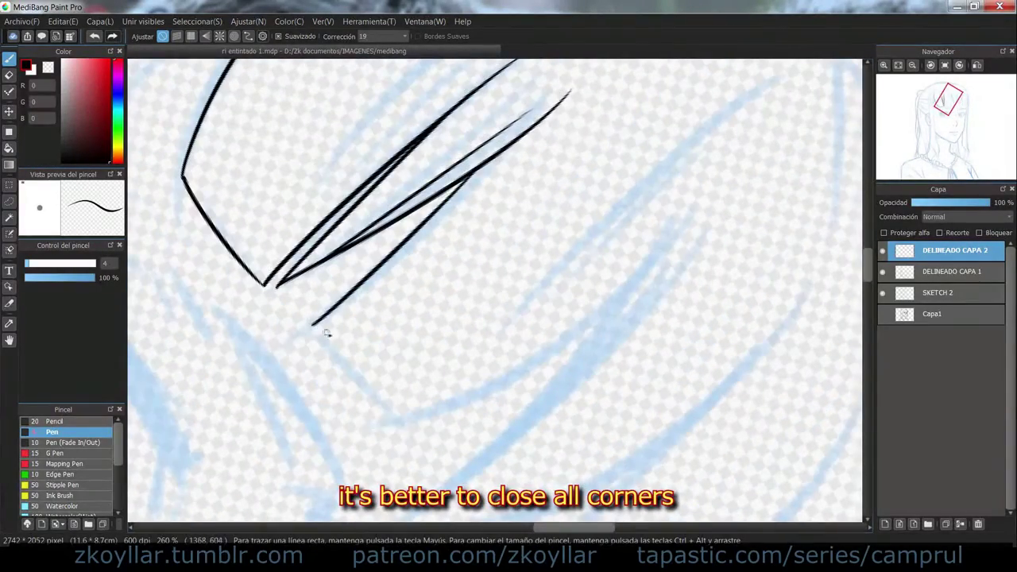
# Step: Redo the last strand line and ink the neighbouring fringe lock with a blunt tip and closed corners
pyautogui.hotkey('ctrl', 'z')
pyautogui.moveTo(387, 407)
pyautogui.mouseDown()
pyautogui.moveTo(536, 324)
pyautogui.moveTo(685, 218)
pyautogui.mouseUp()
pyautogui.moveTo(640, 299); pyautogui.dragTo(448, 414)
pyautogui.moveTo(409, 357); pyautogui.dragTo(564, 210)
pyautogui.moveTo(560, 288)
pyautogui.mouseDown()
pyautogui.moveTo(532, 307)
pyautogui.moveTo(553, 269)
pyautogui.mouseUp()
pyautogui.moveTo(578, 322); pyautogui.dragTo(556, 269)
pyautogui.scroll(4, 555, 268)
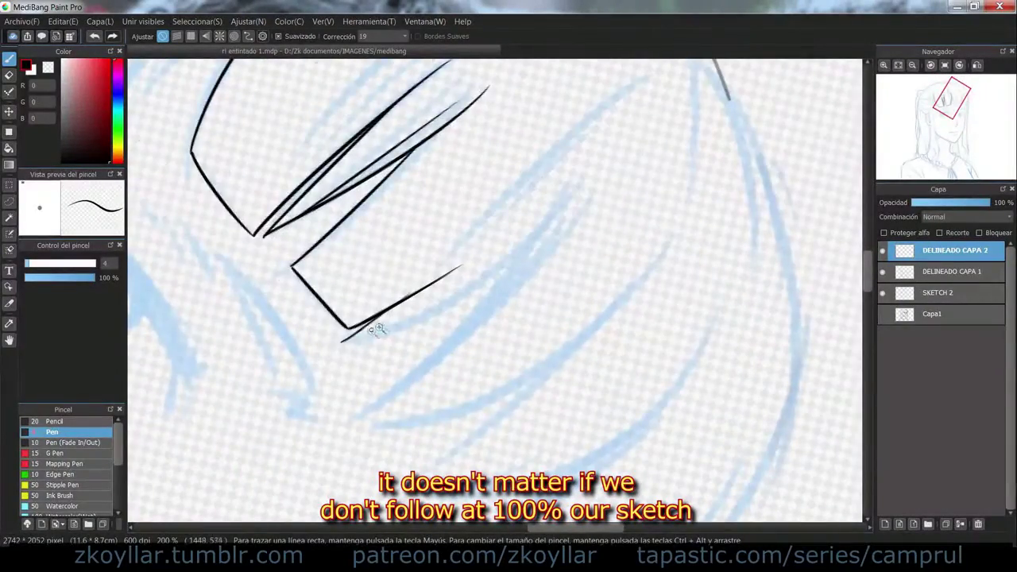
# Step: Ink the next fringe strand beside the blunt lock, crossing the lines so that its corners close
pyautogui.scroll(2, 378, 329)
pyautogui.moveTo(325, 351); pyautogui.dragTo(697, 118)
pyautogui.moveTo(615, 192); pyautogui.dragTo(602, 117)
pyautogui.moveTo(604, 116)
pyautogui.mouseDown()
pyautogui.moveTo(323, 395)
pyautogui.moveTo(734, 177)
pyautogui.mouseUp()
pyautogui.scroll(1, 627, 278)
pyautogui.hotkey('ctrl', 'z')
pyautogui.scroll(-2, 580, 340)
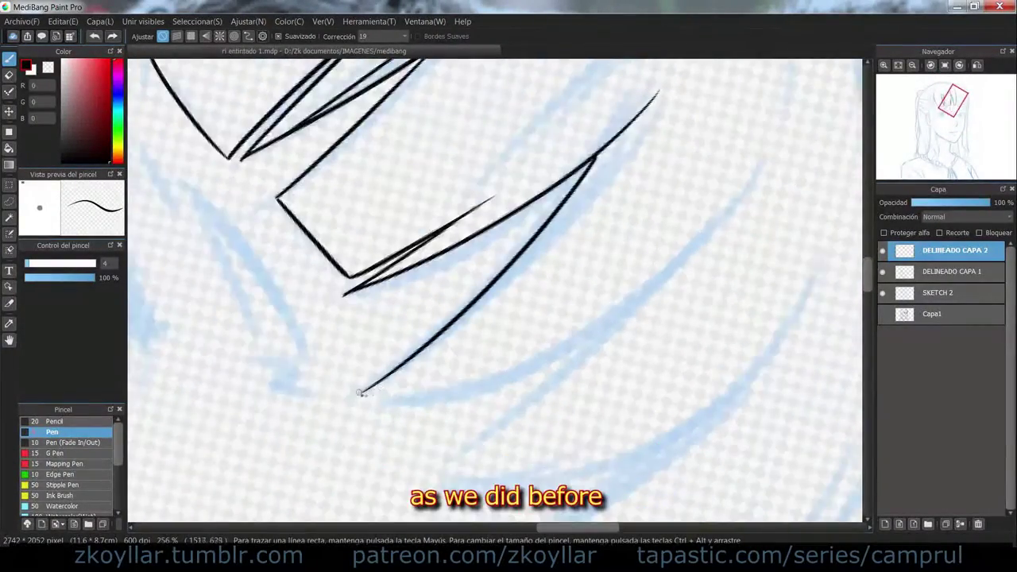
# Step: Ink the overlapping strand lines at the side of the fringe near the pulled-back hair
pyautogui.scroll(4, 359, 393)
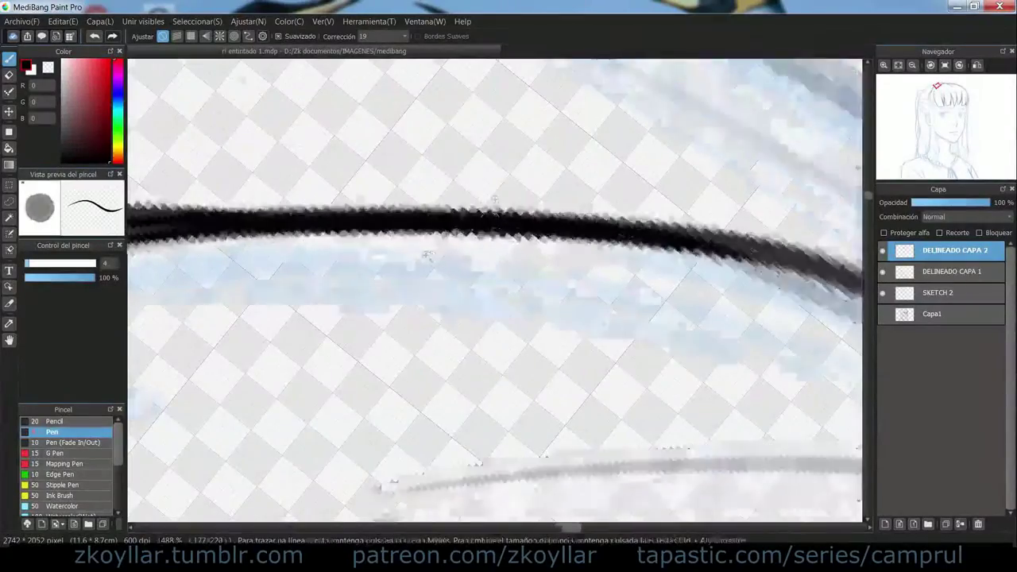
pyautogui.scroll(-2, 427, 255)
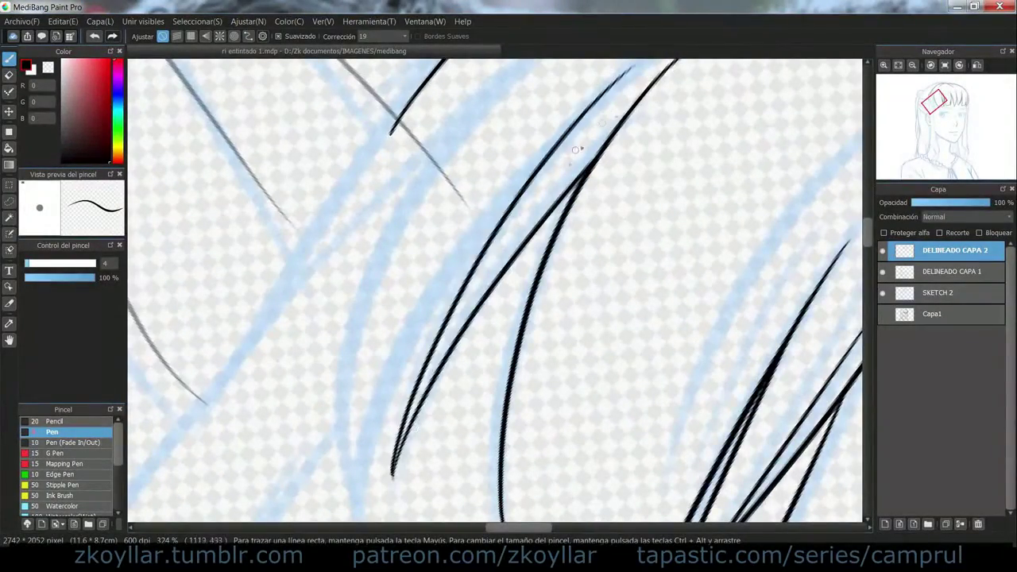
pyautogui.moveTo(575, 149); pyautogui.dragTo(479, 201)
pyautogui.moveTo(295, 415); pyautogui.dragTo(568, 204)
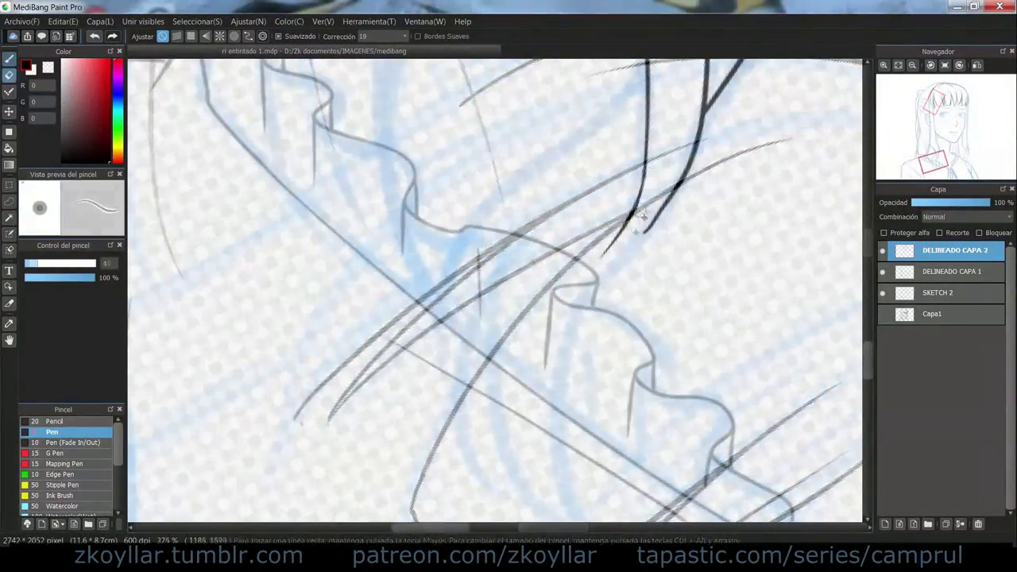
# Step: Ink the lower curve of the long front hair lock across the collar ruffle, replacing the first attempt
pyautogui.moveTo(642, 87); pyautogui.dragTo(466, 364)
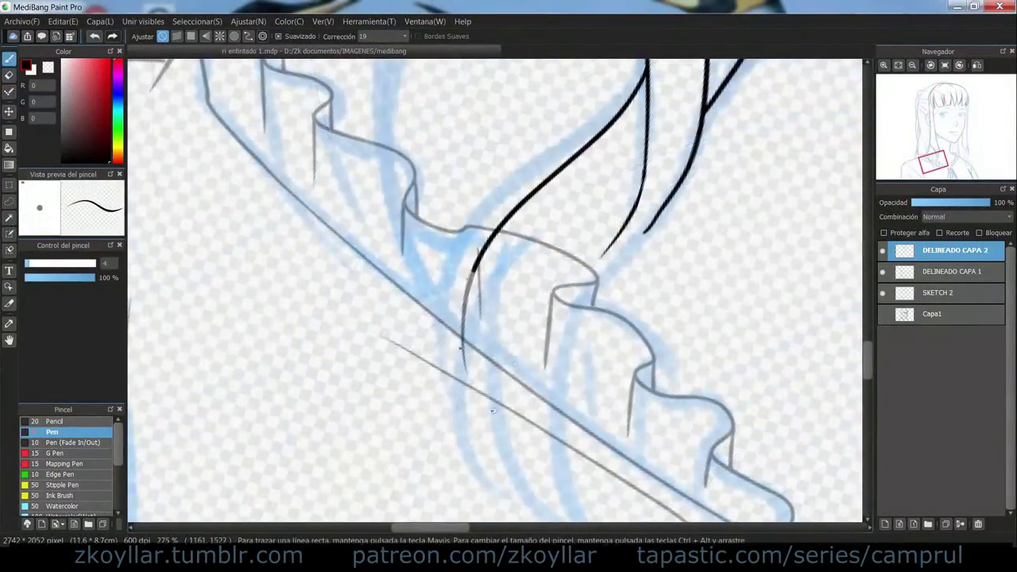
pyautogui.hotkey('ctrl', 'z')
pyautogui.moveTo(655, 119)
pyautogui.mouseDown()
pyautogui.moveTo(475, 303)
pyautogui.moveTo(489, 460)
pyautogui.mouseUp()
pyautogui.moveTo(494, 445); pyautogui.dragTo(485, 292)
pyautogui.moveTo(519, 177); pyautogui.dragTo(620, 409)
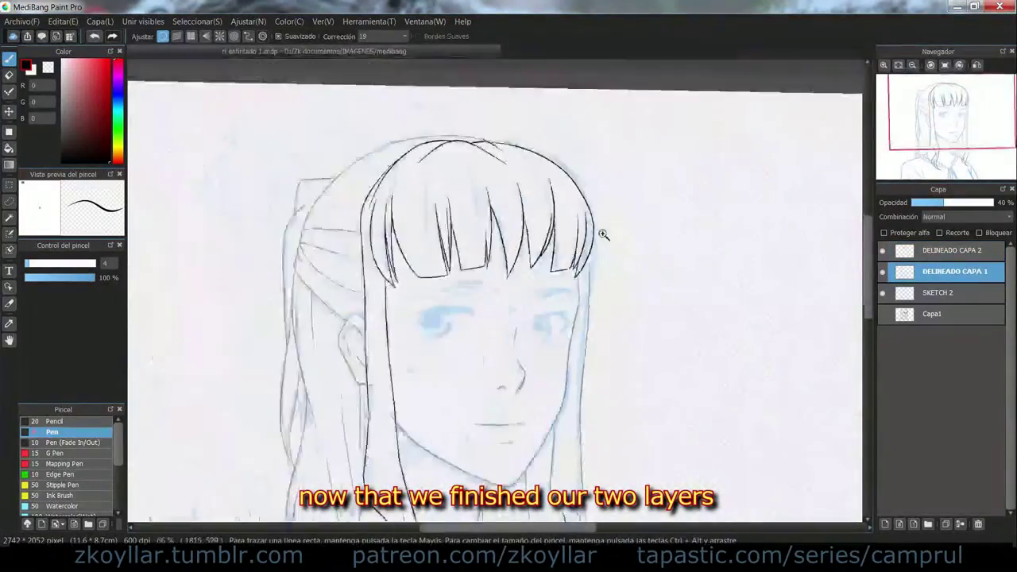
# Step: Set the opacity of DELINEADO CAPA 1 to 57 % and erase its face outline where it shows inside the fringe tip
pyautogui.moveTo(603, 236); pyautogui.dragTo(597, 307)
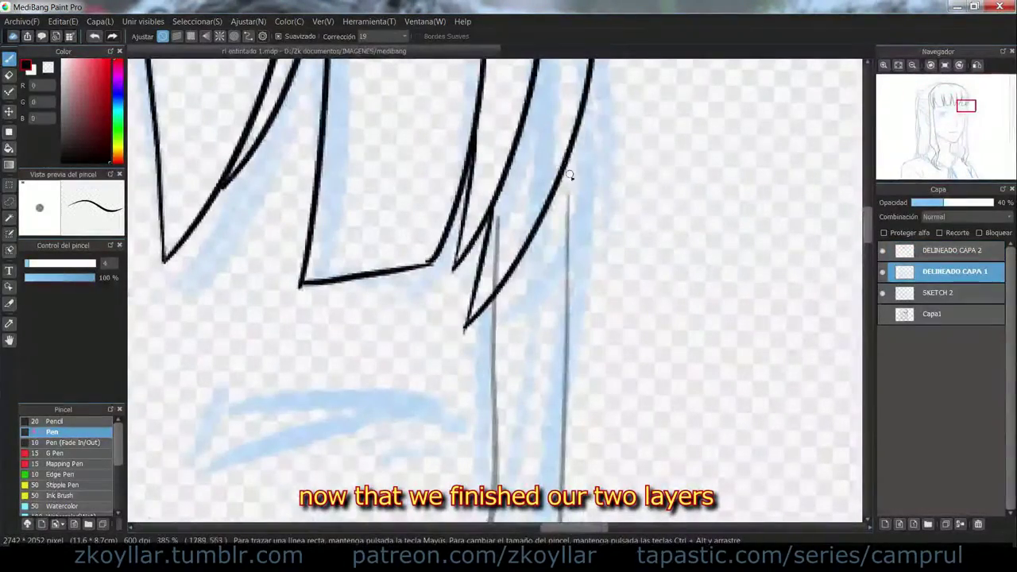
pyautogui.press('e')
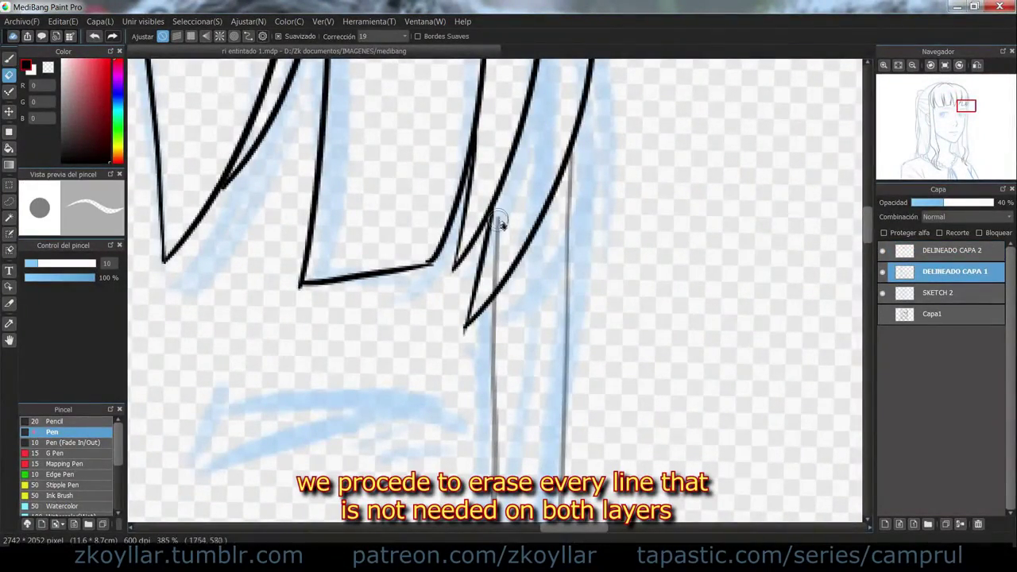
pyautogui.click(959, 205)
pyautogui.moveTo(498, 256); pyautogui.dragTo(496, 280)
pyautogui.scroll(-4, 518, 224)
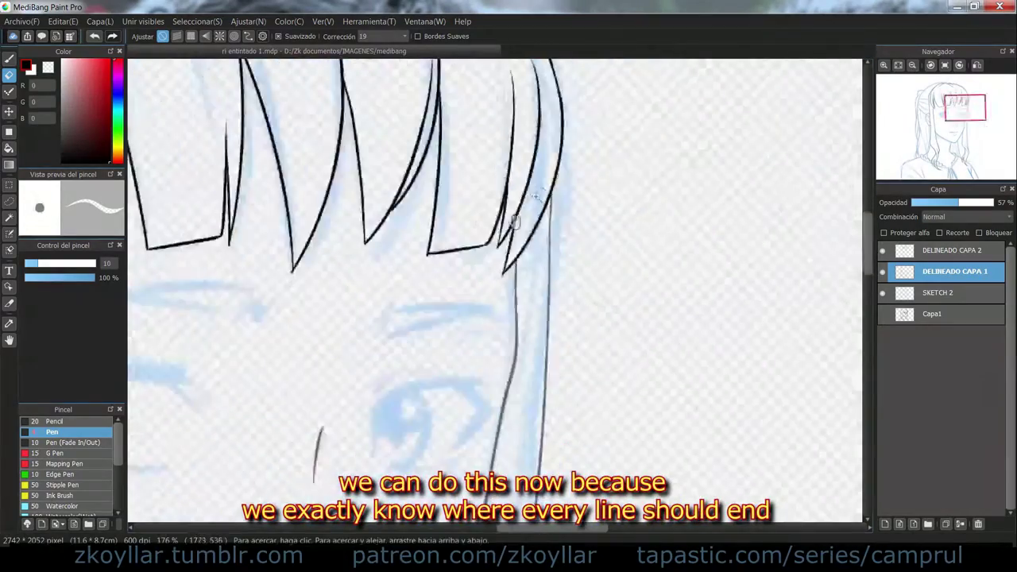
# Step: Erase the ear and earlobe lines of DELINEADO CAPA 1 that extend past the front hair strand
pyautogui.moveTo(169, 322); pyautogui.dragTo(538, 229)
pyautogui.scroll(2, 538, 229)
pyautogui.scroll(-4, 538, 230)
pyautogui.moveTo(354, 359); pyautogui.dragTo(551, 363)
pyautogui.scroll(3, 550, 363)
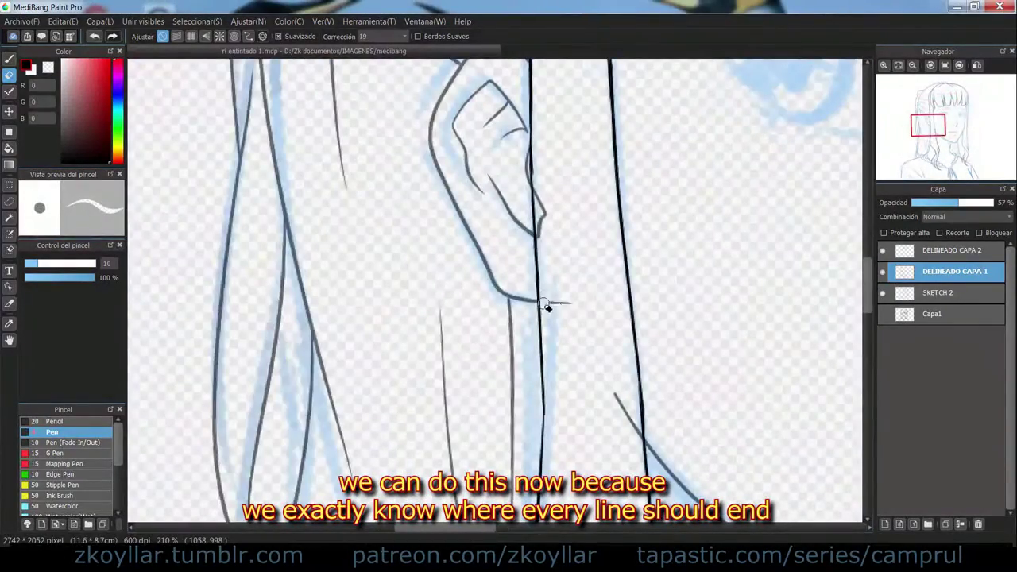
pyautogui.scroll(5, 547, 307)
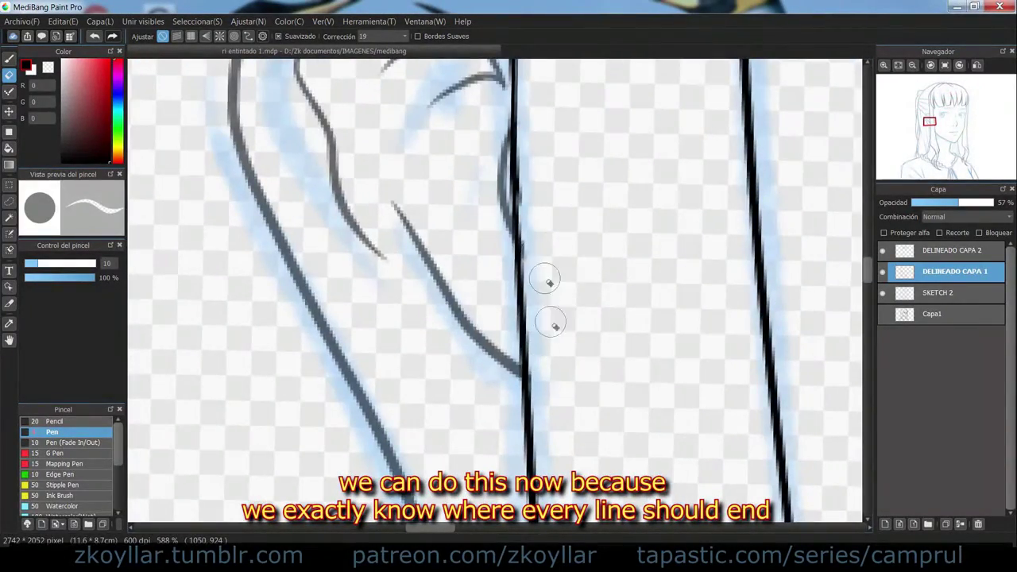
pyautogui.moveTo(534, 231); pyautogui.dragTo(549, 341)
pyautogui.scroll(-4, 549, 341)
pyautogui.moveTo(550, 445); pyautogui.dragTo(521, 159)
pyautogui.moveTo(518, 318); pyautogui.dragTo(496, 296)
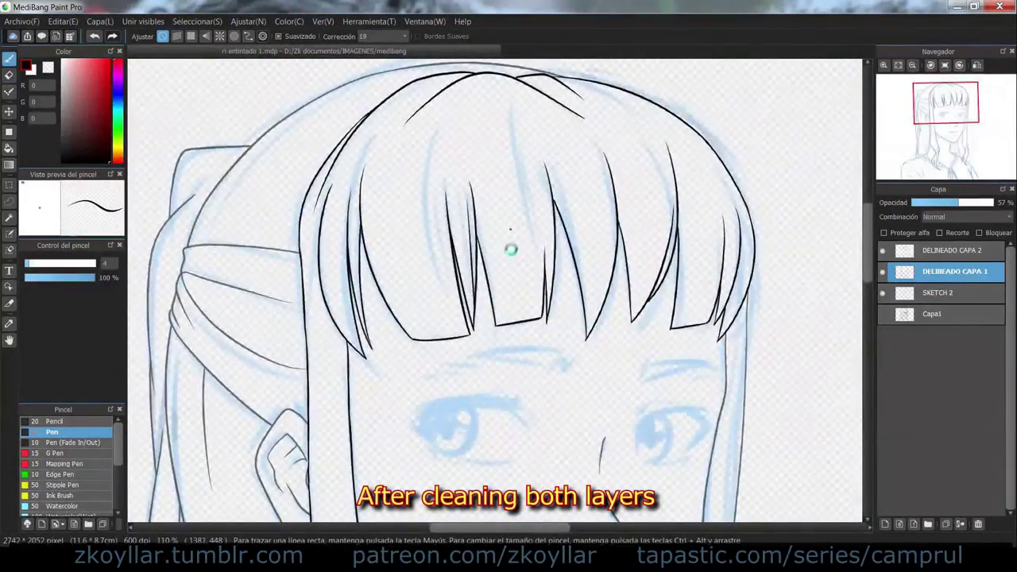
# Step: Restore DELINEADO CAPA 1 to 100 % opacity and merge DELINEADO CAPA 2 down into it
pyautogui.moveTo(526, 375); pyautogui.dragTo(528, 262)
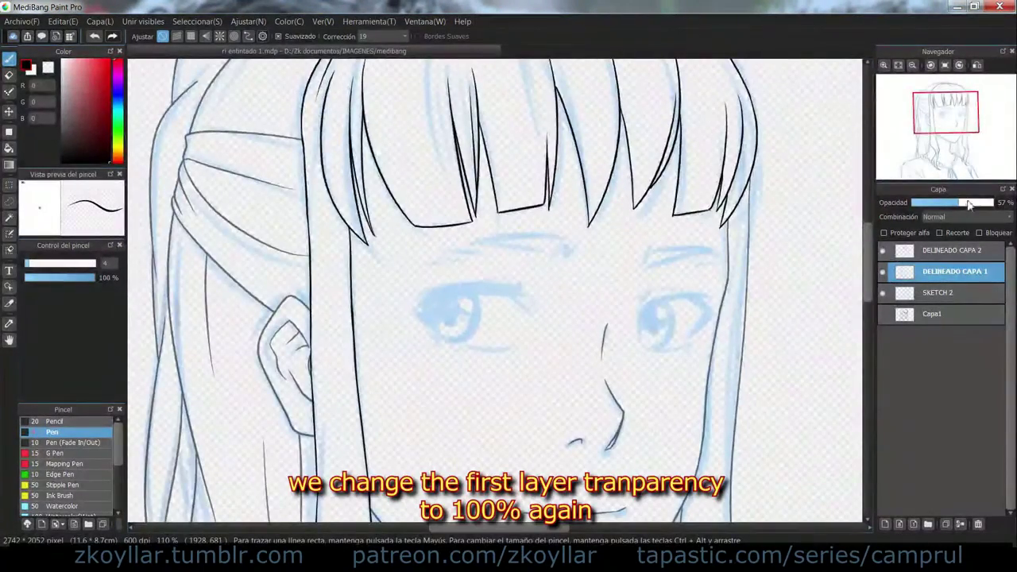
pyautogui.moveTo(966, 205); pyautogui.dragTo(996, 204)
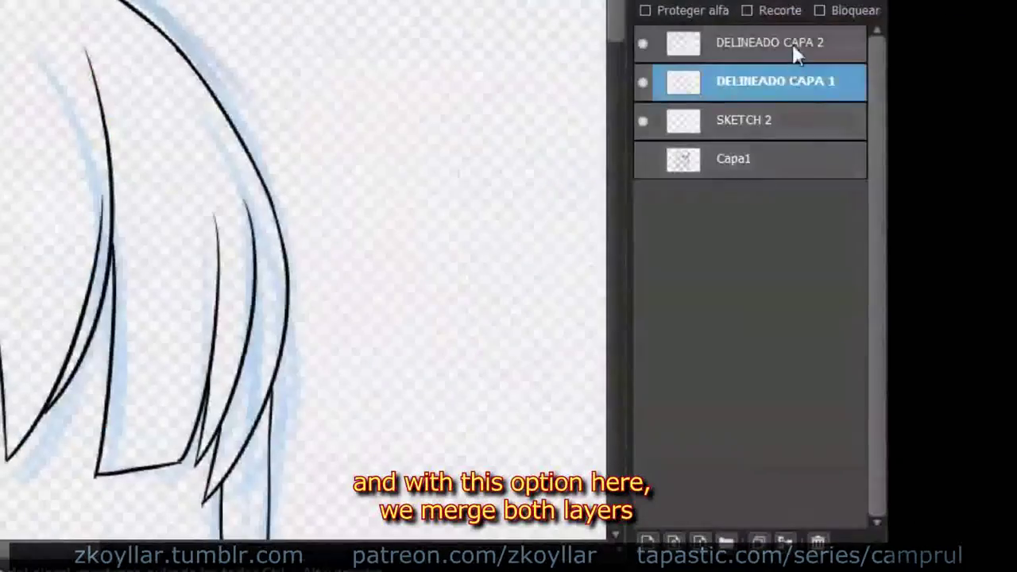
pyautogui.click(962, 250)
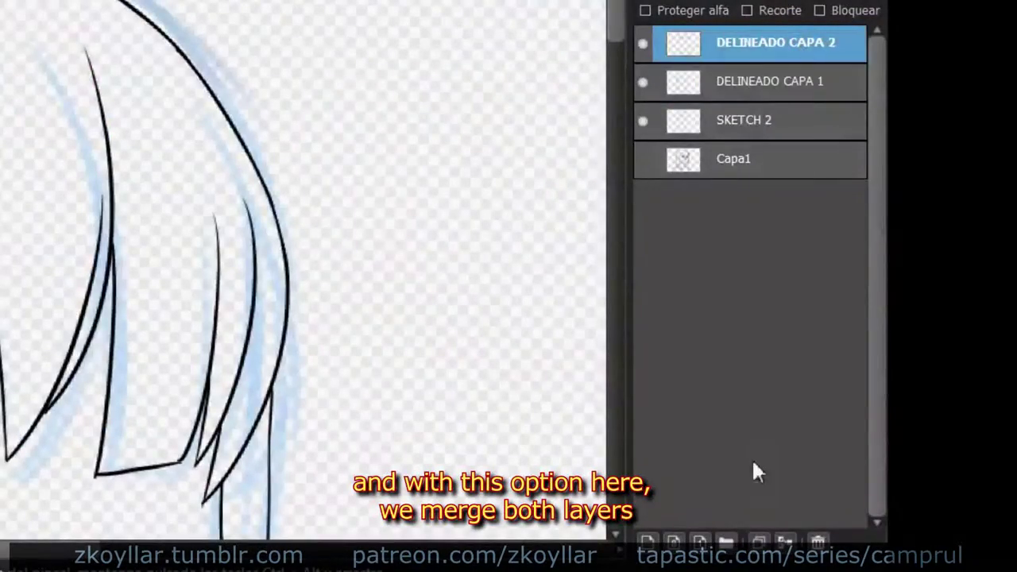
pyautogui.click(788, 548)
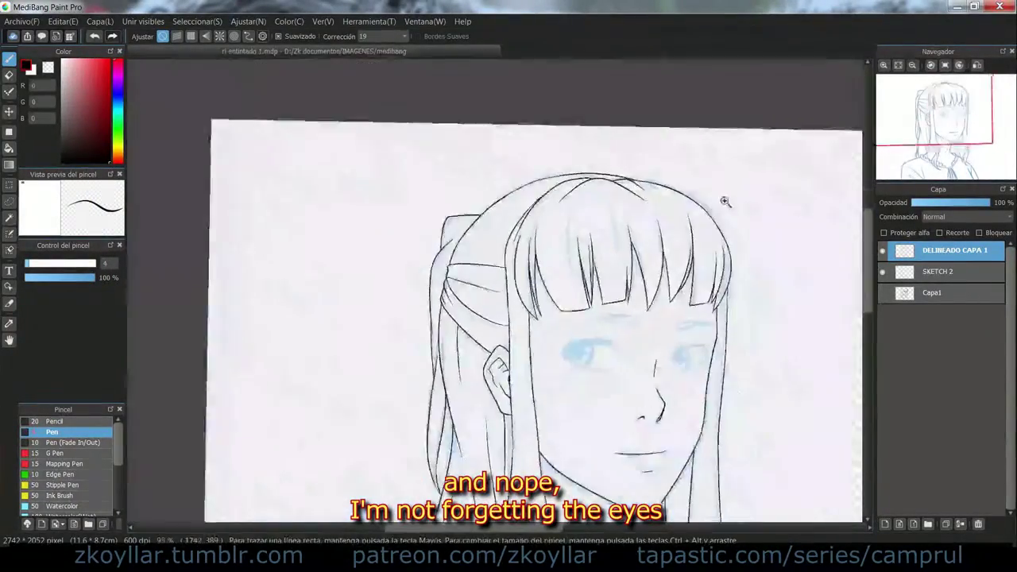
# Step: Add a new layer above the lineart and name it "ojos"
pyautogui.click(886, 524)
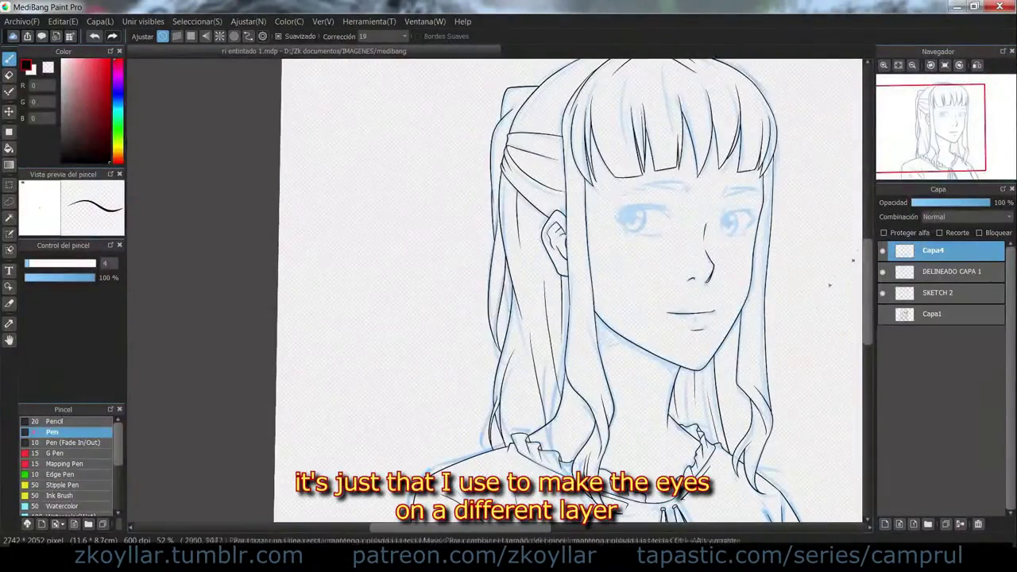
pyautogui.doubleClick(940, 252)
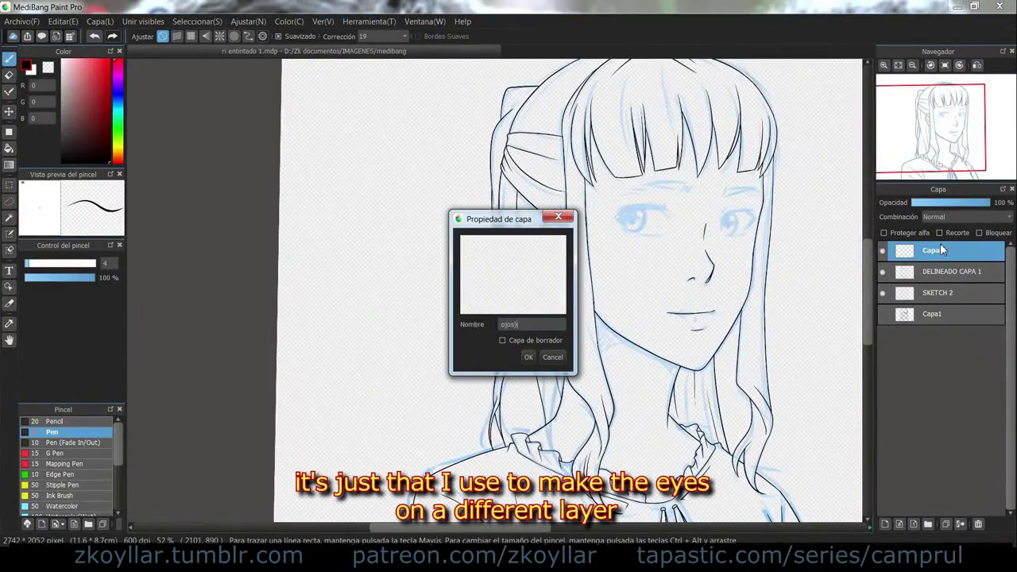
pyautogui.write('ojos}')
pyautogui.press('BackSpace')
pyautogui.press('Return')
# Step: Ink the tapered outline of the eyebrow nearer the ear, undoing a misplaced stroke
pyautogui.scroll(4, 719, 168)
pyautogui.moveTo(433, 252)
pyautogui.mouseDown()
pyautogui.moveTo(522, 268)
pyautogui.moveTo(612, 232)
pyautogui.mouseUp()
pyautogui.scroll(1, 515, 267)
pyautogui.hotkey('ctrl', 'z')
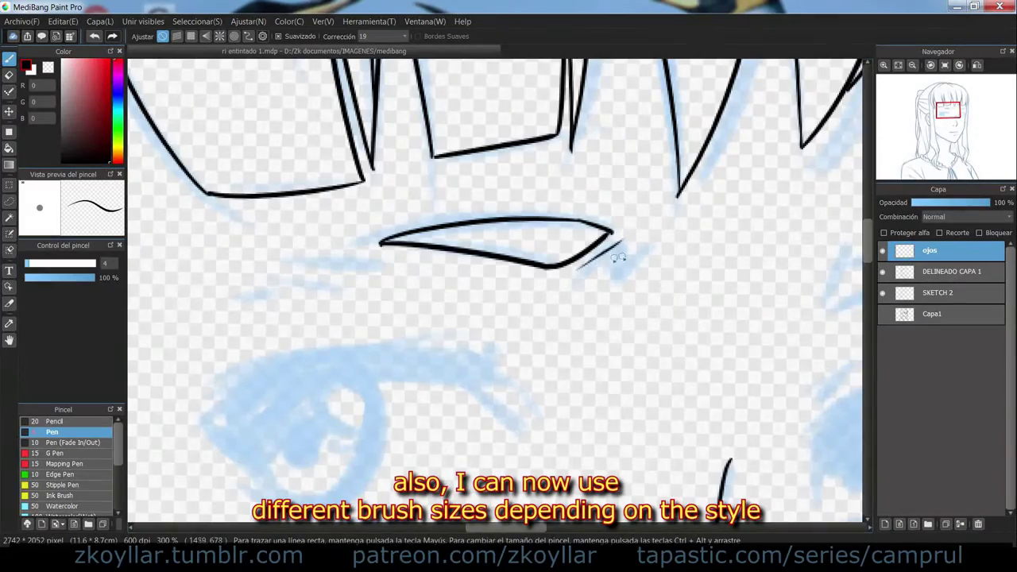
# Step: Ink the far eyebrow as a closed tapered shape with a small hair stroke beneath its outer end
pyautogui.moveTo(847, 268)
pyautogui.mouseDown()
pyautogui.moveTo(620, 239)
pyautogui.moveTo(598, 280)
pyautogui.mouseUp()
pyautogui.moveTo(624, 226); pyautogui.dragTo(749, 236)
pyautogui.moveTo(598, 281); pyautogui.dragTo(750, 235)
pyautogui.moveTo(706, 262); pyautogui.dragTo(790, 249)
pyautogui.scroll(-1, 755, 263)
# Step: Ink the round iris of the eye nearer the ear with the circle ruler centred on the pupil, undoing unsuitable circles
pyautogui.moveTo(739, 350); pyautogui.dragTo(661, 234)
pyautogui.scroll(1, 699, 159)
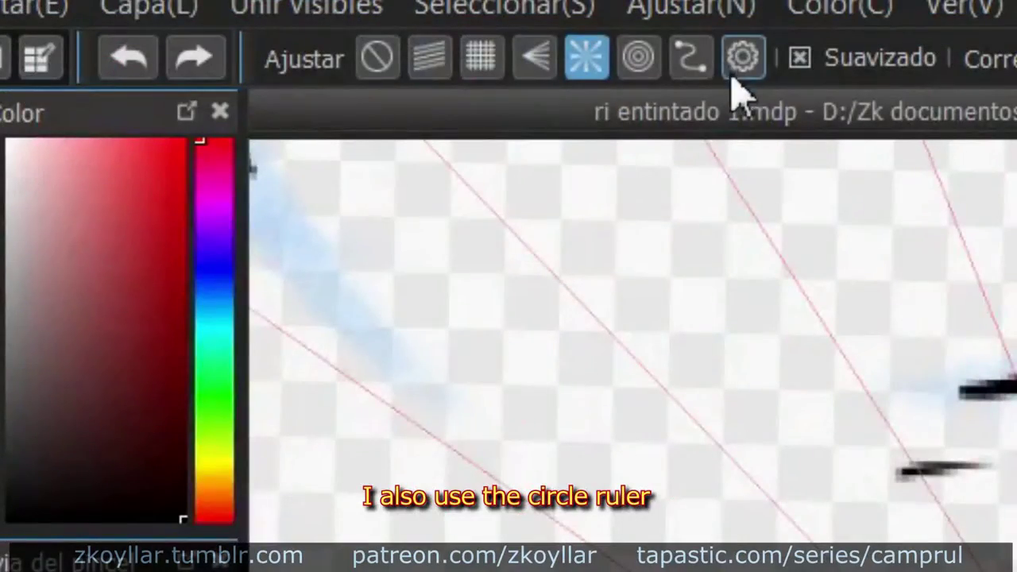
pyautogui.click(640, 63)
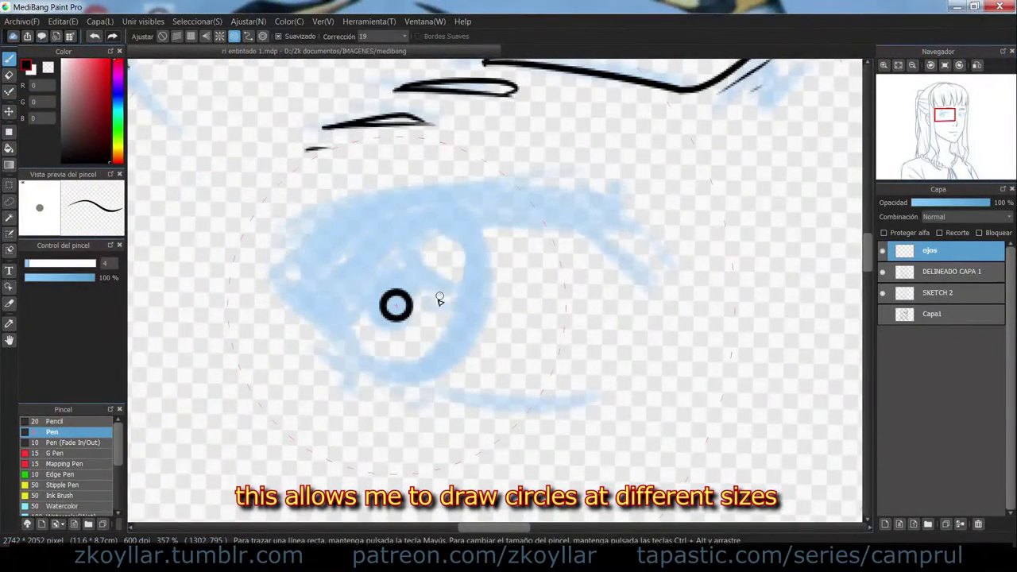
pyautogui.moveTo(440, 299)
pyautogui.mouseDown()
pyautogui.moveTo(352, 297)
pyautogui.moveTo(371, 249)
pyautogui.mouseUp()
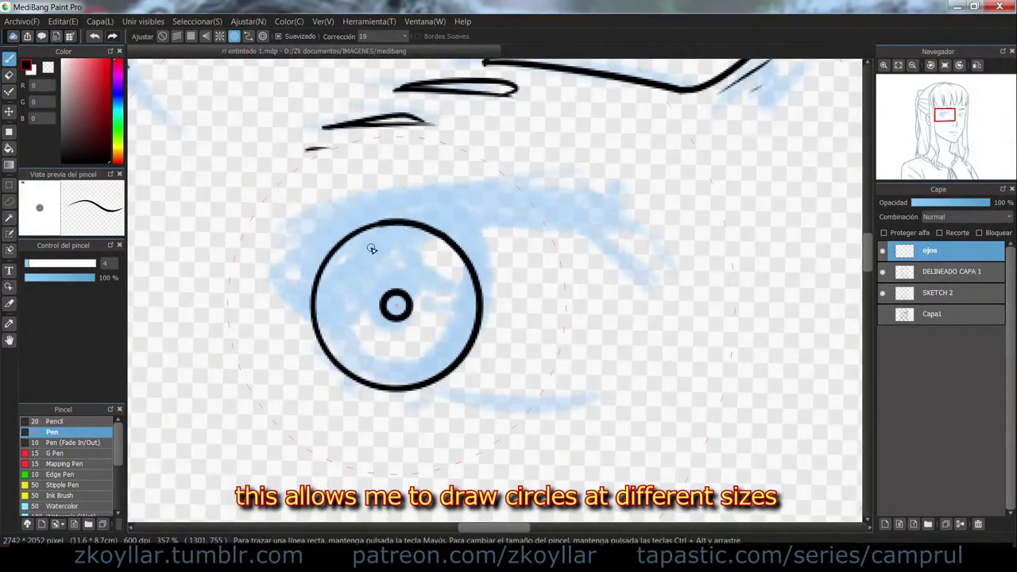
pyautogui.hotkey('ctrl', 'z')
pyautogui.moveTo(412, 221); pyautogui.dragTo(478, 342)
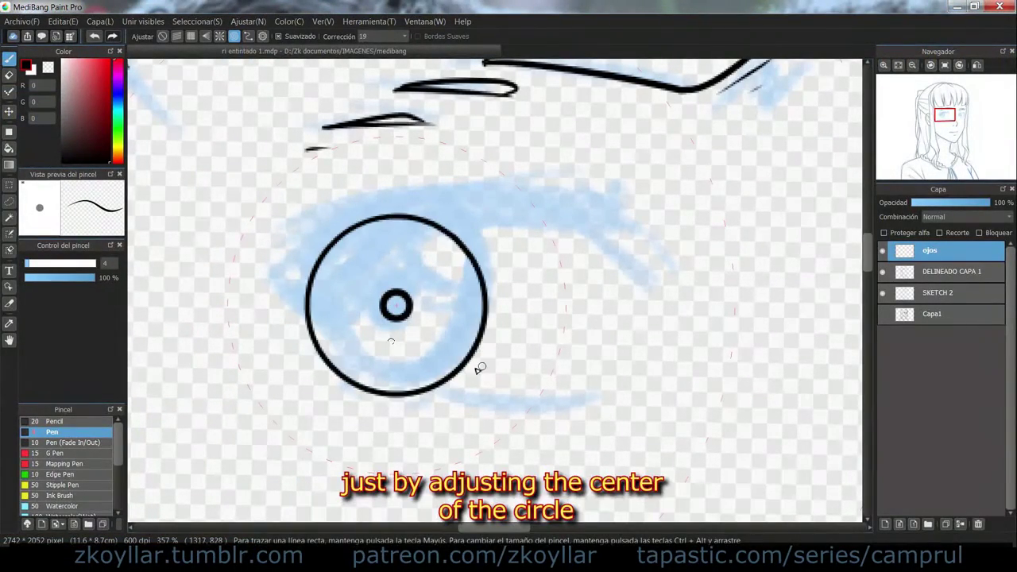
pyautogui.scroll(2, 513, 329)
pyautogui.scroll(-5, 508, 331)
pyautogui.hotkey('ctrl', 'z')
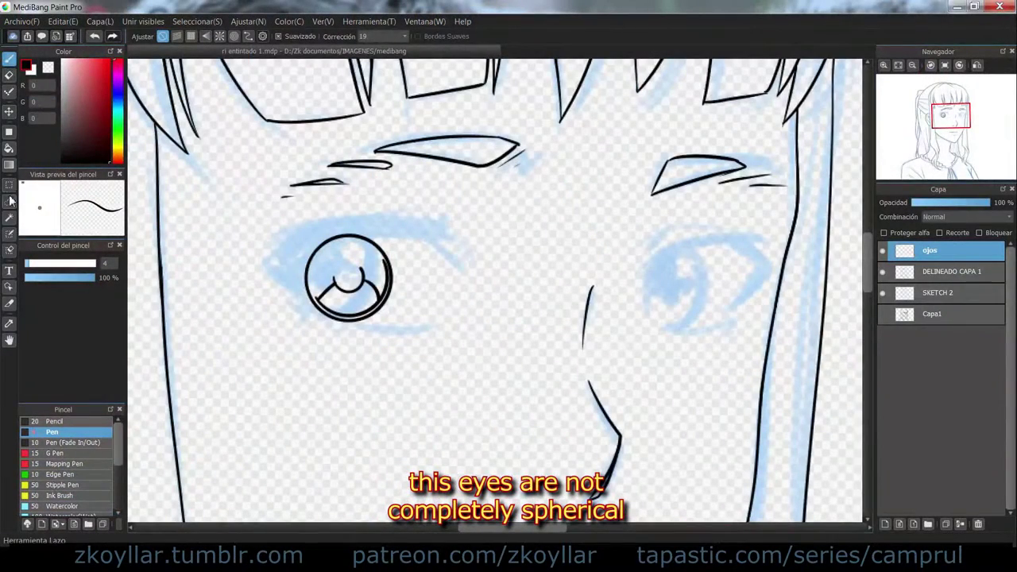
# Step: Select the iris nearer the ear and transform it into a slightly narrower upright oval placed over the sketch
pyautogui.click(9, 184)
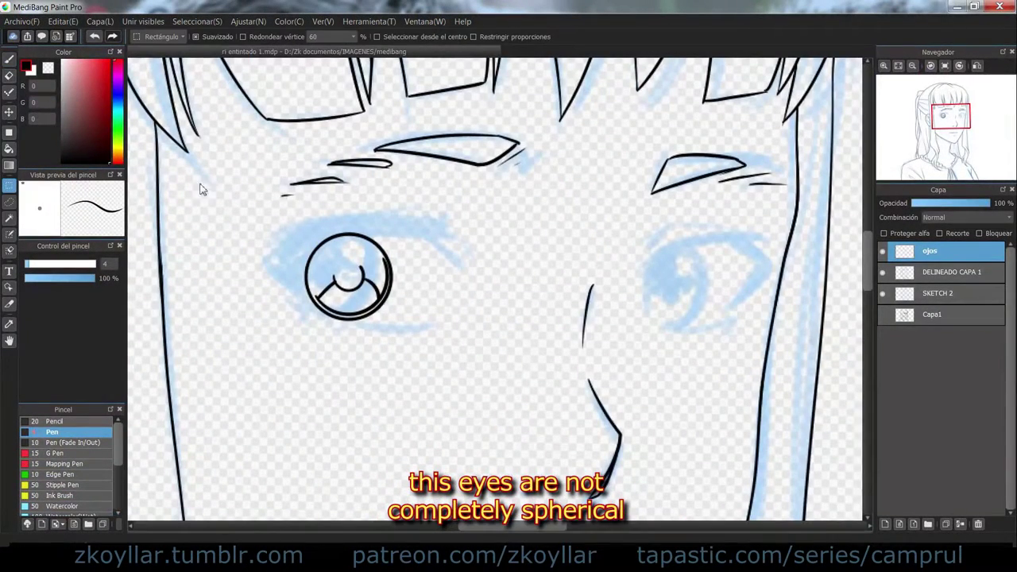
pyautogui.moveTo(273, 213); pyautogui.dragTo(412, 344)
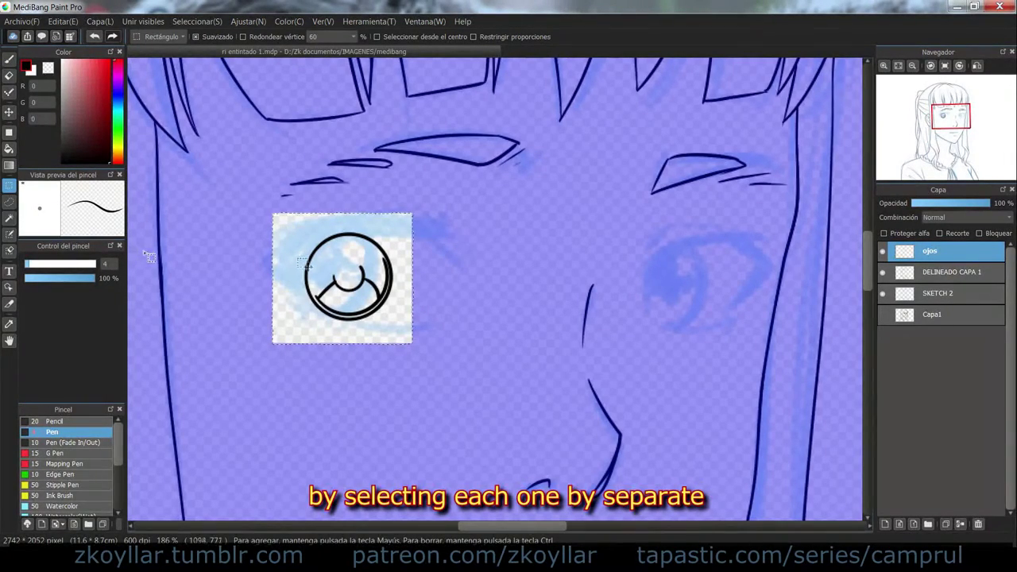
pyautogui.hotkey('ctrl', 't')
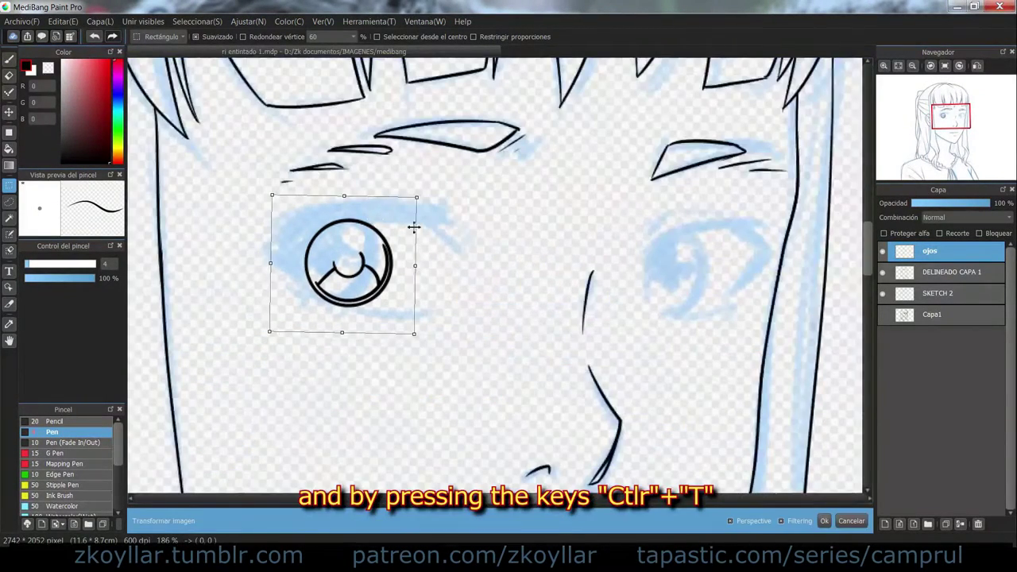
pyautogui.moveTo(418, 198); pyautogui.dragTo(410, 203)
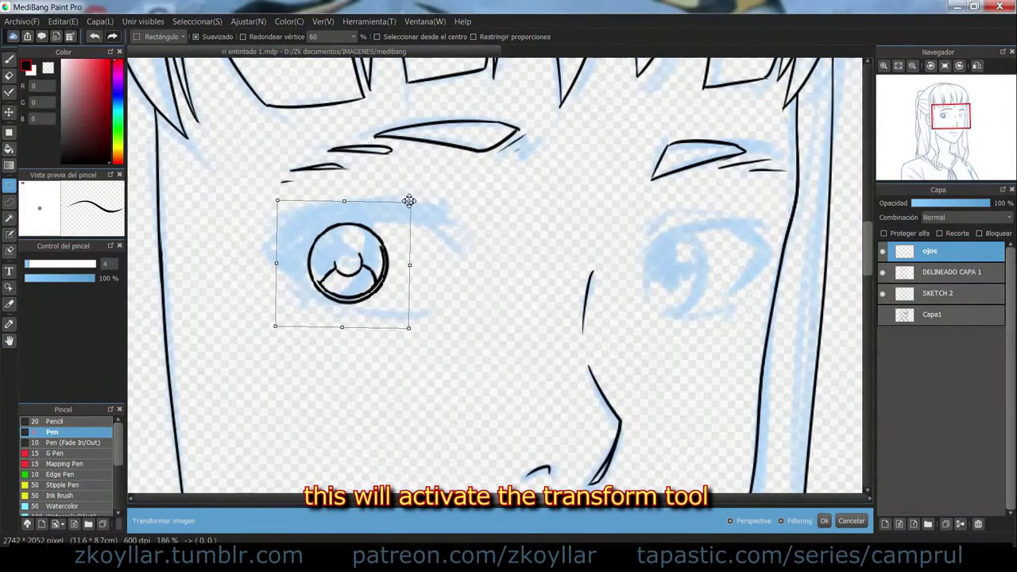
pyautogui.moveTo(413, 265); pyautogui.dragTo(402, 264)
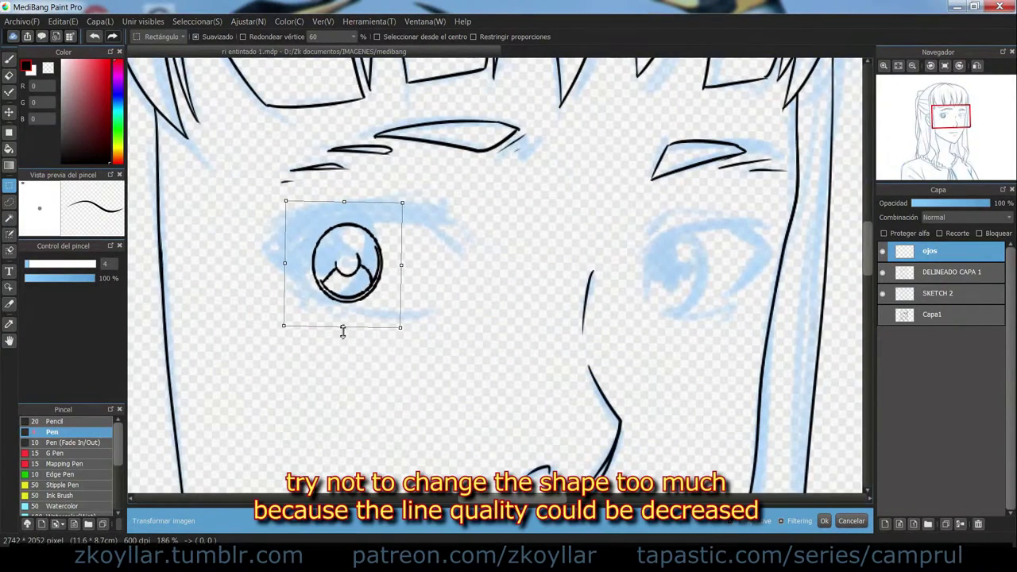
pyautogui.moveTo(341, 329); pyautogui.dragTo(340, 348)
pyautogui.moveTo(375, 297); pyautogui.dragTo(361, 281)
pyautogui.moveTo(387, 187); pyautogui.dragTo(396, 196)
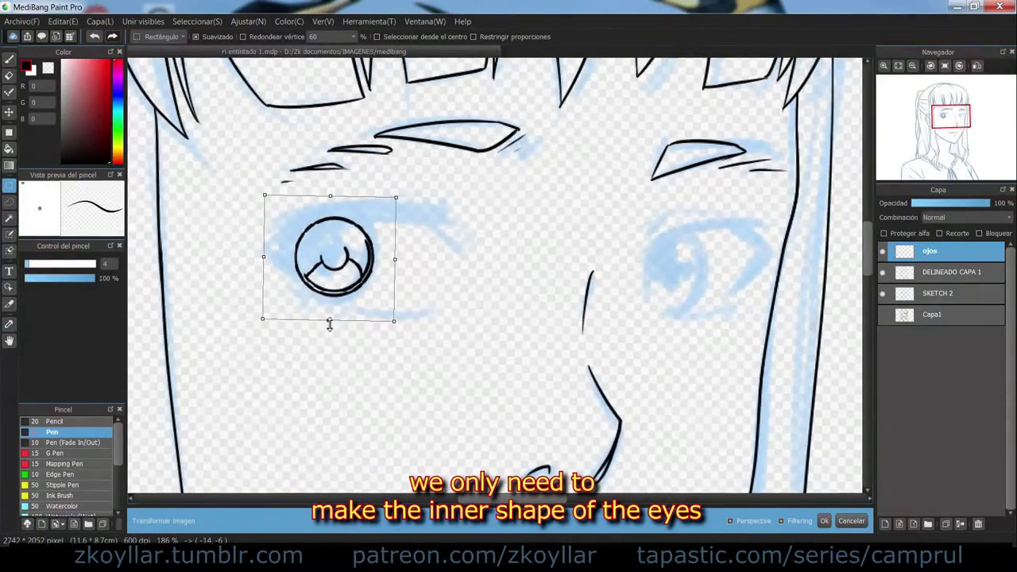
pyautogui.moveTo(330, 324); pyautogui.dragTo(331, 335)
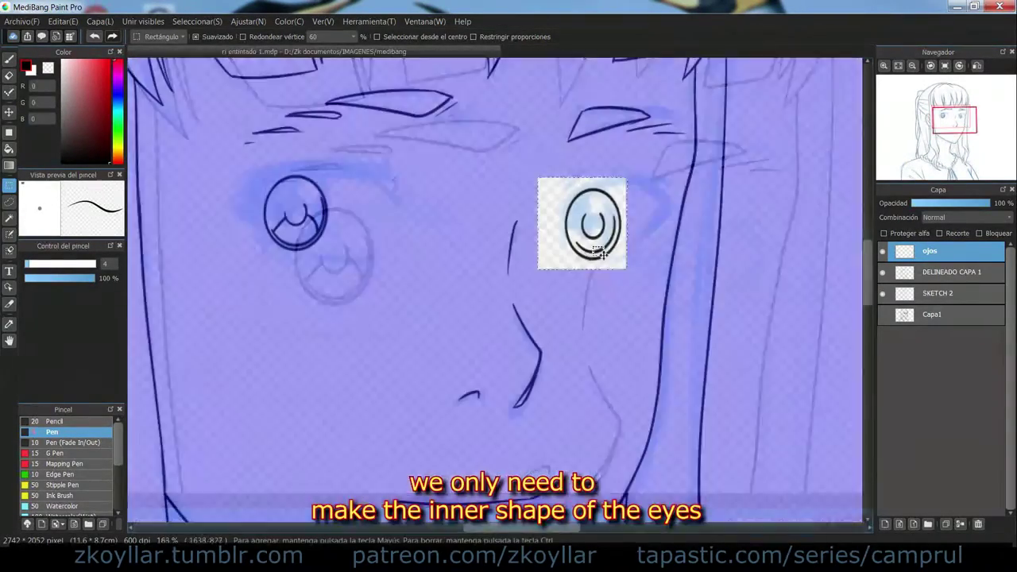
pyautogui.hotkey('ctrl', 'd')
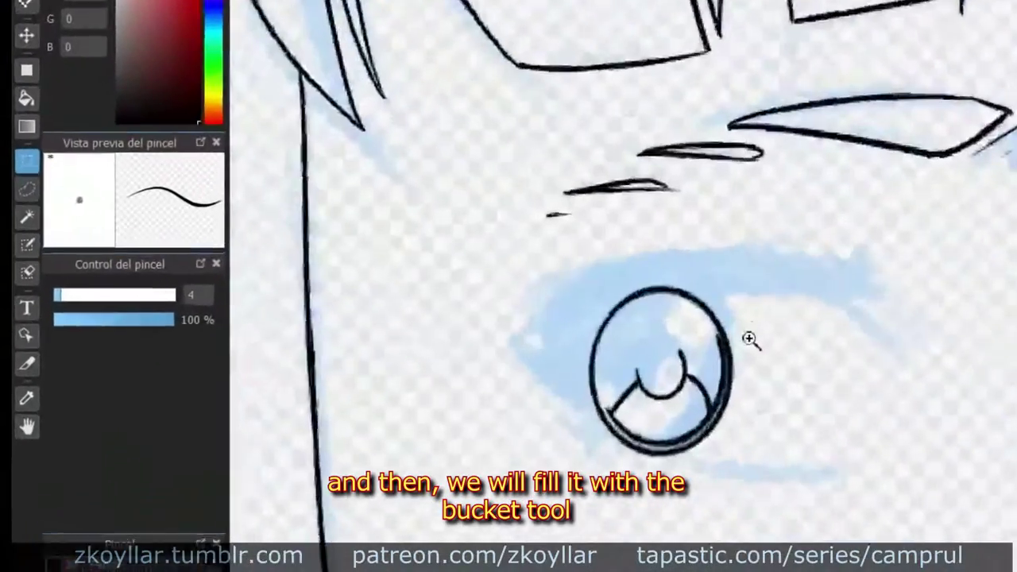
# Step: Set the Bucket tool's reference to Capa so fills follow only the current layer's lines
pyautogui.press('g')
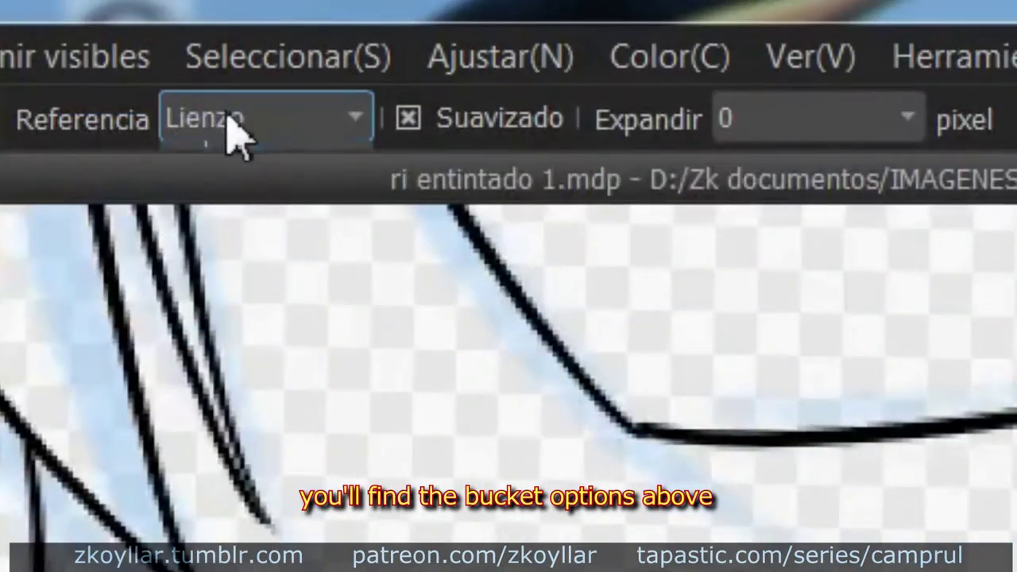
pyautogui.click(229, 124)
pyautogui.click(295, 118)
pyautogui.click(295, 118)
pyautogui.click(261, 203)
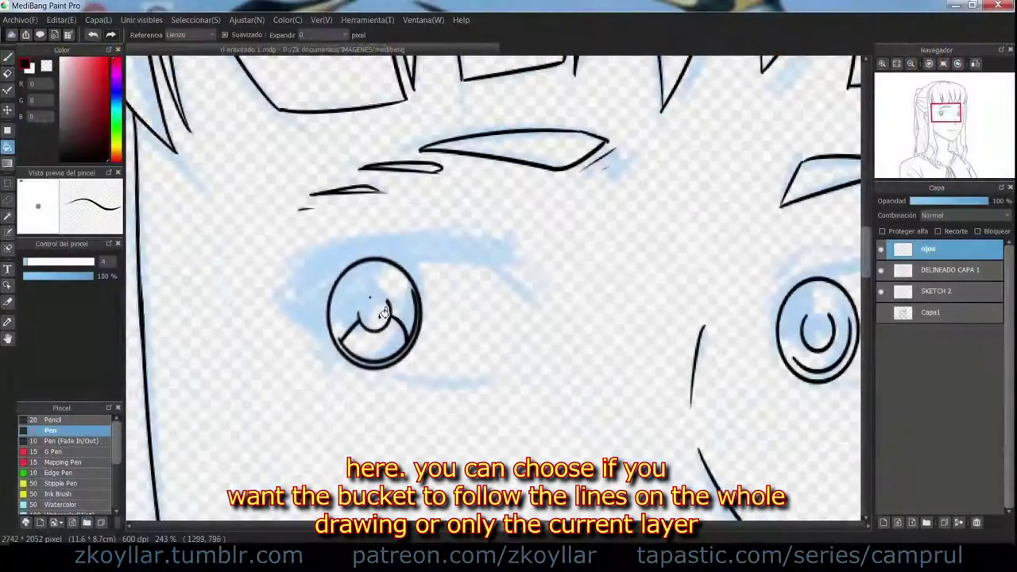
pyautogui.click(187, 48)
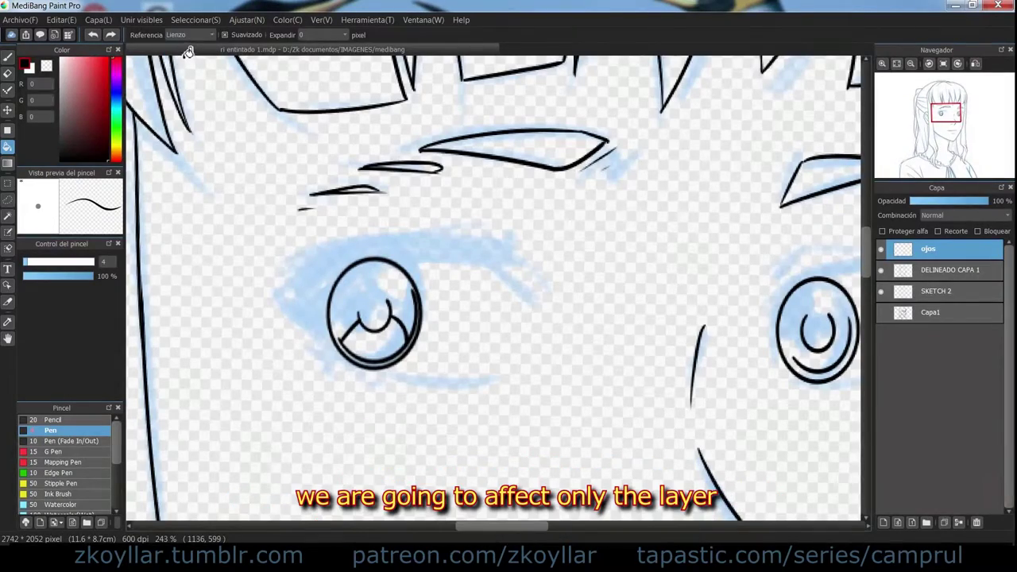
# Step: Try filling the upper iris with black at 0 pixels of expansion, inspect its edge, and undo the fill
pyautogui.click(375, 291)
pyautogui.hotkey('ctrl', 'z')
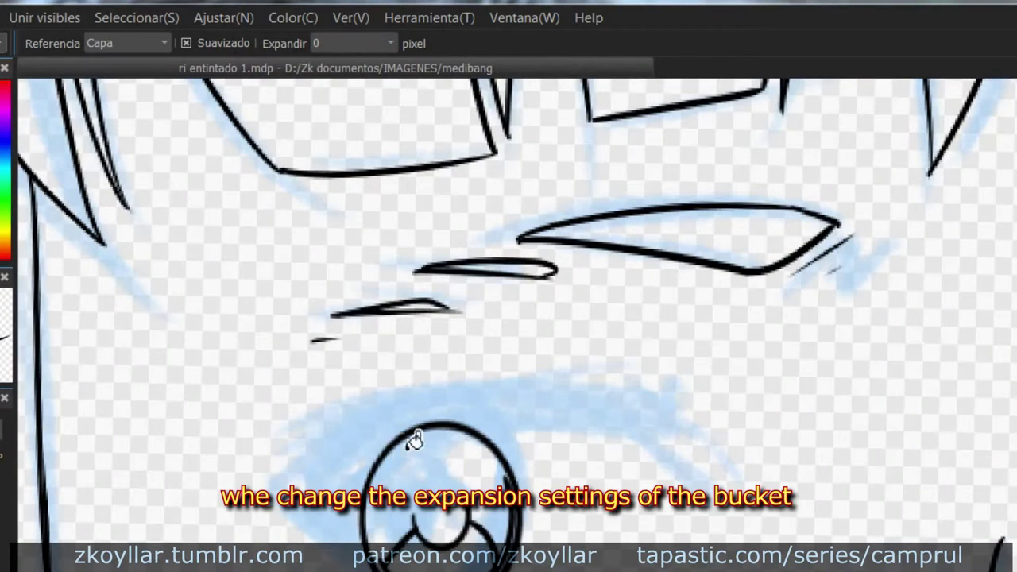
pyautogui.click(415, 441)
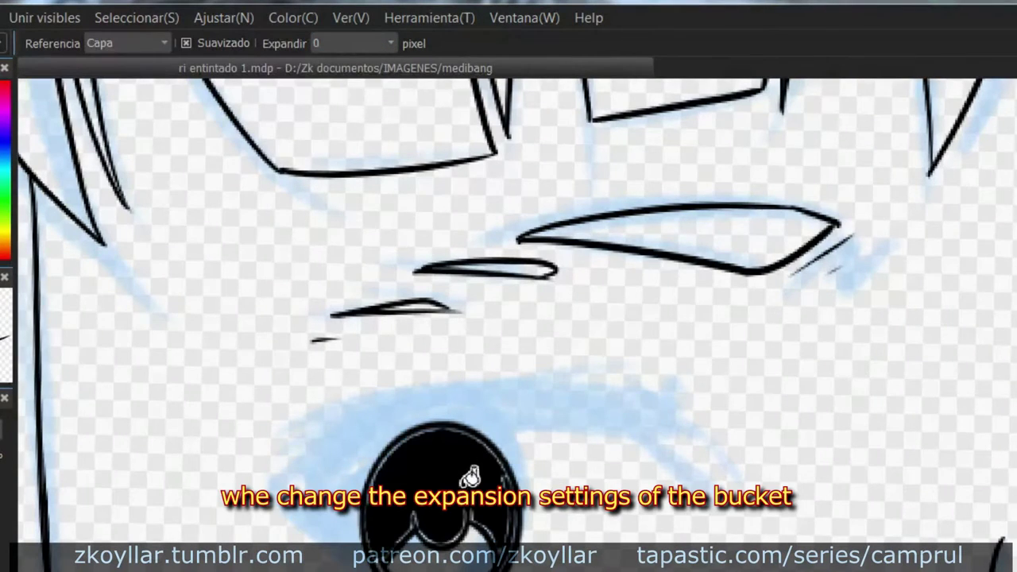
pyautogui.scroll(4, 415, 441)
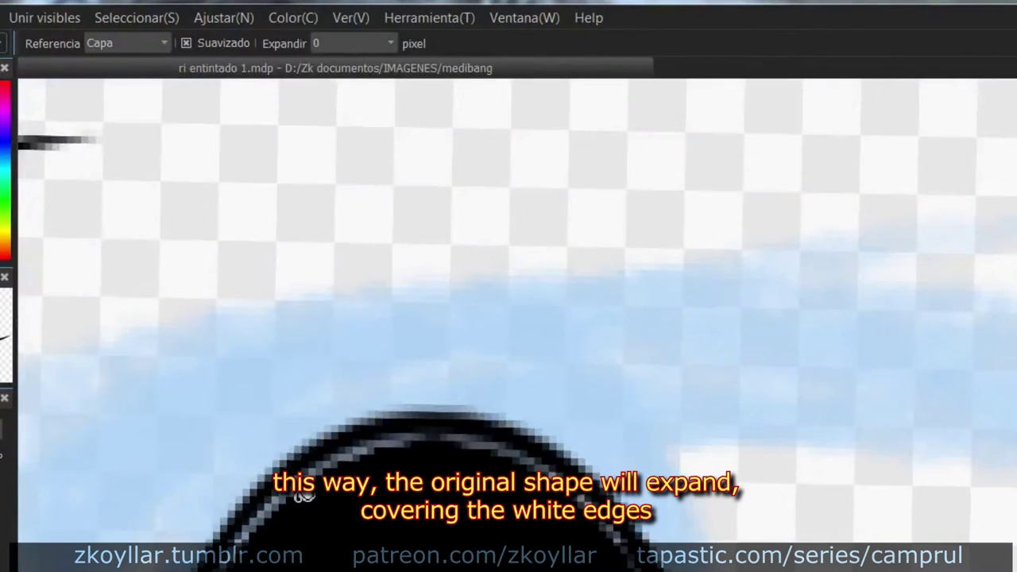
pyautogui.hotkey('ctrl', 'z')
# Step: Try filling the upper iris with the bucket expansion set to 1 pixel, inspect its edge, and undo the fill
pyautogui.click(390, 43)
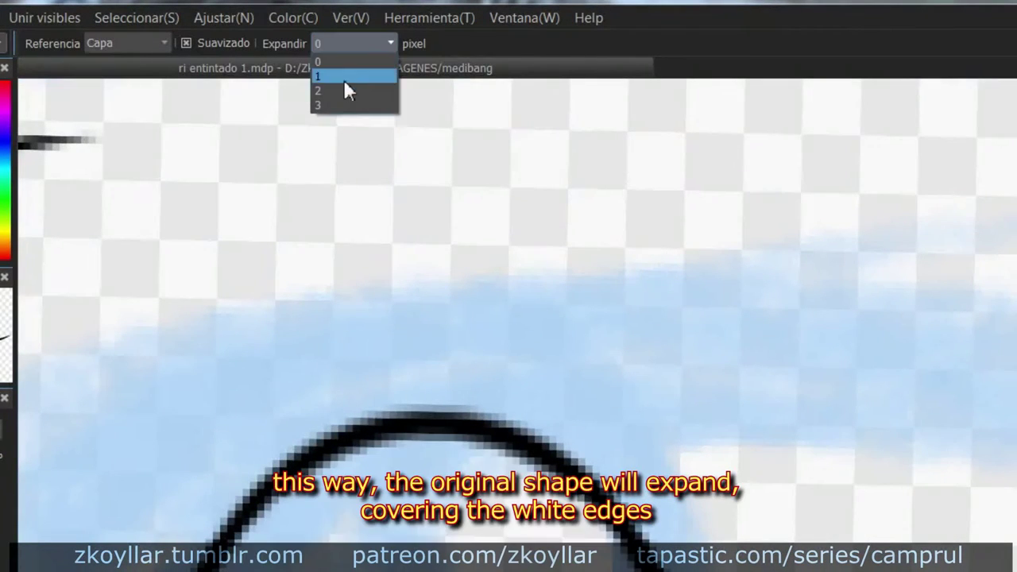
pyautogui.click(345, 76)
pyautogui.click(506, 562)
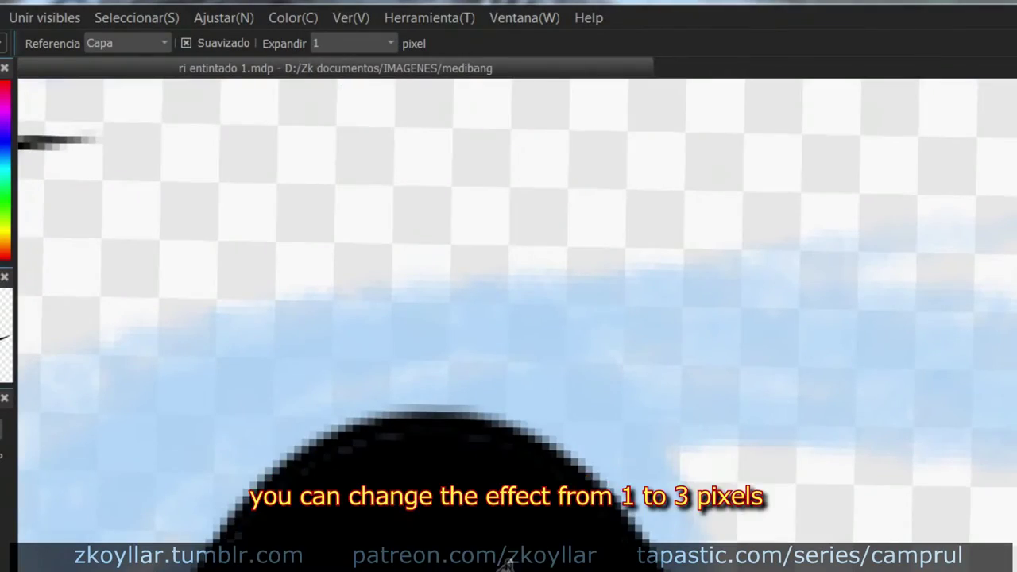
pyautogui.moveTo(514, 564); pyautogui.dragTo(494, 442)
pyautogui.moveTo(586, 564); pyautogui.dragTo(522, 554)
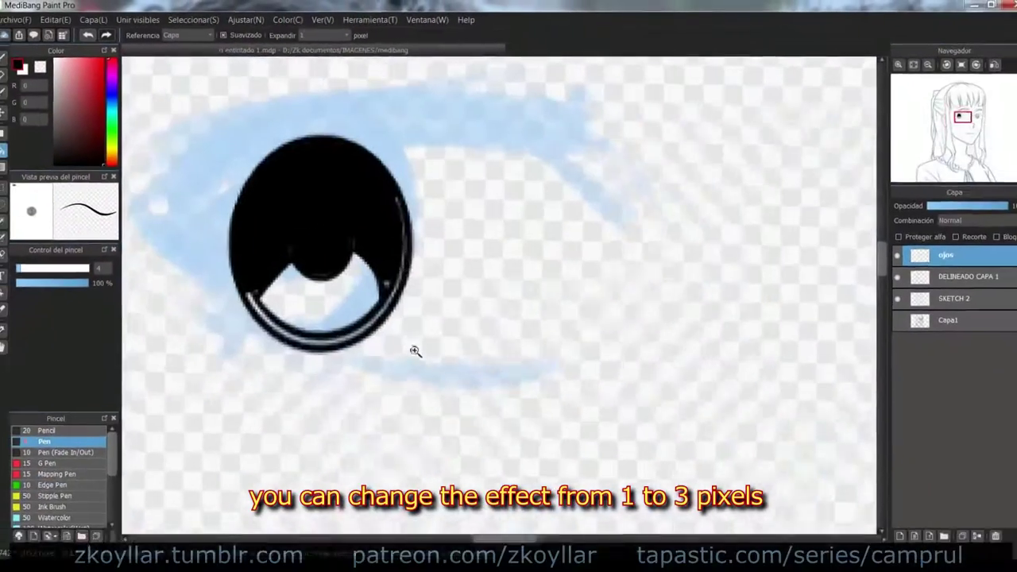
pyautogui.hotkey('ctrl', 'z')
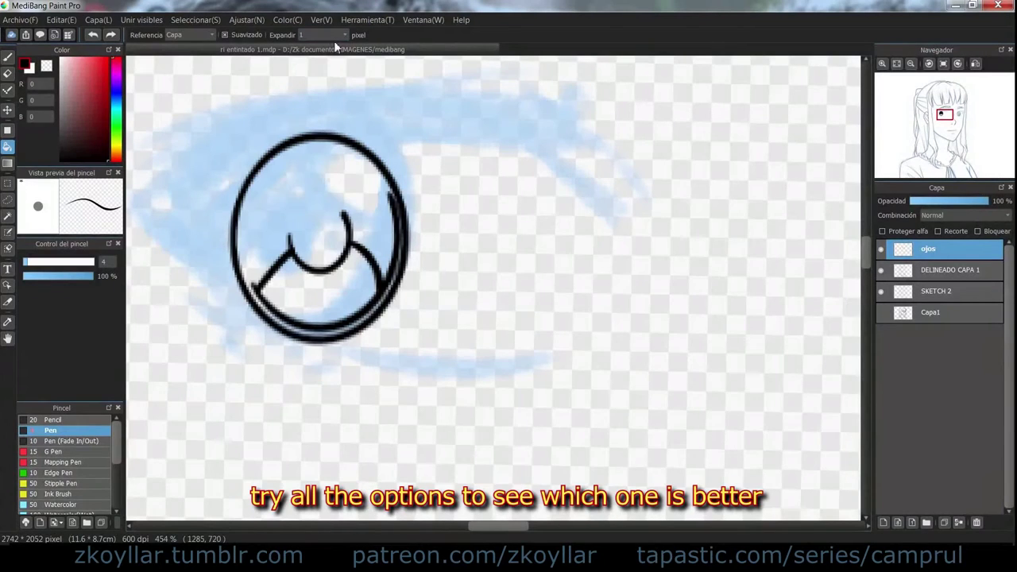
# Step: Try the same iris fill with the bucket expansion set to 2 pixels and undo it
pyautogui.click(321, 65)
pyautogui.click(354, 176)
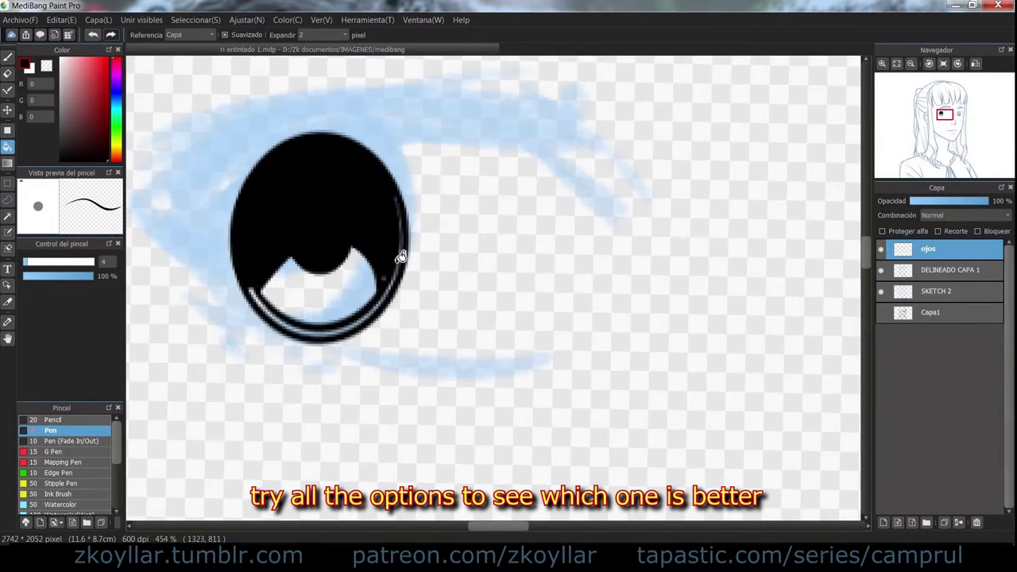
pyautogui.hotkey('ctrl', 'z')
# Step: Try the iris fill with the bucket expansion set to 3 pixels, undo it, and reopen the expansion choices
pyautogui.click(343, 34)
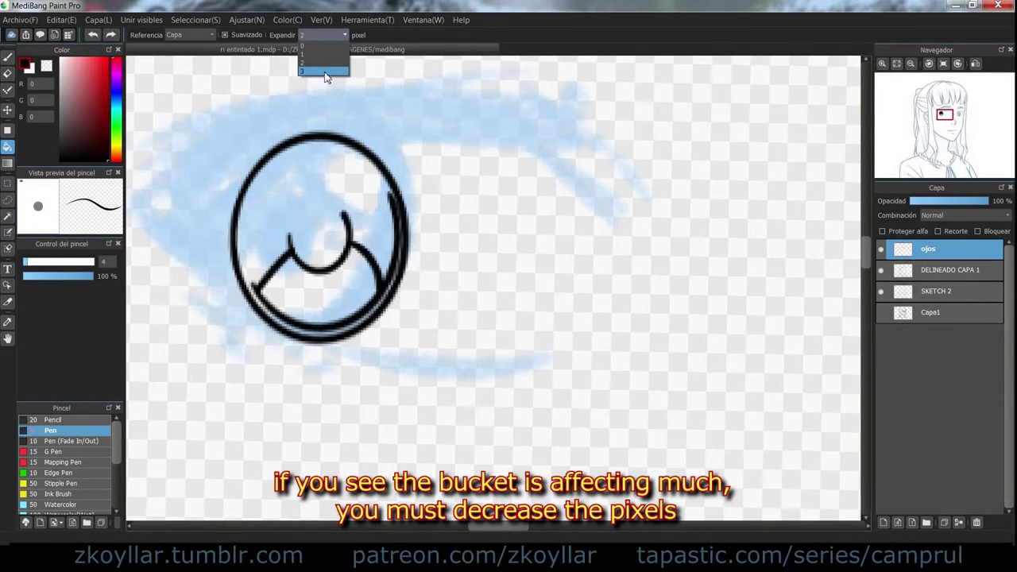
pyautogui.click(327, 75)
pyautogui.click(361, 170)
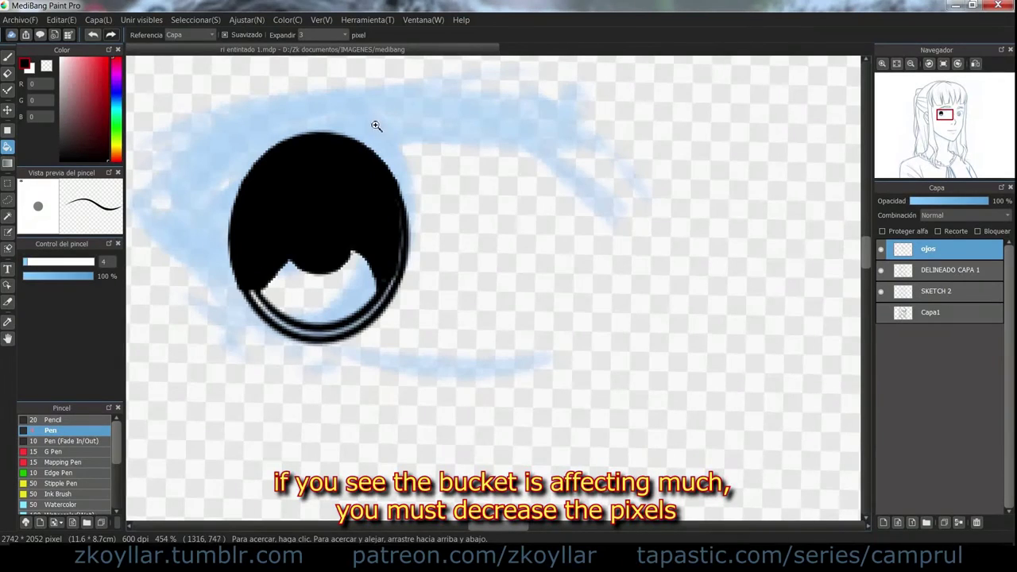
pyautogui.moveTo(376, 126); pyautogui.dragTo(380, 216)
pyautogui.hotkey('ctrl', 'z')
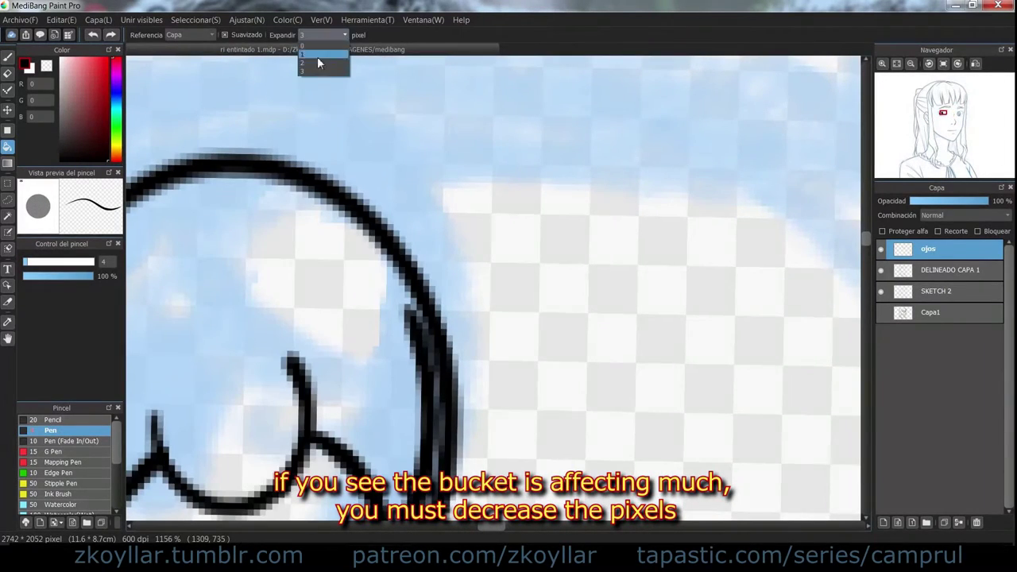
pyautogui.click(315, 34)
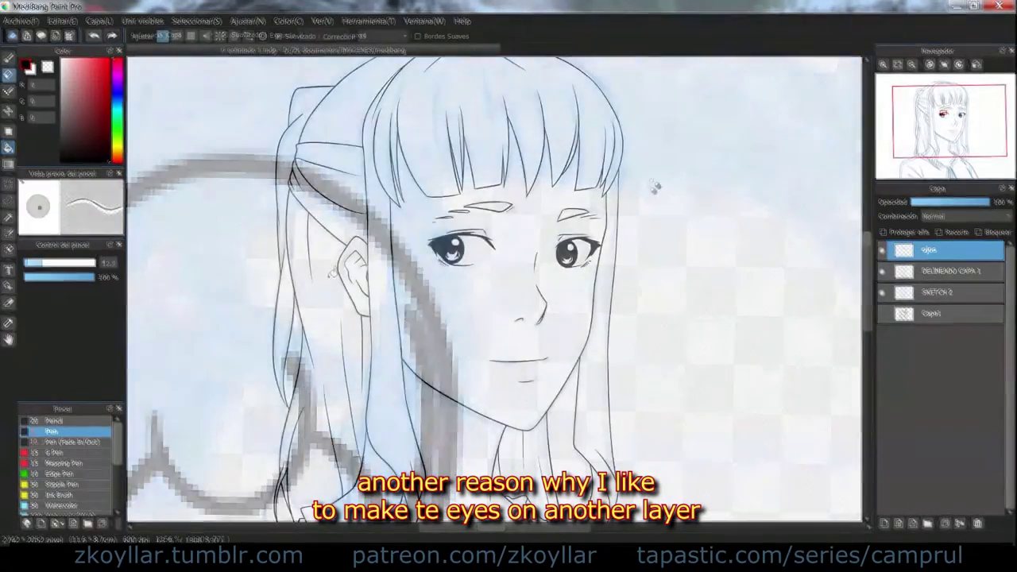
# Step: Select the finished eye nearer the ear with its eyebrow and shift it slightly outward and up
pyautogui.moveTo(464, 257)
pyautogui.mouseDown()
pyautogui.moveTo(429, 195)
pyautogui.moveTo(445, 248)
pyautogui.moveTo(457, 238)
pyautogui.mouseUp()
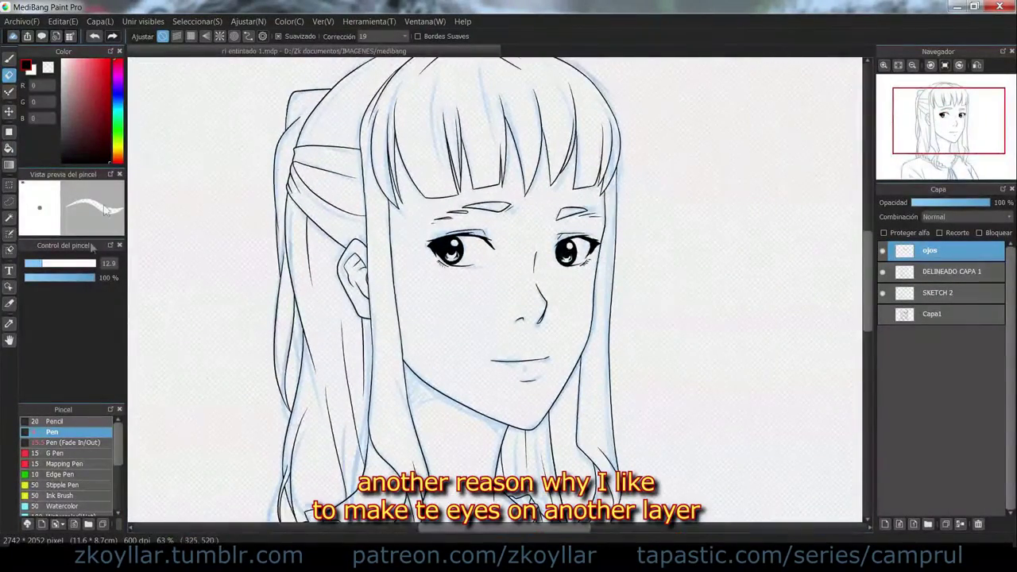
pyautogui.click(9, 184)
pyautogui.moveTo(395, 167)
pyautogui.mouseDown()
pyautogui.moveTo(518, 288)
pyautogui.moveTo(531, 287)
pyautogui.mouseUp()
pyautogui.hotkey('ctrl', 't')
pyautogui.moveTo(471, 236); pyautogui.dragTo(464, 233)
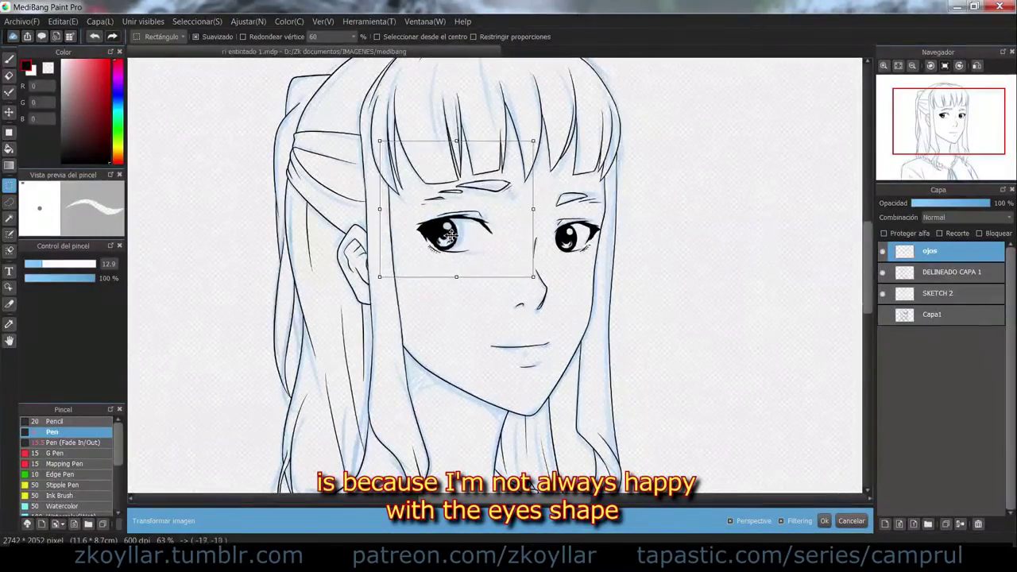
pyautogui.press('Return')
# Step: Select the far eye with its eyebrow and enlarge it slightly with the transform tool
pyautogui.moveTo(623, 181); pyautogui.dragTo(540, 283)
pyautogui.hotkey('ctrl', 't')
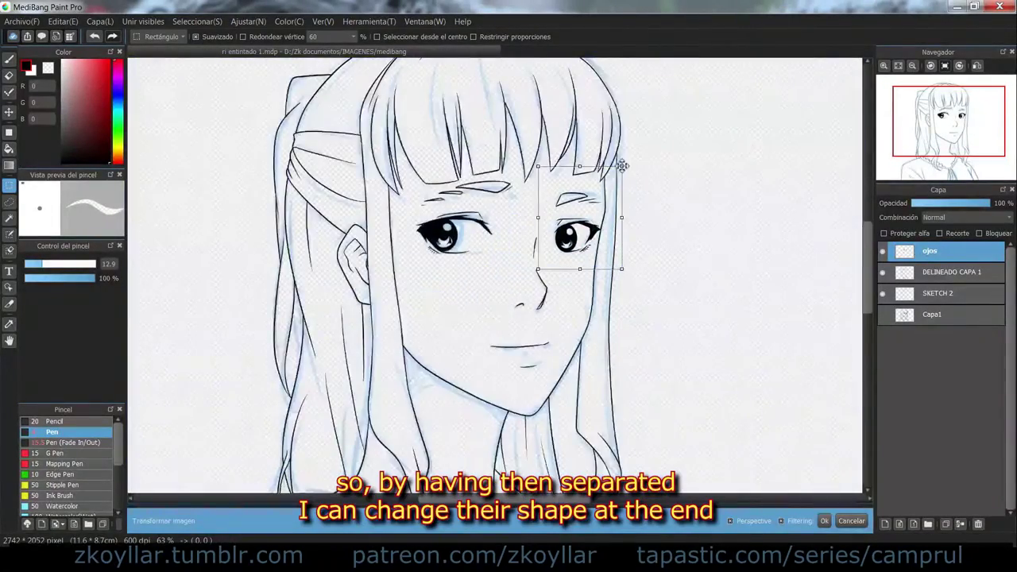
pyautogui.moveTo(623, 165)
pyautogui.mouseDown()
pyautogui.moveTo(611, 196)
pyautogui.moveTo(633, 158)
pyautogui.mouseUp()
pyautogui.press('Return')
pyautogui.hotkey('ctrl', 't')
pyautogui.moveTo(631, 171); pyautogui.dragTo(631, 165)
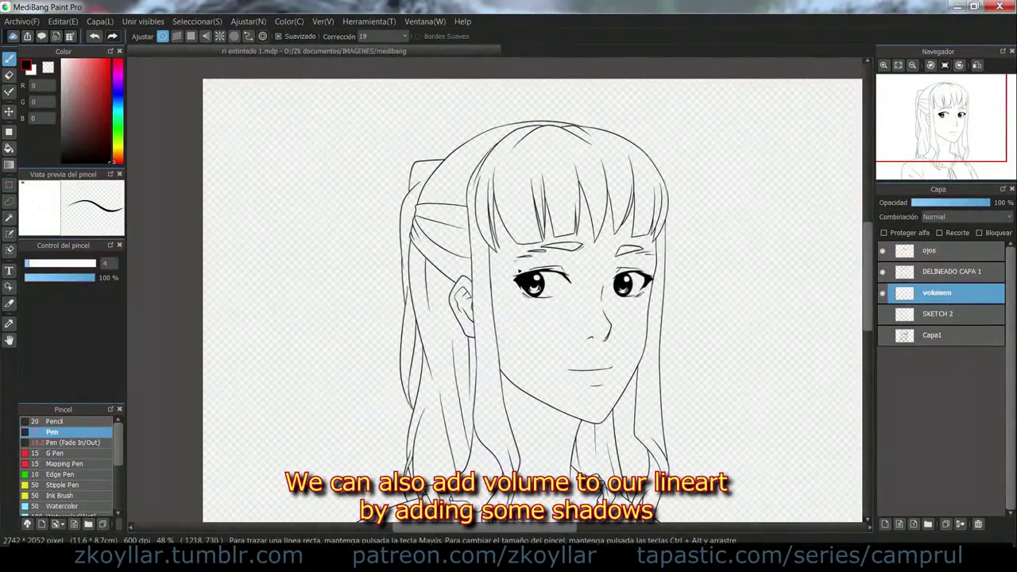
# Step: Draw a red light-source sketch with rays beside the head on the "volumen" layer, using RGB 207, 48, 33
pyautogui.click(102, 77)
pyautogui.moveTo(278, 118)
pyautogui.mouseDown()
pyautogui.moveTo(300, 147)
pyautogui.moveTo(298, 188)
pyautogui.mouseUp()
pyautogui.moveTo(310, 167); pyautogui.dragTo(342, 159)
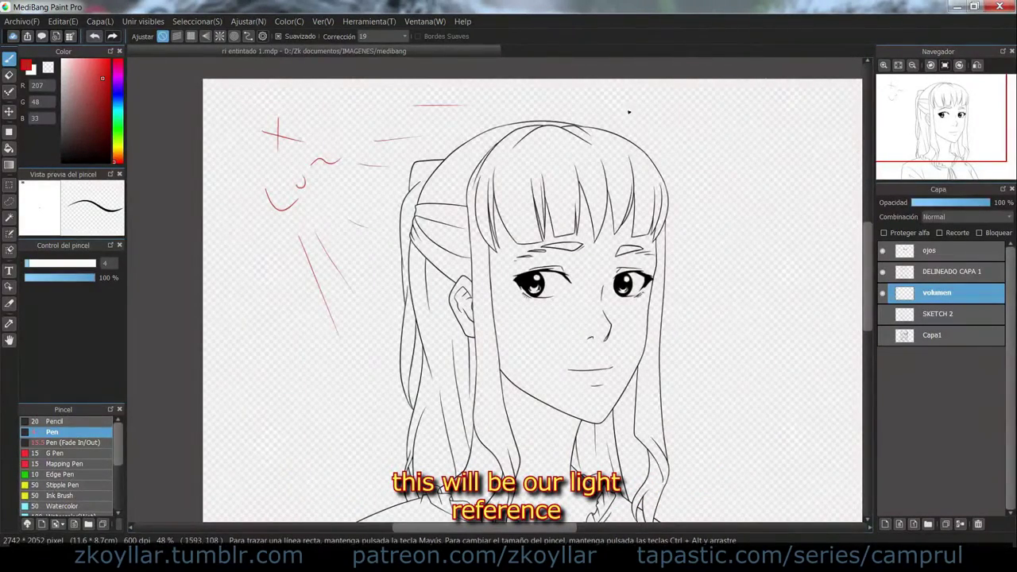
# Step: Ink thin black shadow strokes along the overlapping strands of the bangs, on the side away from the light
pyautogui.moveTo(597, 359)
pyautogui.mouseDown()
pyautogui.moveTo(582, 272)
pyautogui.moveTo(592, 275)
pyautogui.mouseUp()
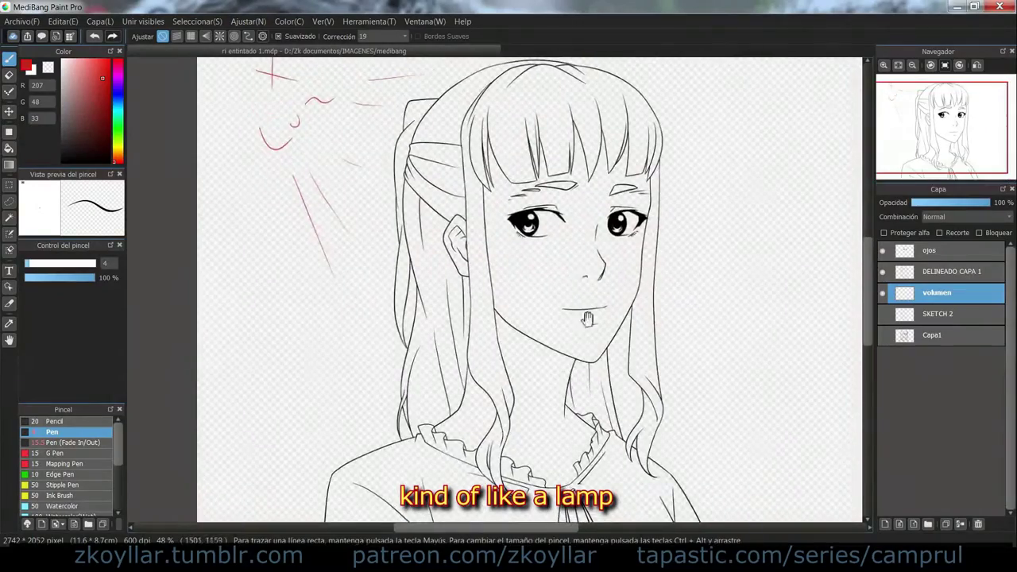
pyautogui.moveTo(589, 320); pyautogui.dragTo(586, 311)
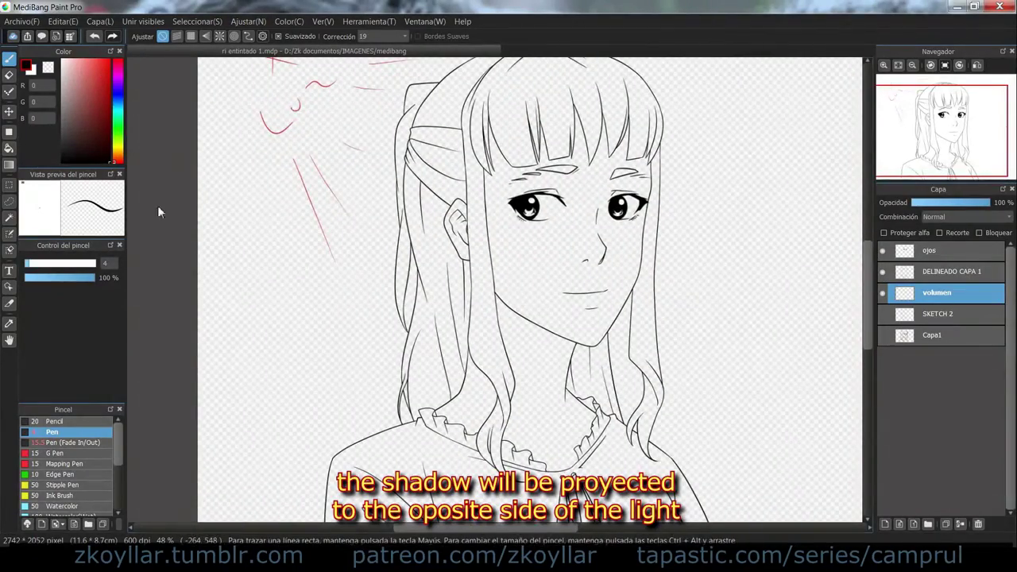
pyautogui.moveTo(496, 169); pyautogui.dragTo(497, 273)
pyautogui.scroll(4, 497, 273)
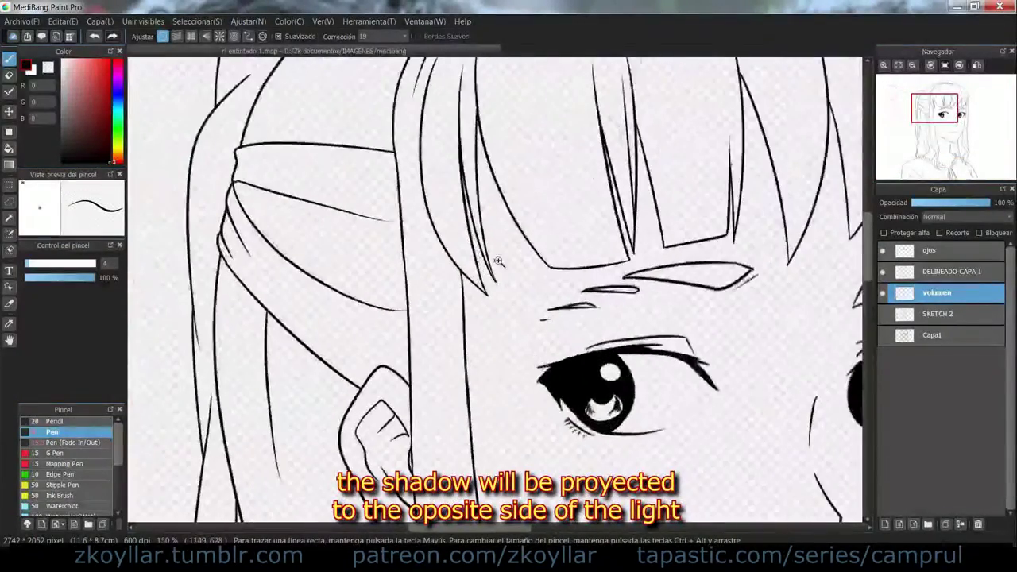
pyautogui.moveTo(429, 166); pyautogui.dragTo(607, 253)
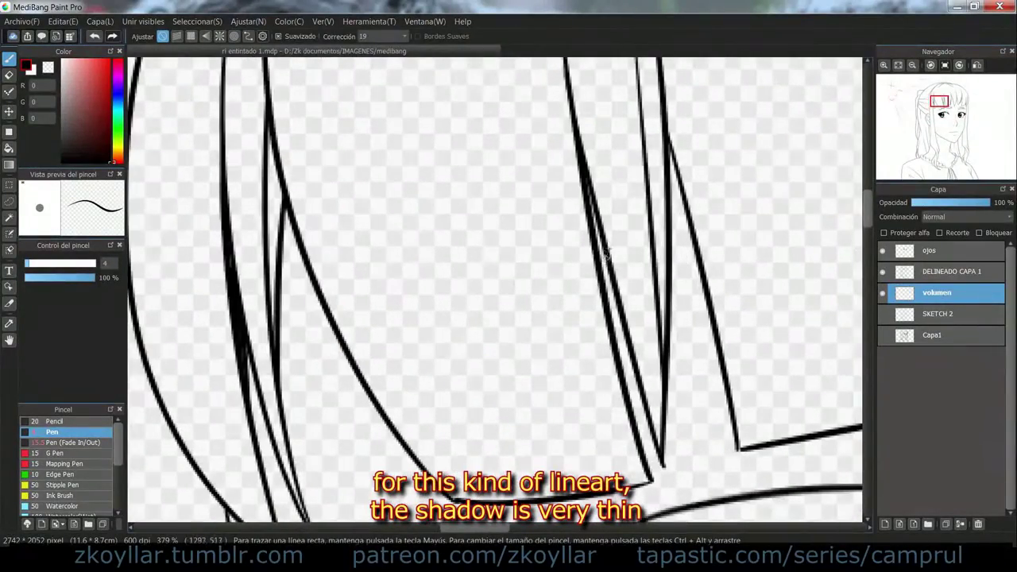
pyautogui.moveTo(622, 364); pyautogui.dragTo(612, 307)
pyautogui.moveTo(669, 162)
pyautogui.mouseDown()
pyautogui.moveTo(690, 281)
pyautogui.moveTo(683, 238)
pyautogui.mouseUp()
pyautogui.moveTo(553, 170); pyautogui.dragTo(688, 198)
pyautogui.scroll(-5, 688, 197)
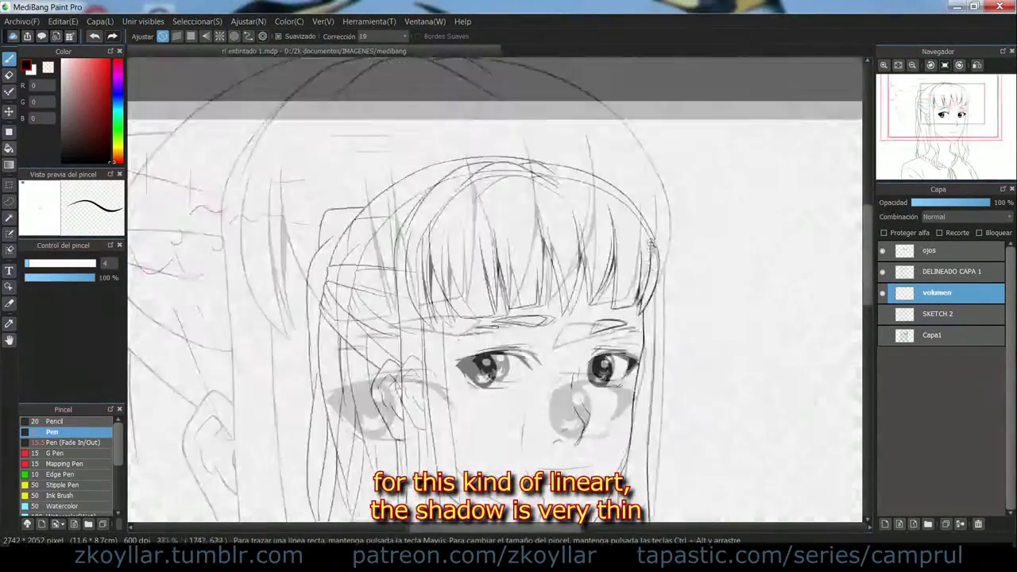
# Step: Outline the shadow inside the ear and fill it with black, redoing the fill with an adjusted bucket expansion
pyautogui.moveTo(688, 318); pyautogui.dragTo(660, 190)
pyautogui.scroll(5, 421, 230)
pyautogui.moveTo(462, 327)
pyautogui.mouseDown()
pyautogui.moveTo(537, 316)
pyautogui.moveTo(500, 159)
pyautogui.mouseUp()
pyautogui.press('g')
pyautogui.click(510, 289)
pyautogui.hotkey('ctrl', 'z')
pyautogui.click(346, 37)
pyautogui.click(322, 57)
pyautogui.click(514, 290)
pyautogui.press('b')
pyautogui.moveTo(543, 374); pyautogui.dragTo(509, 349)
# Step: Outline small shadow shapes under the jawline where it meets the hair strand and the far side of the neck
pyautogui.scroll(-5, 577, 380)
pyautogui.moveTo(628, 441); pyautogui.dragTo(559, 326)
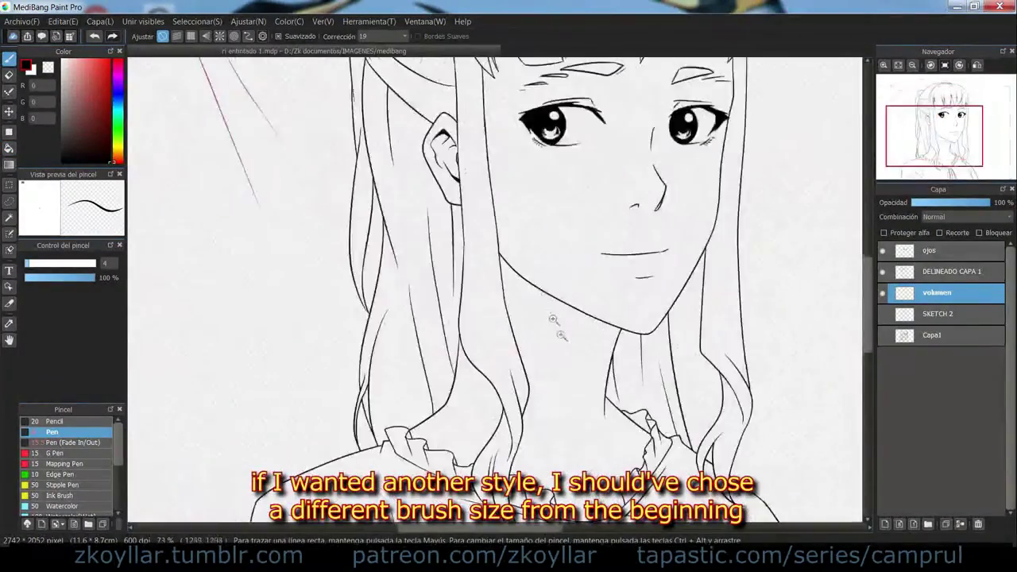
pyautogui.scroll(5, 509, 286)
pyautogui.moveTo(472, 320)
pyautogui.mouseDown()
pyautogui.moveTo(479, 259)
pyautogui.moveTo(520, 265)
pyautogui.mouseUp()
pyautogui.moveTo(608, 330); pyautogui.dragTo(405, 221)
pyautogui.moveTo(563, 297); pyautogui.dragTo(620, 341)
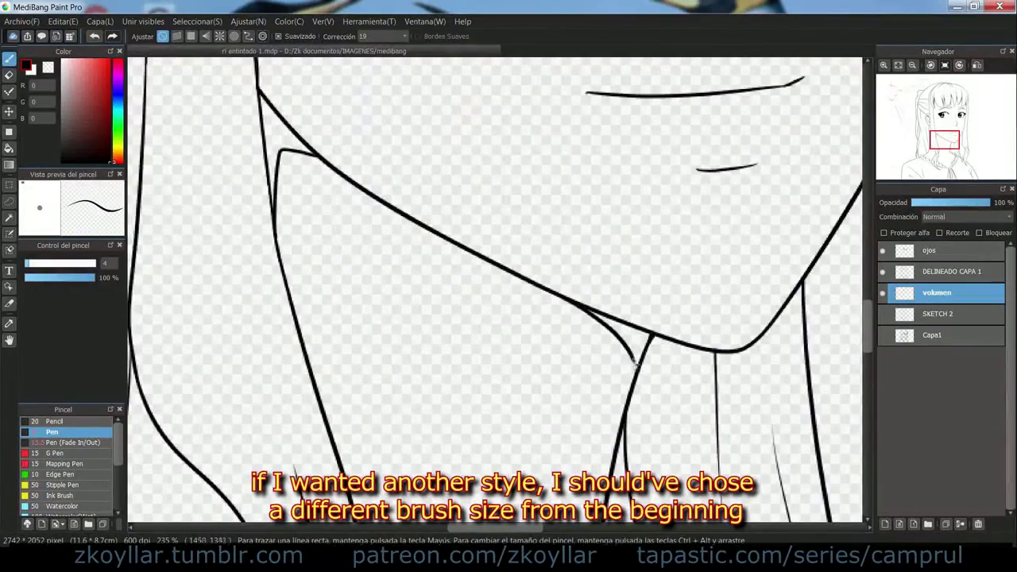
# Step: Fill the outlined shadows under the jaw with black and retouch them with the pen, undoing the last stroke
pyautogui.press('g')
pyautogui.click(632, 342)
pyautogui.moveTo(465, 230); pyautogui.dragTo(577, 336)
pyautogui.click(394, 247)
pyautogui.press('b')
pyautogui.moveTo(391, 317); pyautogui.dragTo(389, 334)
pyautogui.moveTo(602, 350); pyautogui.dragTo(479, 247)
pyautogui.hotkey('ctrl', 'z')
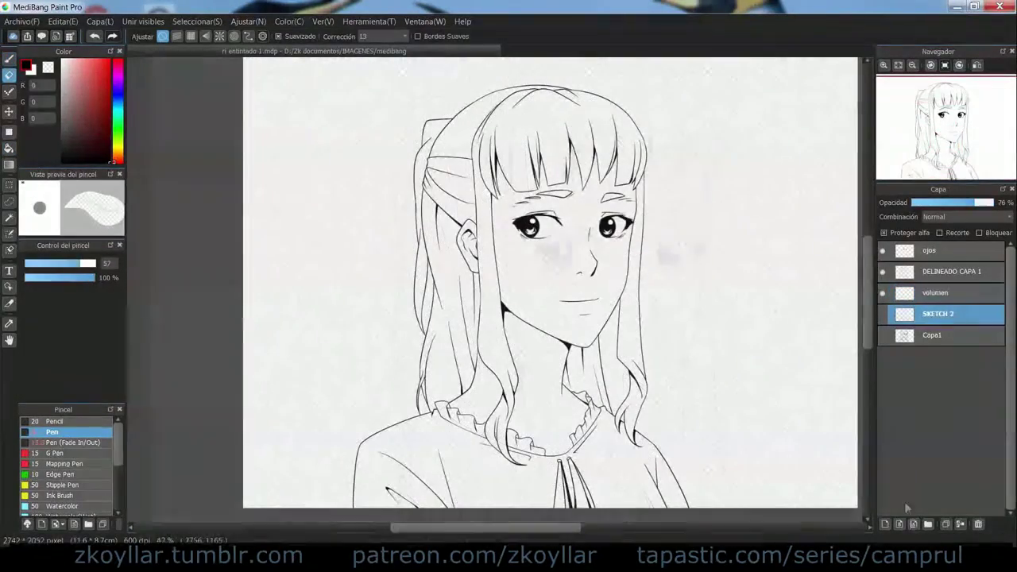
# Step: Add a new layer above "SKETCH 2" and fill the background around the girl with dark gray, RGB 61, 57, 57
pyautogui.click(884, 523)
pyautogui.press('g')
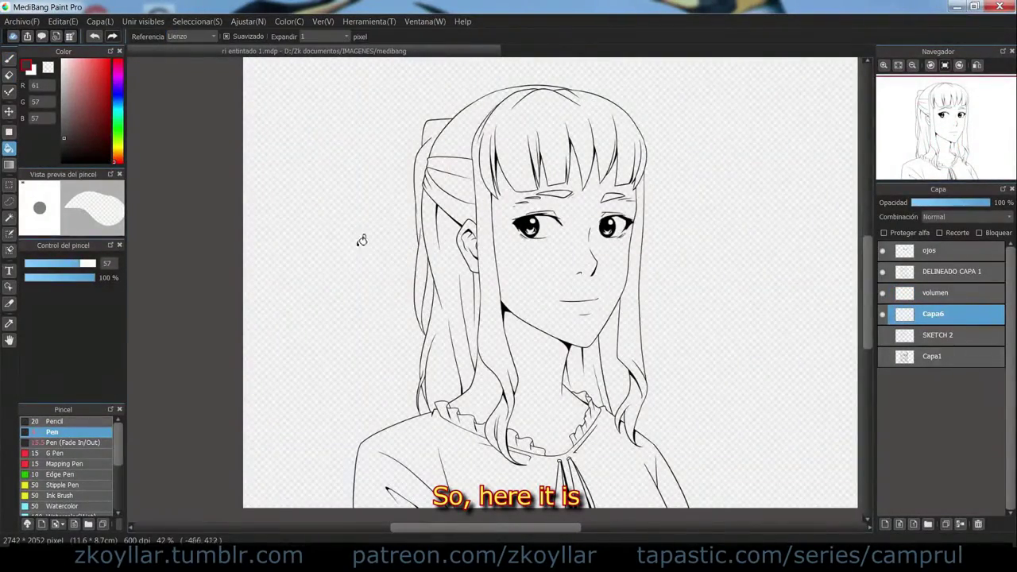
pyautogui.click(361, 240)
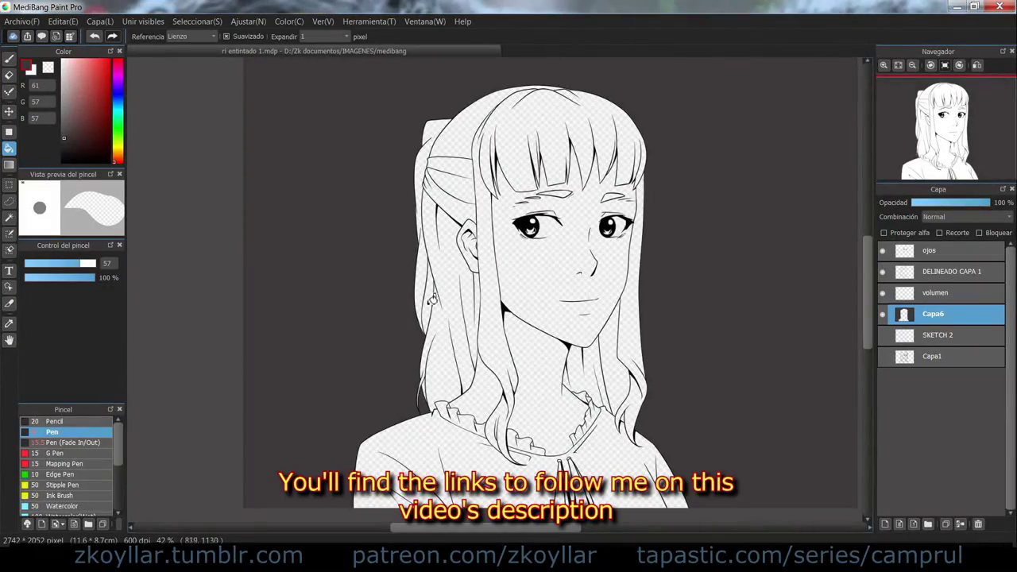
pyautogui.scroll(2, 636, 385)
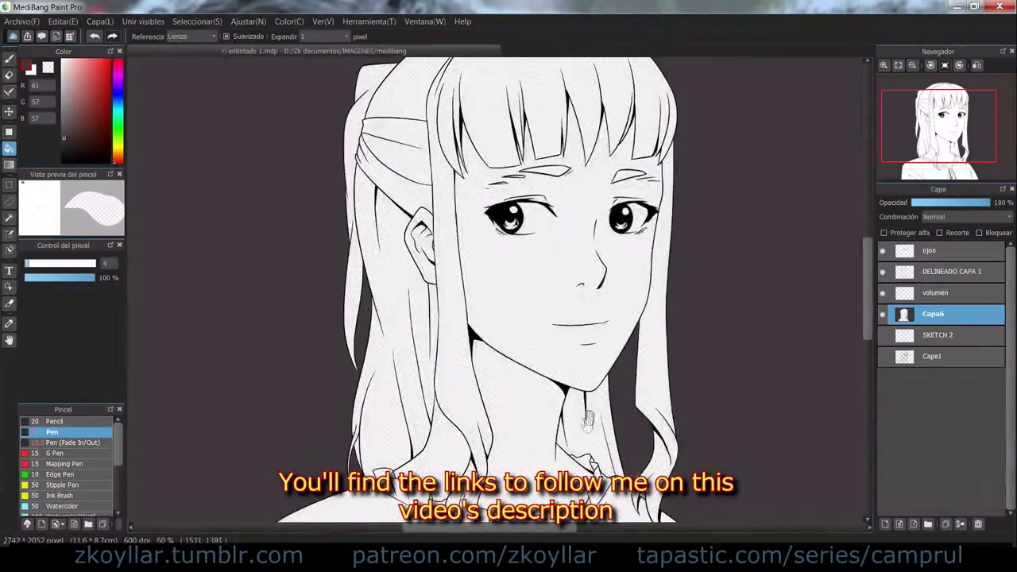
pyautogui.moveTo(605, 421); pyautogui.dragTo(568, 286)
pyautogui.moveTo(536, 179); pyautogui.dragTo(561, 352)
pyautogui.scroll(5, 574, 310)
pyautogui.scroll(-4, 589, 236)
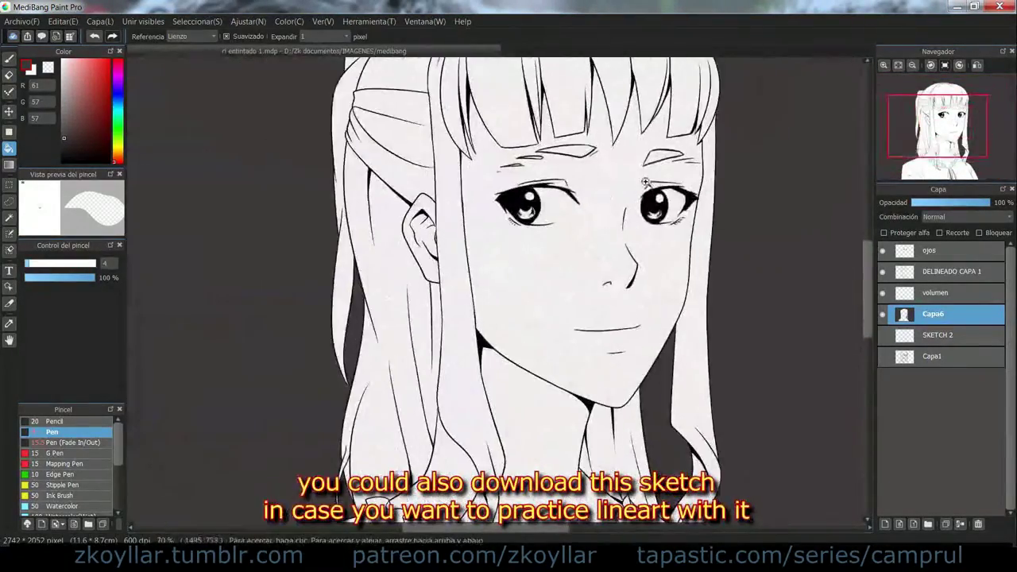
# Step: Fill another new layer above "SKETCH 2" with light gray, RGB 226, 226, 226, using "Capa" as the bucket reference
pyautogui.click(940, 337)
pyautogui.click(899, 524)
pyautogui.click(182, 36)
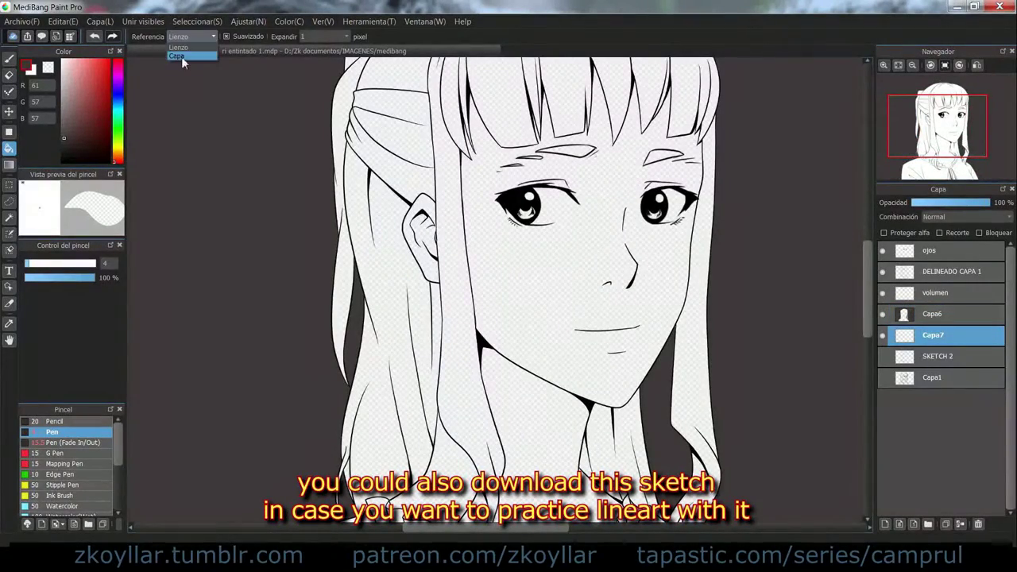
pyautogui.click(184, 62)
pyautogui.click(561, 273)
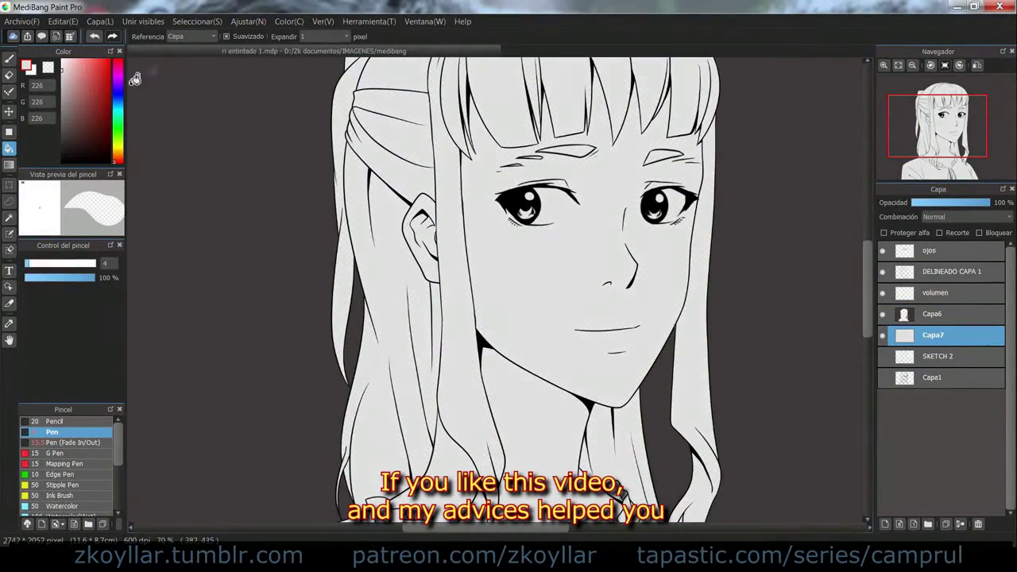
# Step: Undo the light gray fill and refill the layer with near-white, RGB 248, 248, 248
pyautogui.hotkey('ctrl', 'z')
pyautogui.click(62, 61)
pyautogui.click(494, 308)
pyautogui.scroll(2, 496, 306)
pyautogui.scroll(-4, 516, 295)
pyautogui.scroll(3, 509, 278)
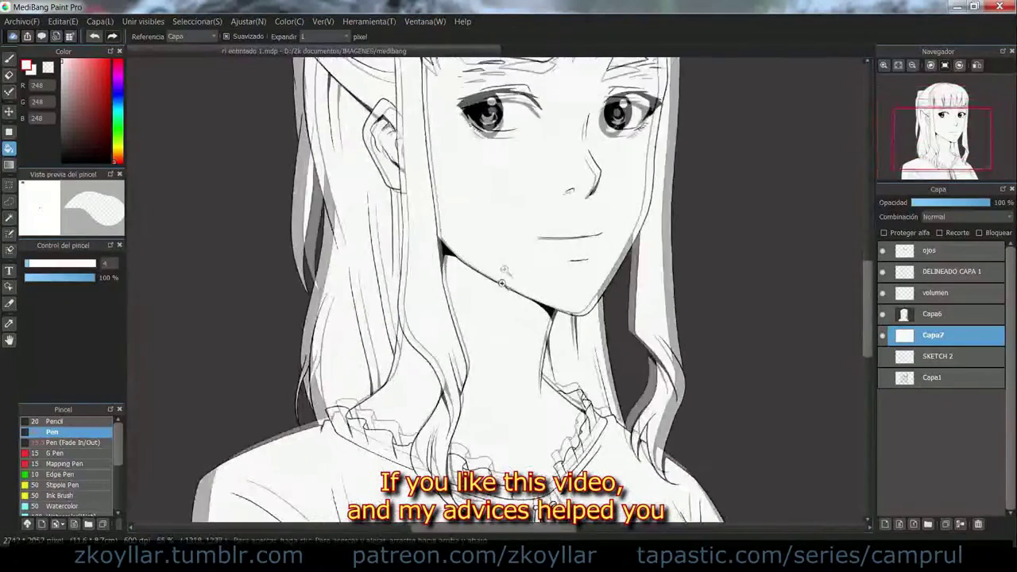
pyautogui.scroll(-4, 520, 277)
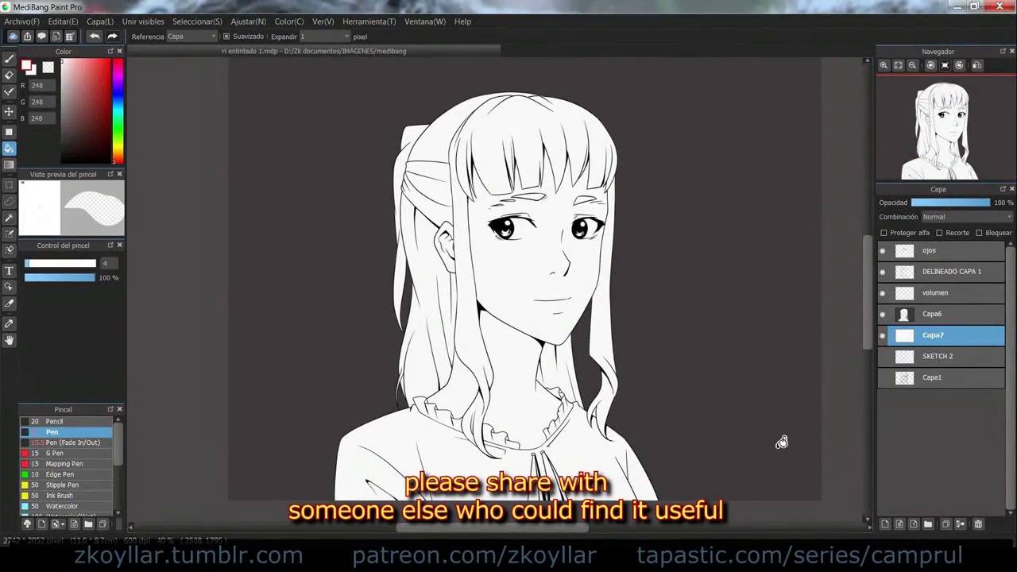